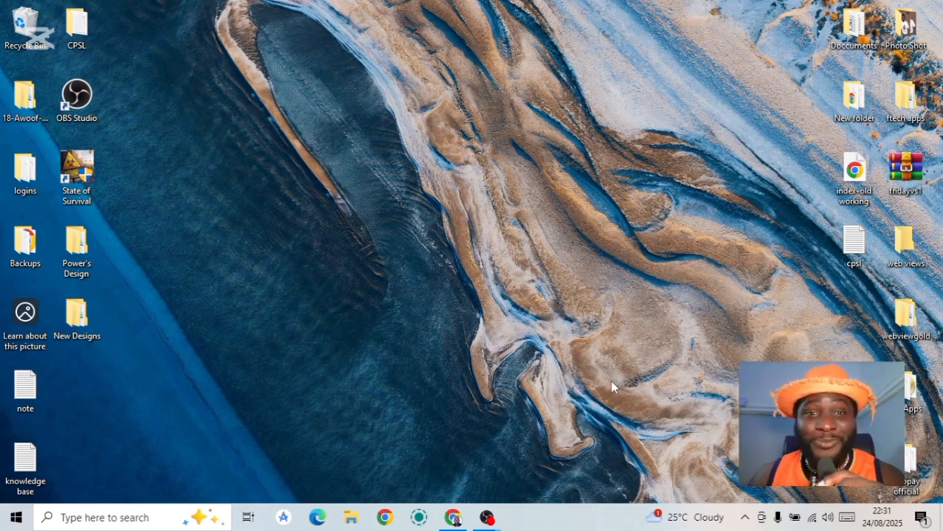
- Open a new Chrome tab and load the stickyevent.com home page
left_click(453, 518)
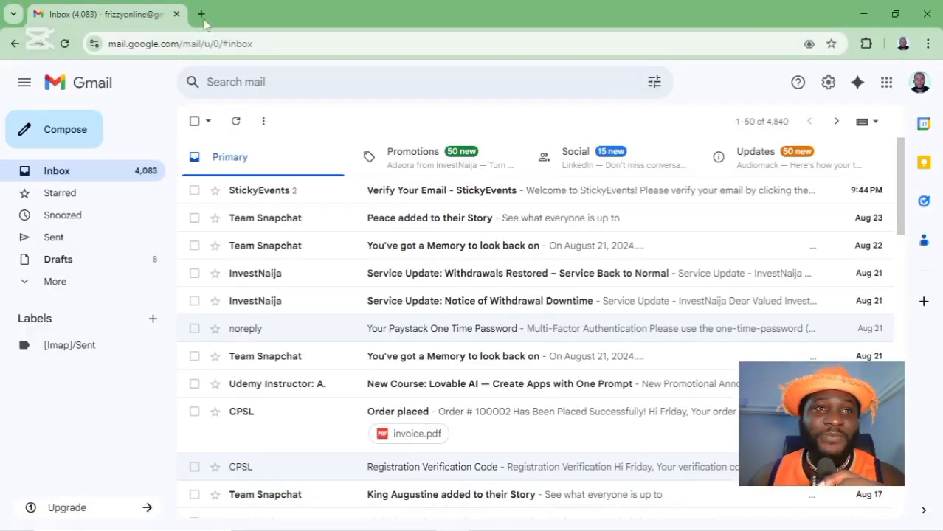
left_click(202, 14)
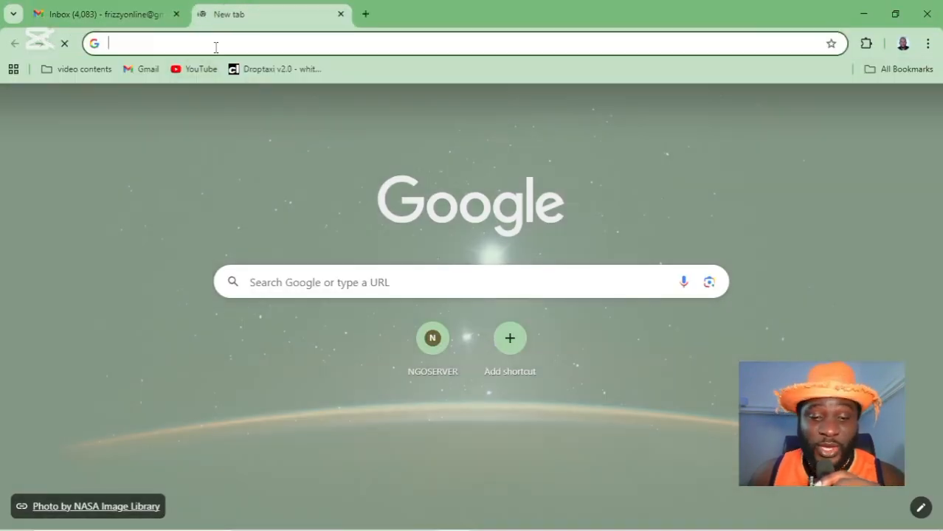
type("w")
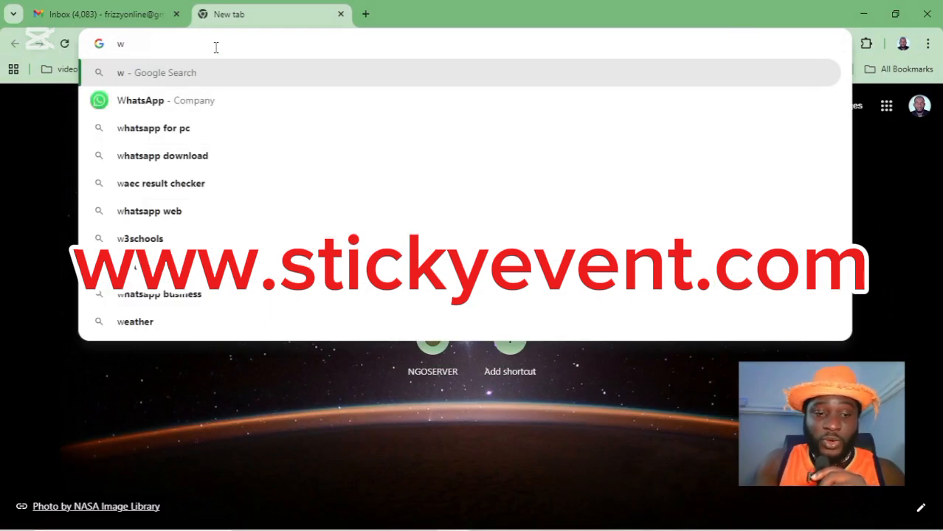
type("ww.")
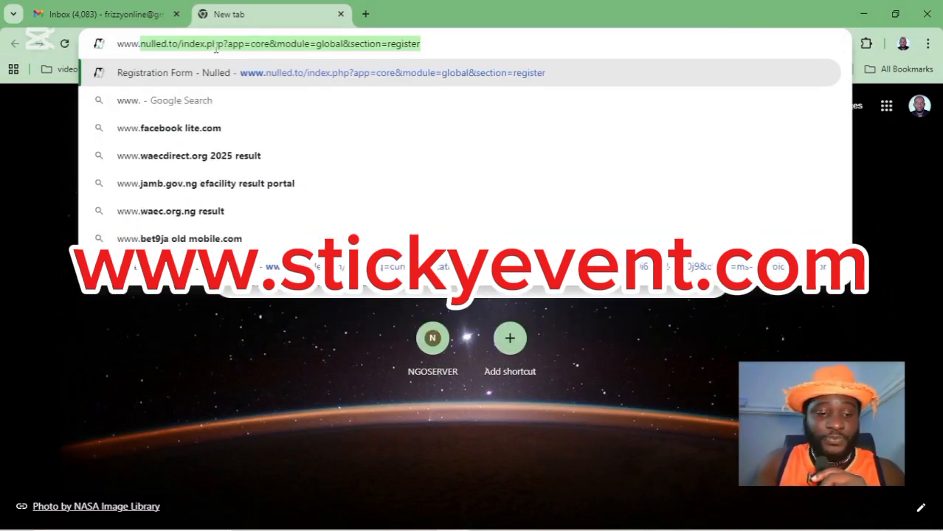
type("st")
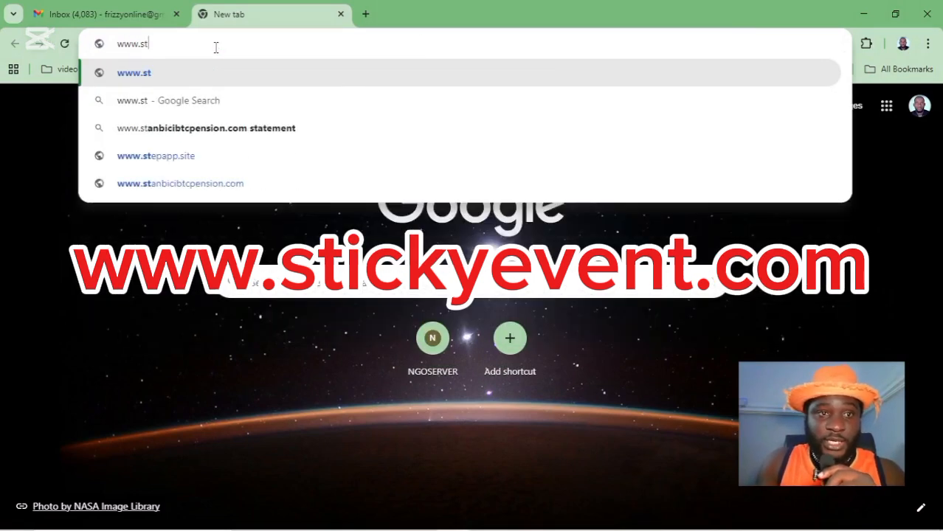
type("ick")
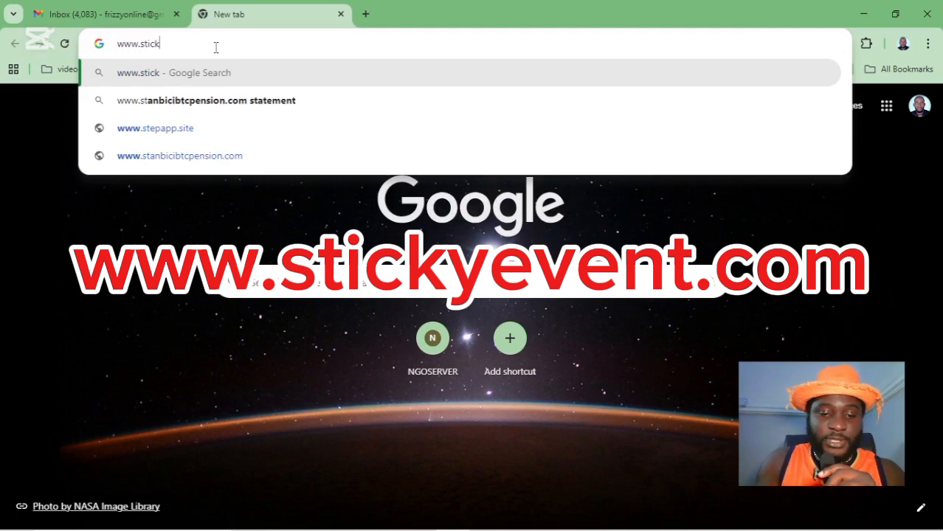
type("even")
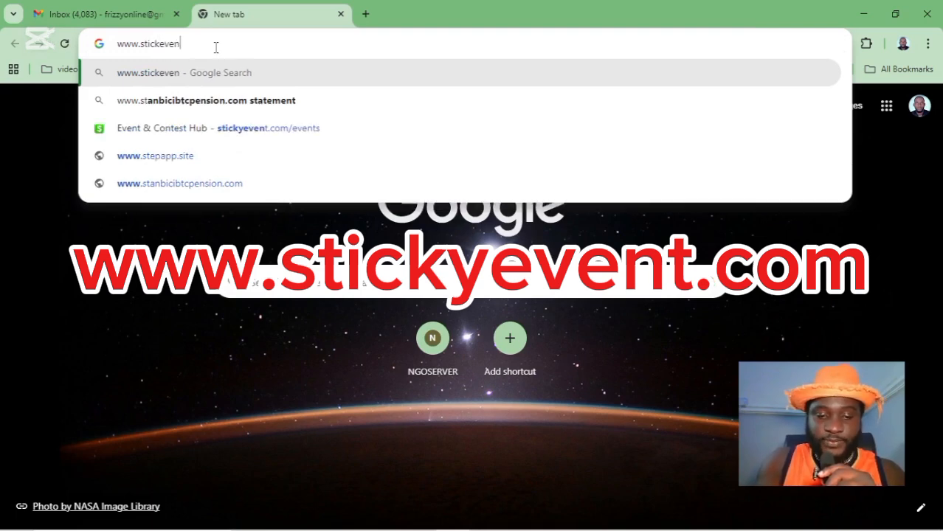
type("t.ci")
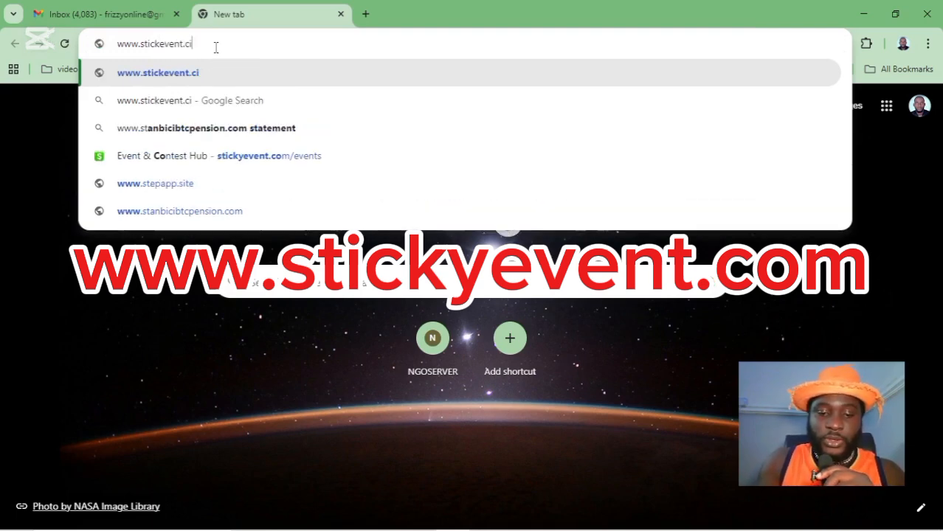
key("Return")
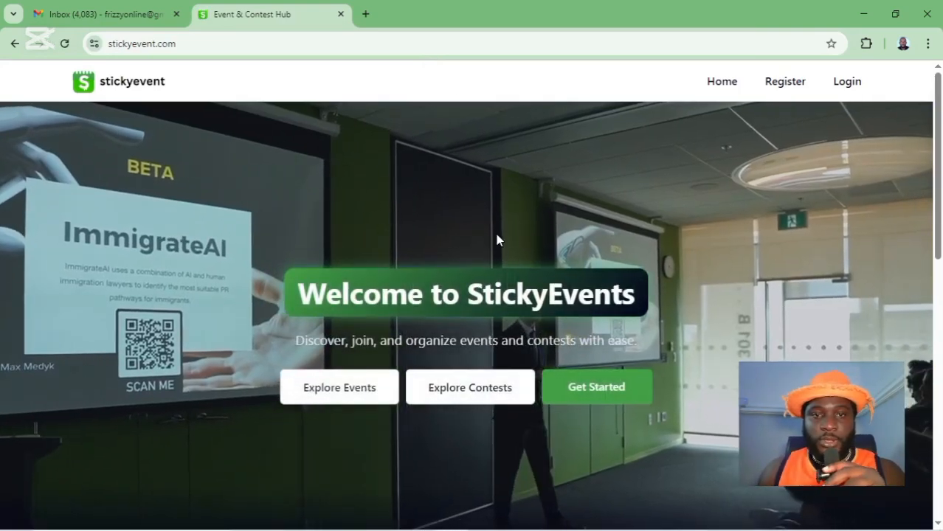
- On the Register page, enter the full name with a capital first letter and fill the saved e-mail and password
scroll(507, 237, "down", 9)
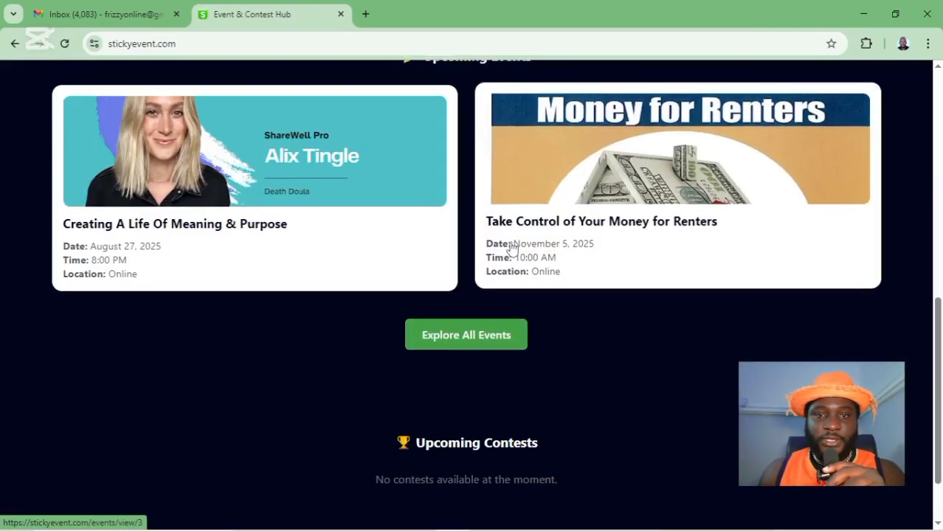
scroll(509, 246, "up", 9)
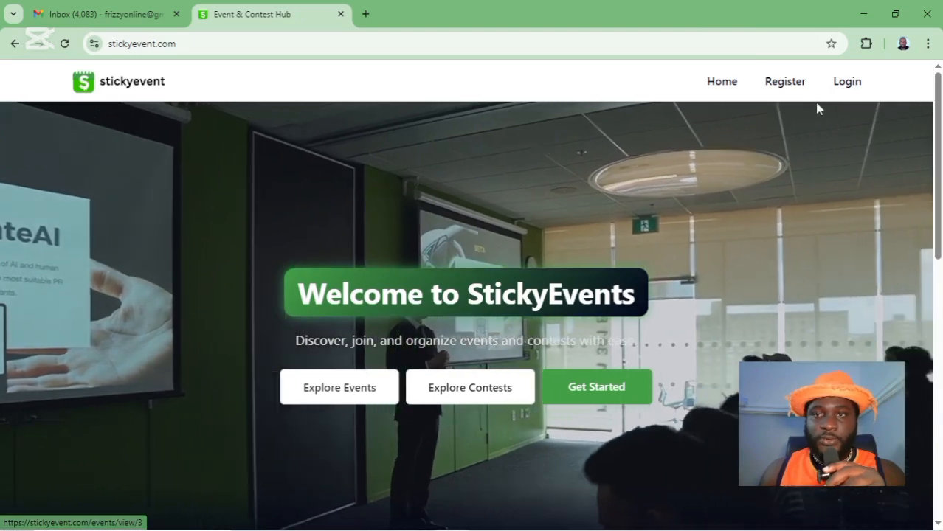
left_click(796, 87)
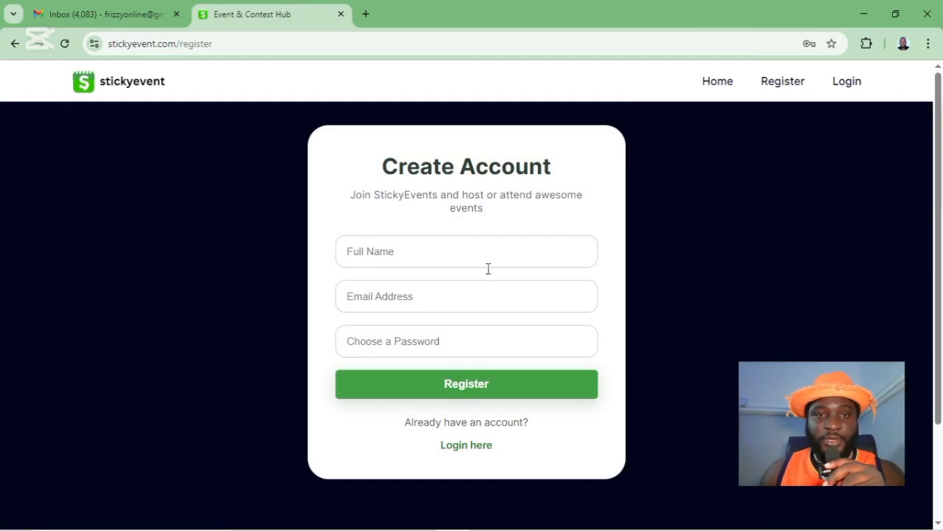
left_click(405, 259)
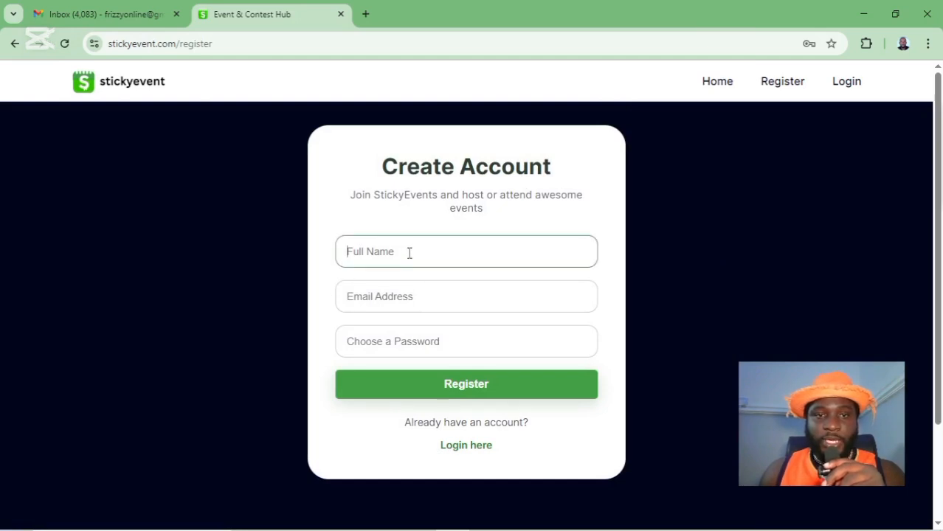
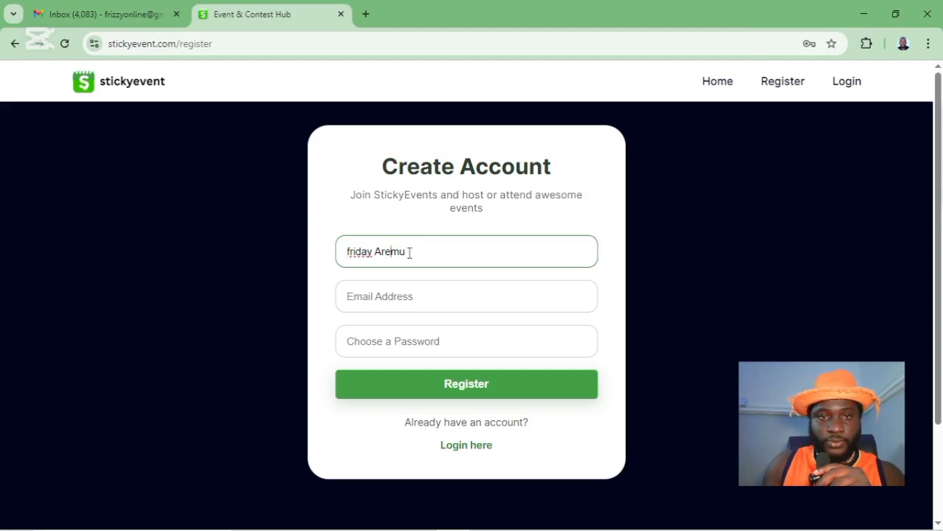
key("Left")
key("Left")
key("Left")
key("Left")
key("Left")
key("Left")
key("Left")
key("Left")
key("Left")
key("Left")
key("Delete")
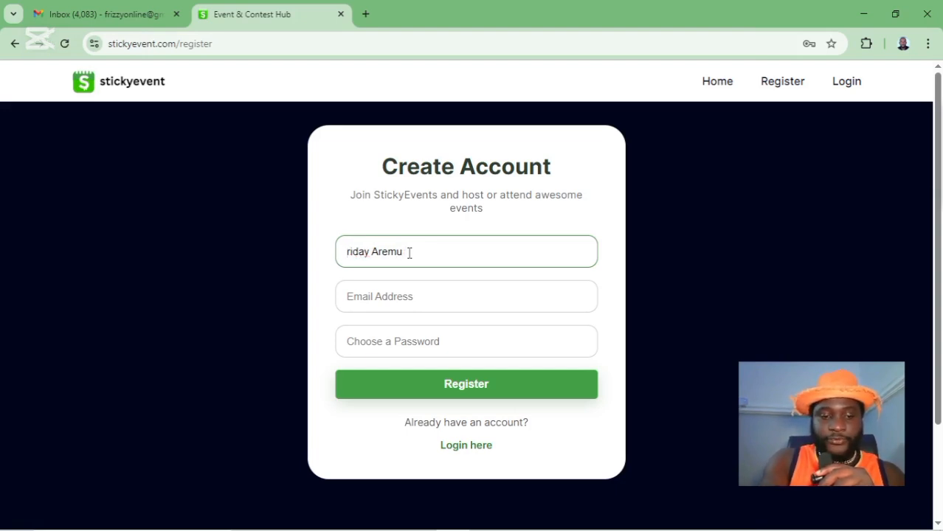
type("F")
left_click(393, 304)
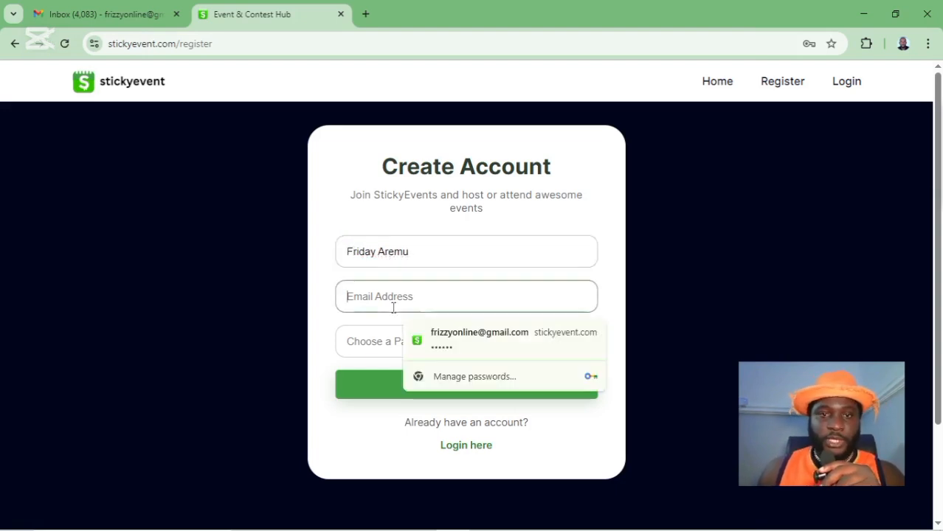
left_click(458, 347)
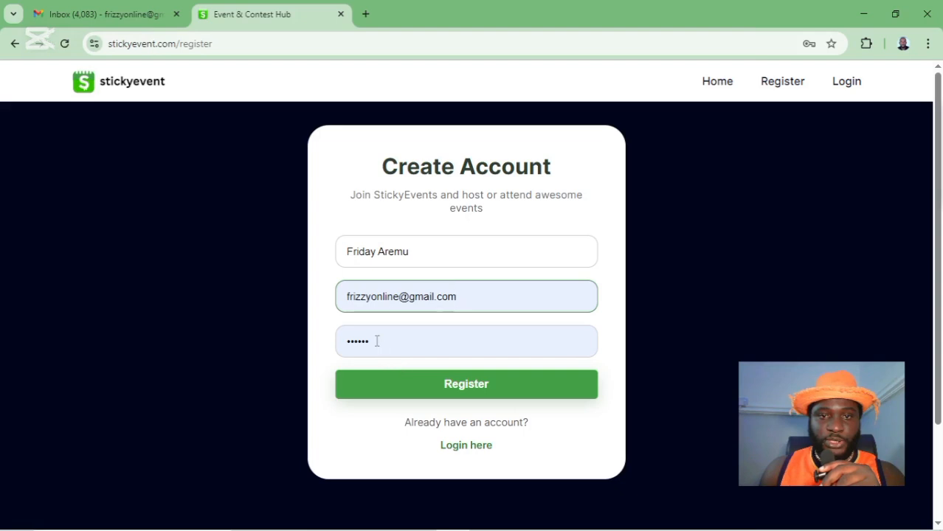
- Submit the registration and try logging in, which prompts for e-mail verification
left_click(467, 395)
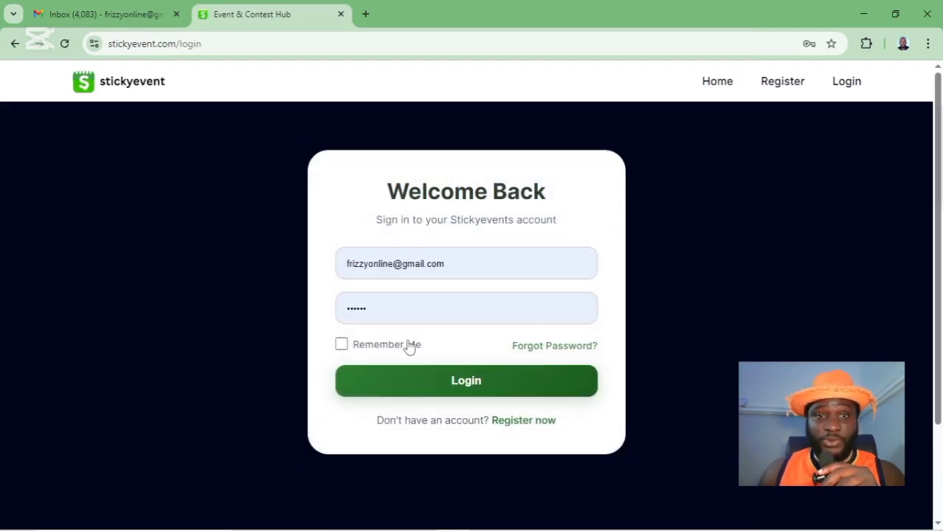
left_click(390, 391)
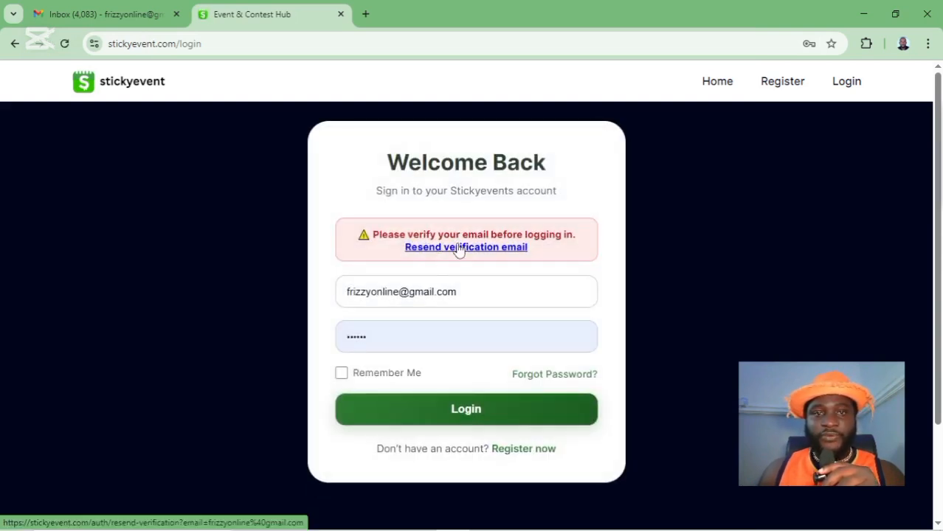
- In Gmail, open the newest 'Verify Your Email - StickyEvents' message and follow its Verify My Email link
left_click(118, 13)
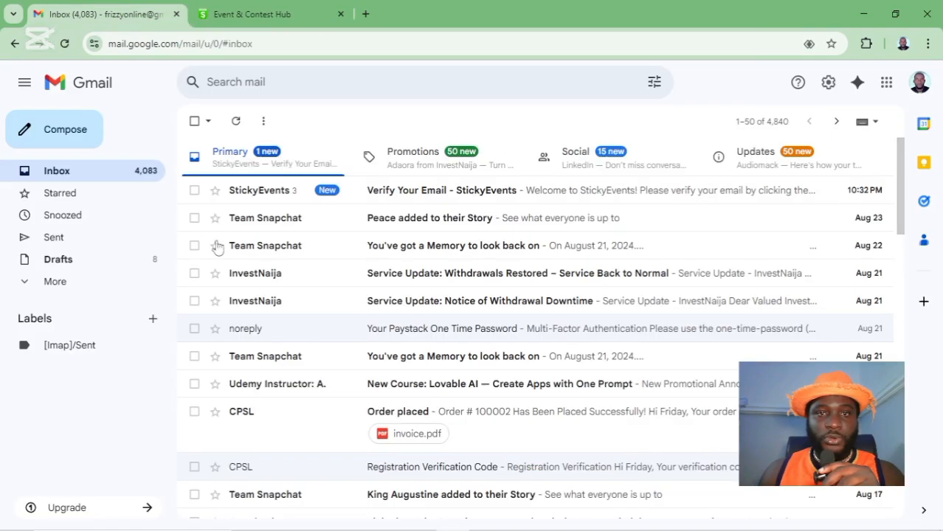
left_click(400, 200)
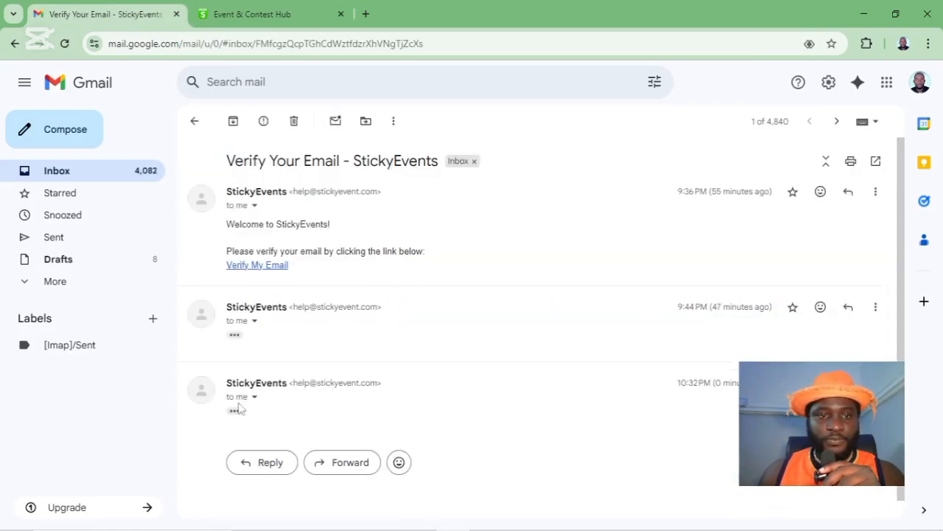
left_click(234, 413)
scroll(259, 404, "down", 1)
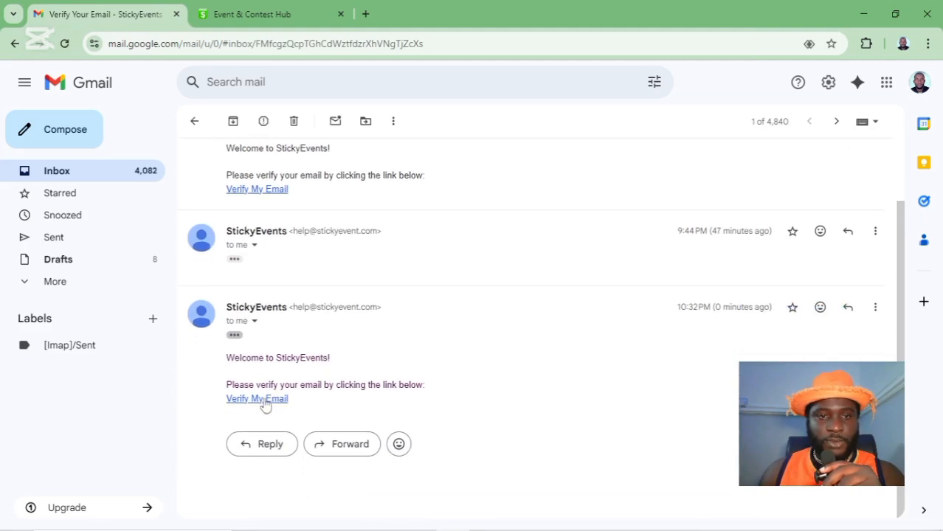
left_click(262, 399)
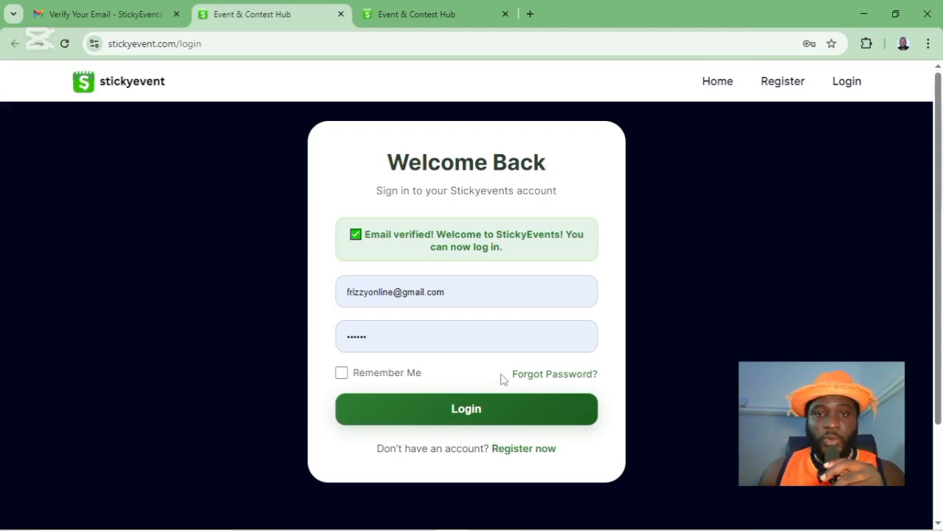
- Log in to the verified account and scroll the dashboard down to the Launch Contest card
left_click(507, 422)
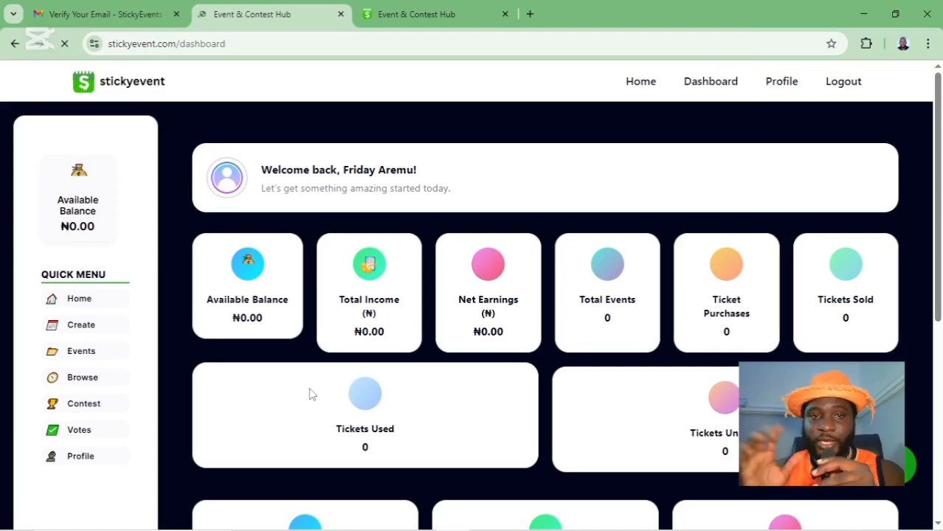
scroll(558, 236, "down", 5)
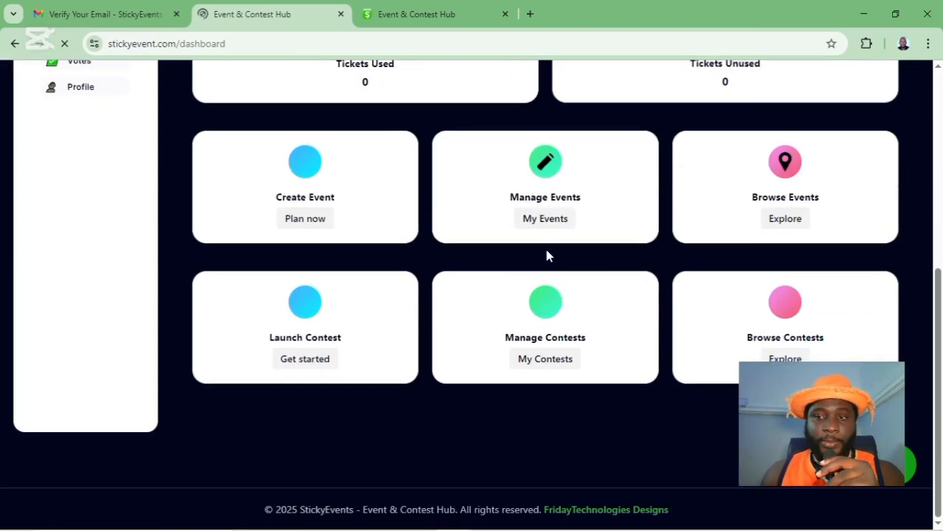
scroll(545, 268, "up", 5)
scroll(544, 268, "down", 5)
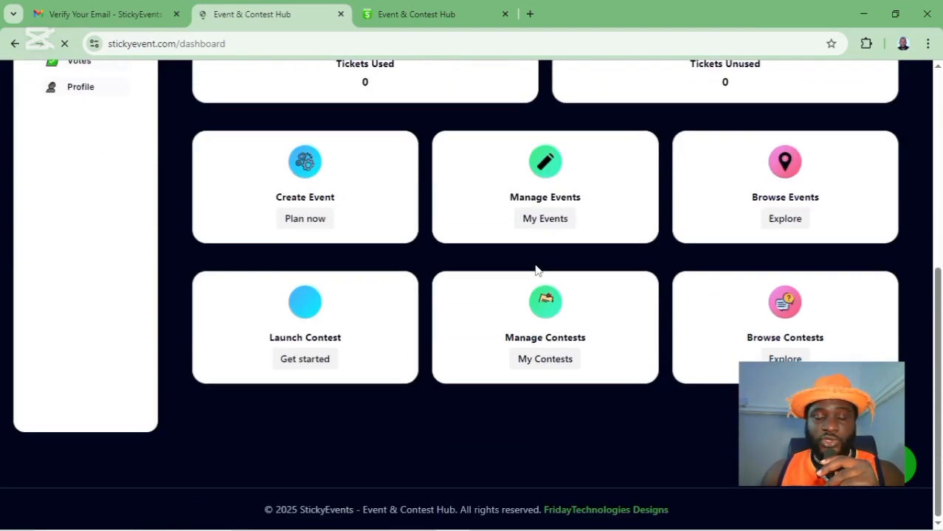
scroll(538, 271, "up", 5)
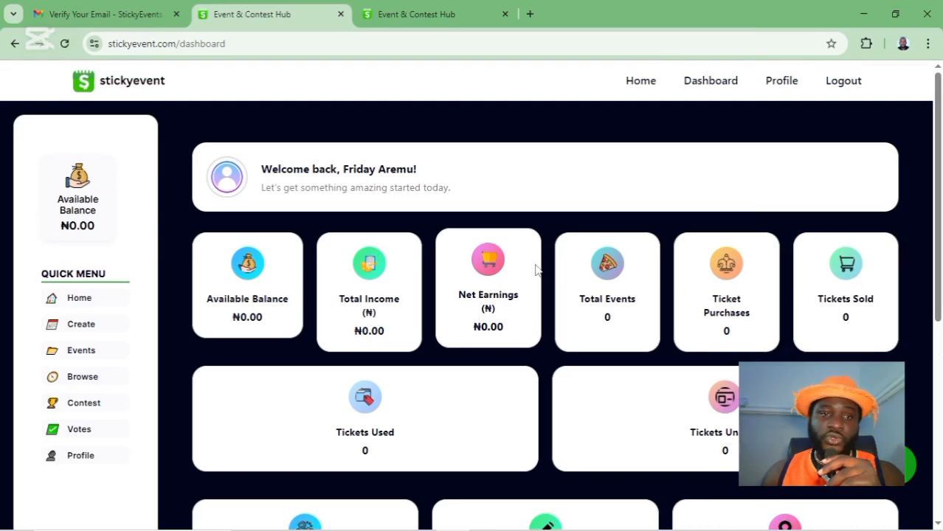
scroll(537, 271, "down", 3)
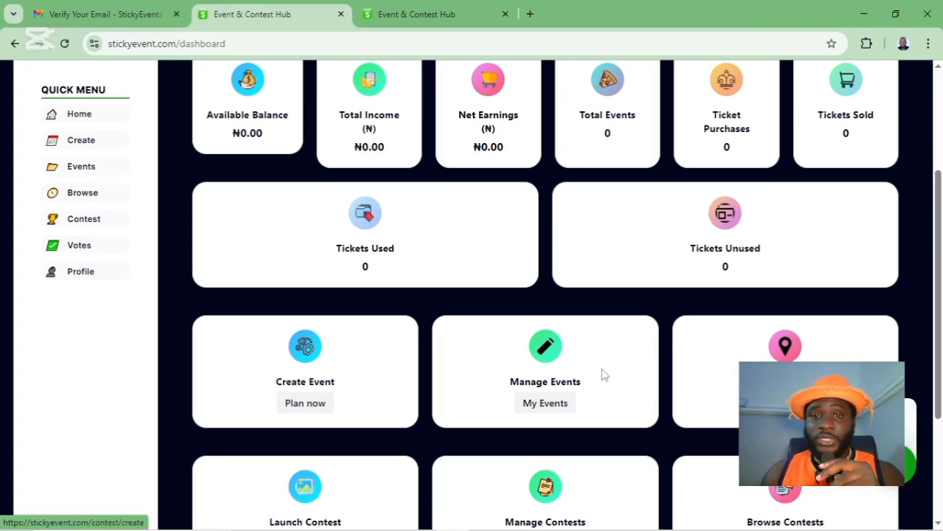
scroll(235, 386, "down", 3)
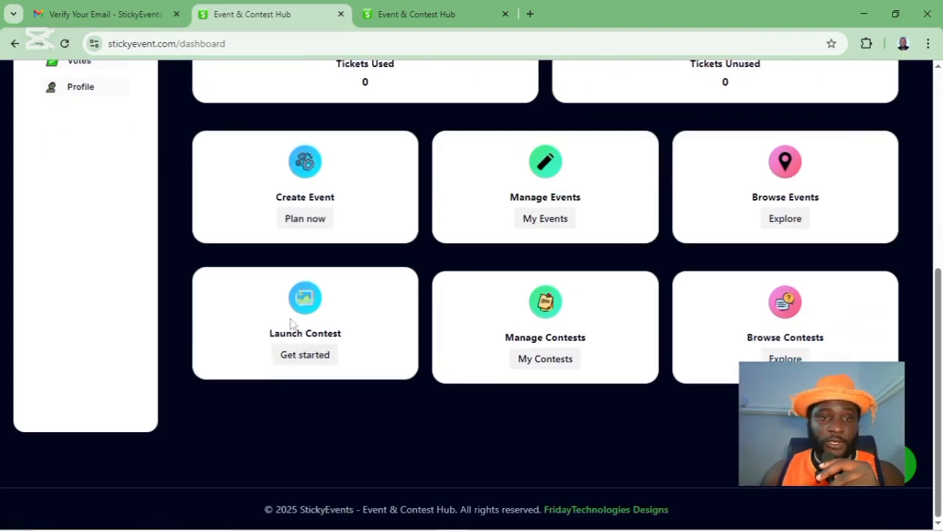
- Start a new contest and title it 'Face of Nigeria contest' with correct capitals
left_click(308, 369)
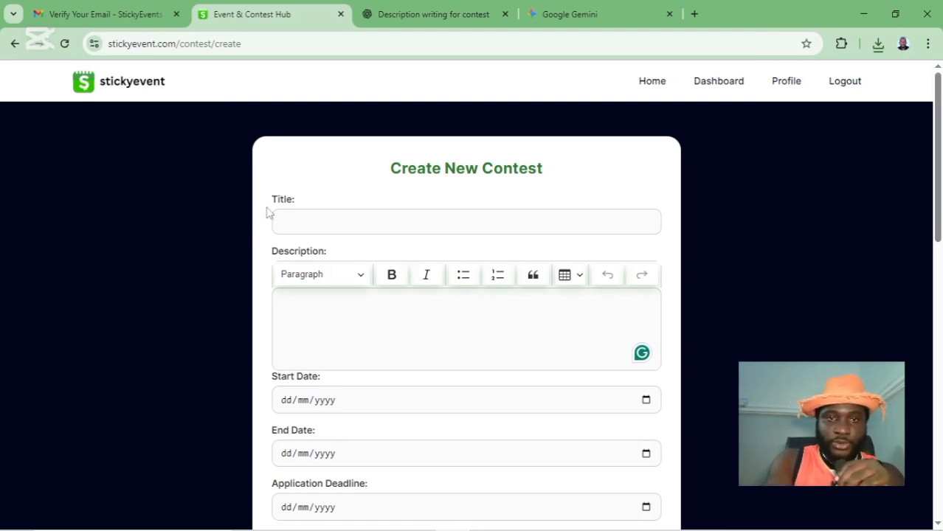
left_click(294, 221)
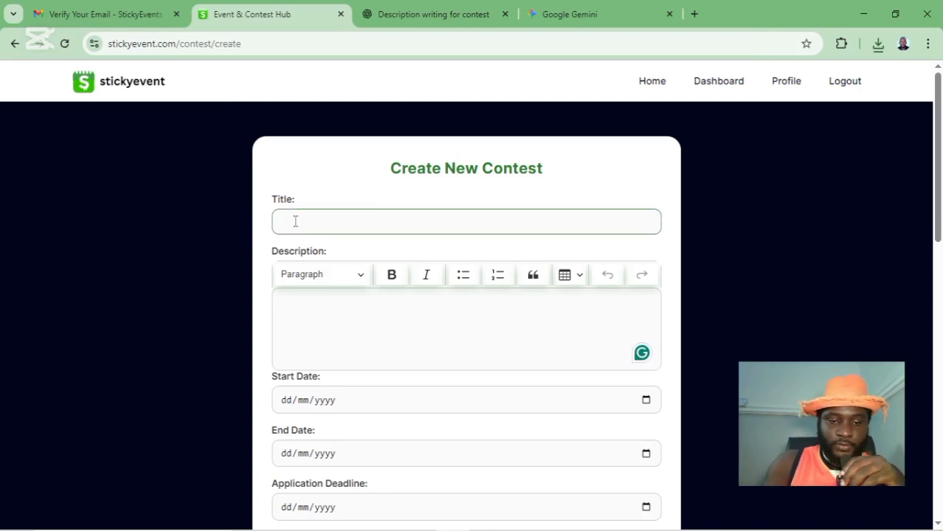
type("face of")
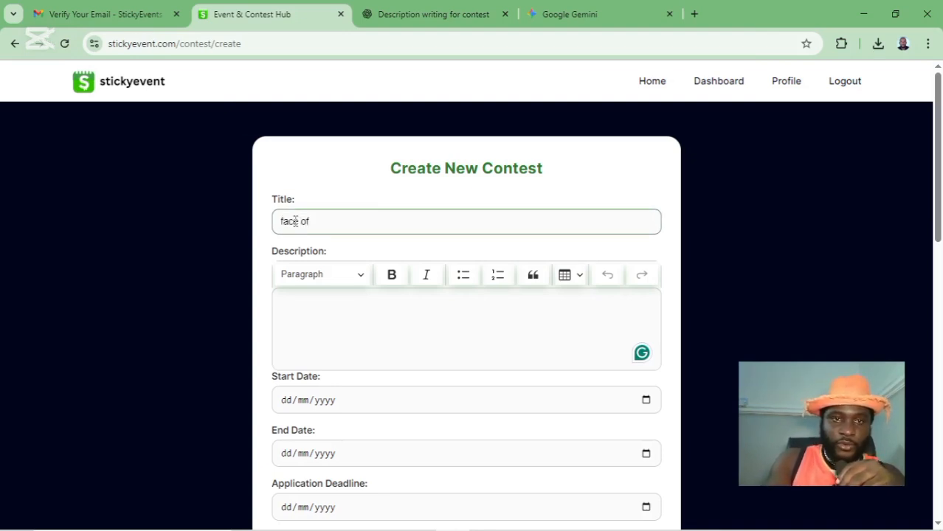
type(" ni")
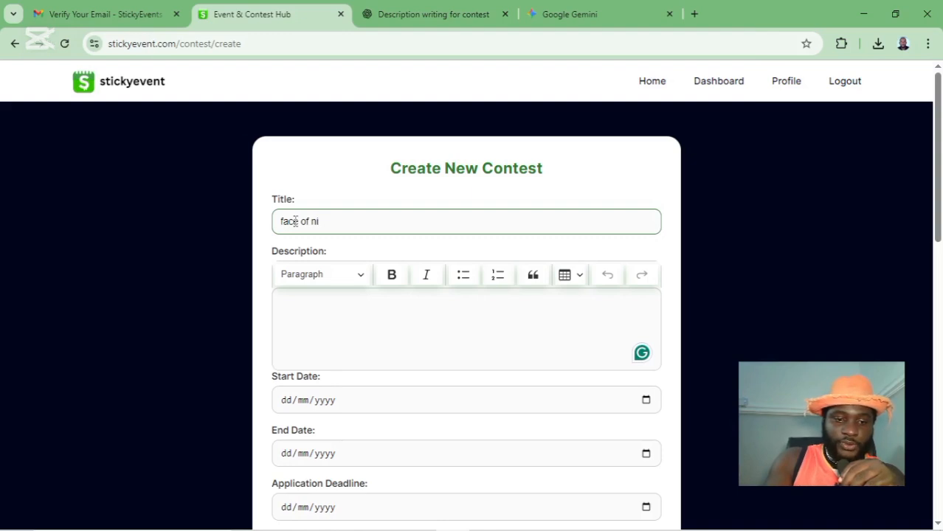
type("geria ")
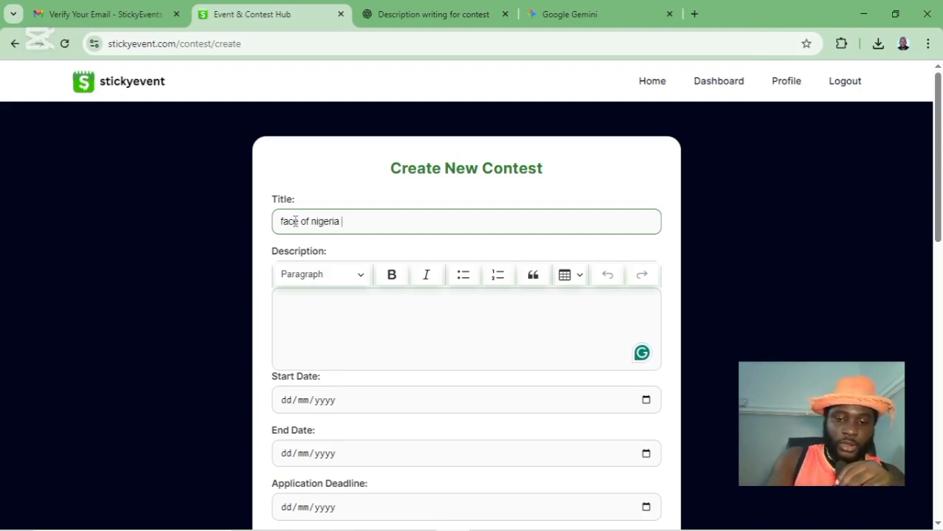
type("contes")
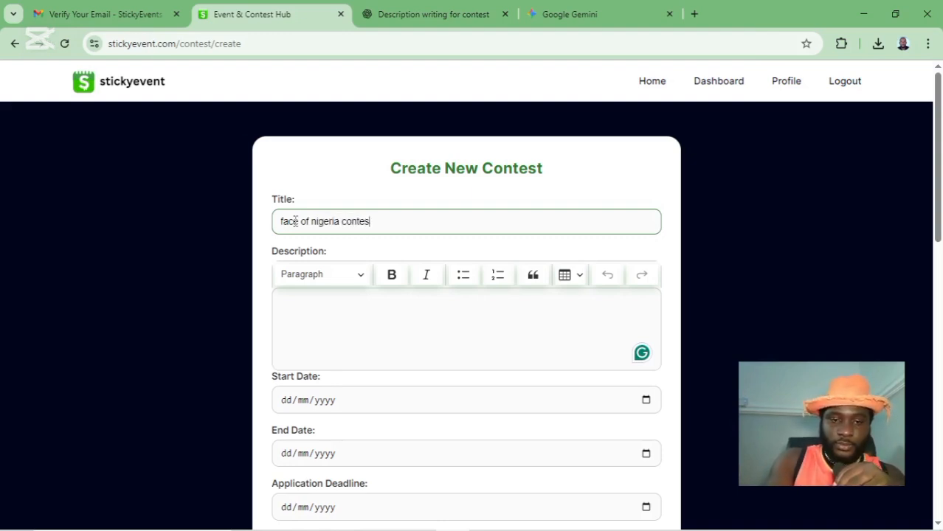
type("t")
key("Left")
key("Left")
key("Left")
key("Left")
key("Left")
key("Left")
key("Left")
key("Left")
key("Left")
key("Left")
key("Left")
key("Left")
key("Left")
key("Left")
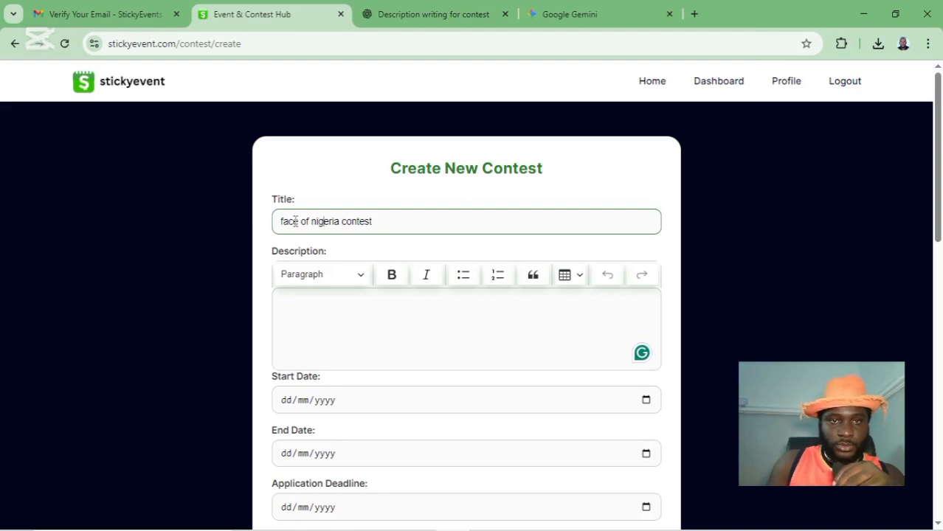
key("BackSpace")
type("N")
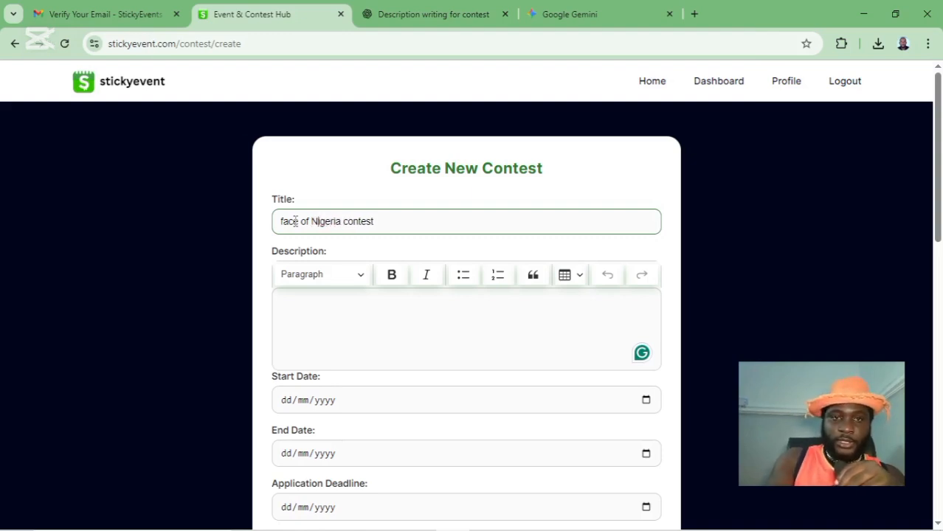
key("Home")
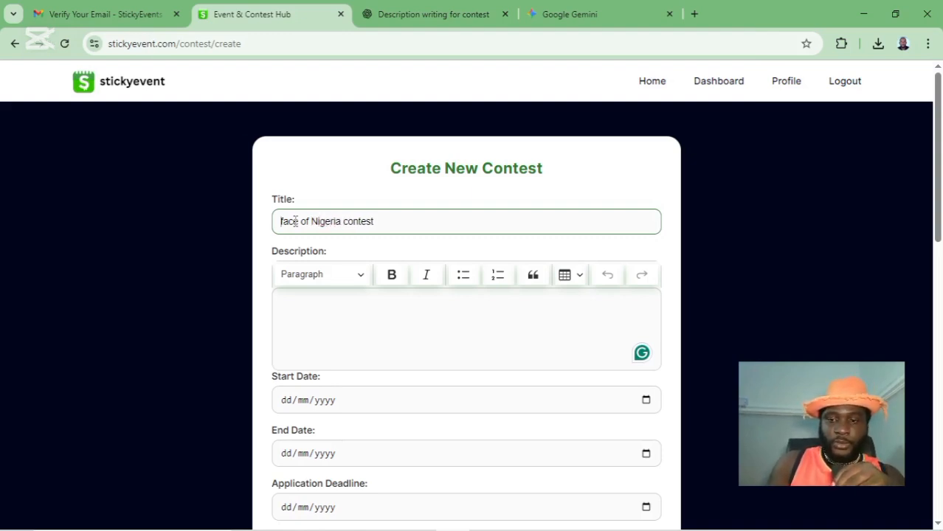
key("Delete")
type("F")
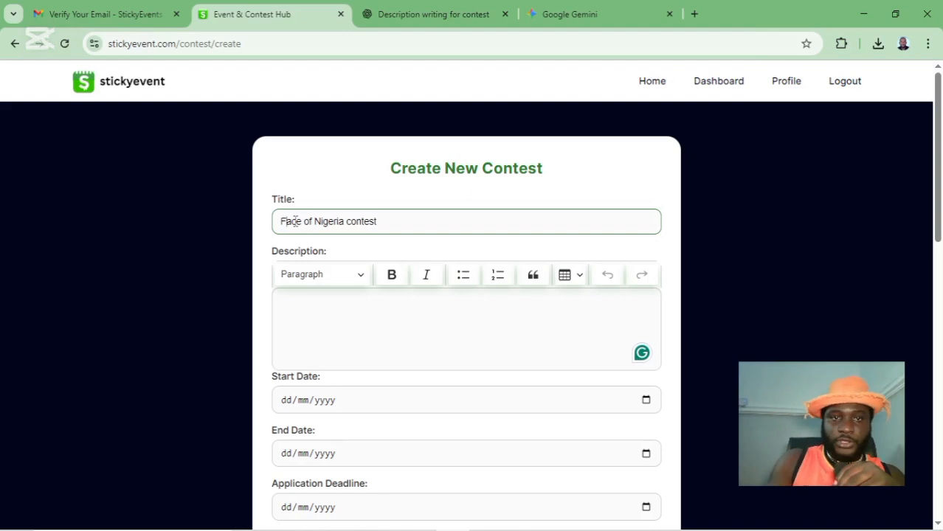
- Paste the prepared multi-paragraph description and accept the punctuation fix after 'excellence'
left_click(379, 297)
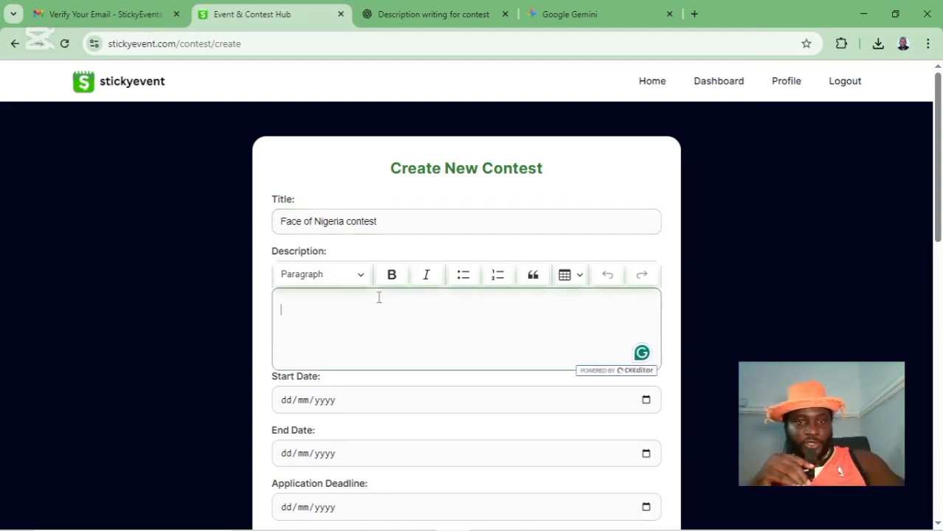
type("Face of Nigeria Contest is a nationwide platform created to celebrate beauty, intelligence, creativity, and influence among Nigerians. It is more than just a pageant—it’s a movement that gives participants the opportunity to showcase their talent, personality, and unique identity while competing for national recognition. Winners of the contest become brand ambassadors, enjoy exciting rewards, and serve as inspiring representatives of Nigeria’s youth and culture. The competition promotes confidence, leadership, and excellence, while also empowering participants to use their voices and talents to make a positive impact in society. Whether you’re passionate about fashion, creativity, community service, or entrepreneurship, the Face of Nigeria Contest is your chance to shine, inspire, and leave a lasting mark.")
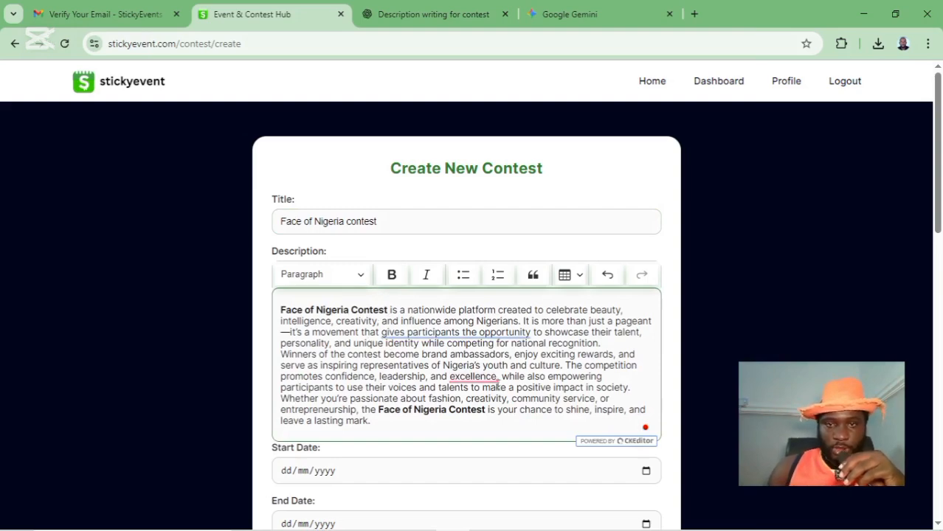
right_click(489, 382)
left_click(492, 413)
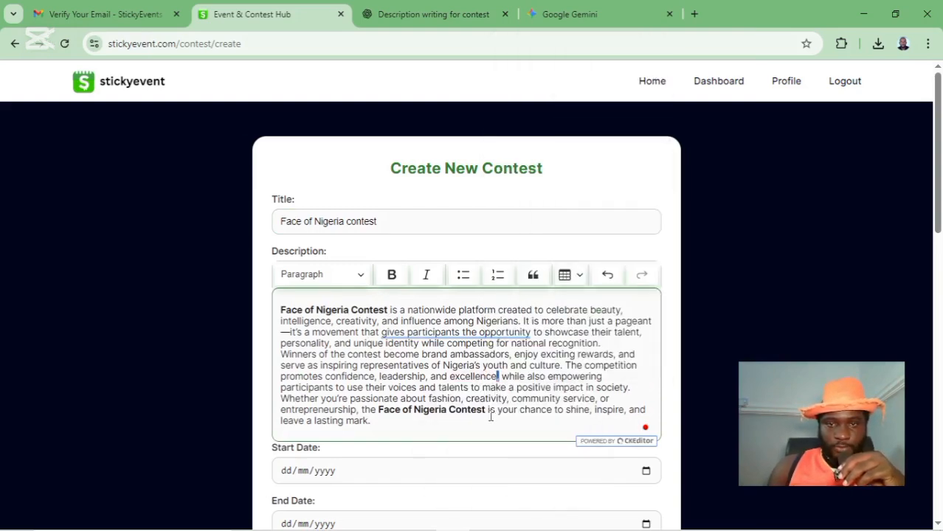
- Pick start date 25/08/2025, end date 31/10/2025 and application deadline 15/09/2025 from the calendars
scroll(629, 367, "down", 3)
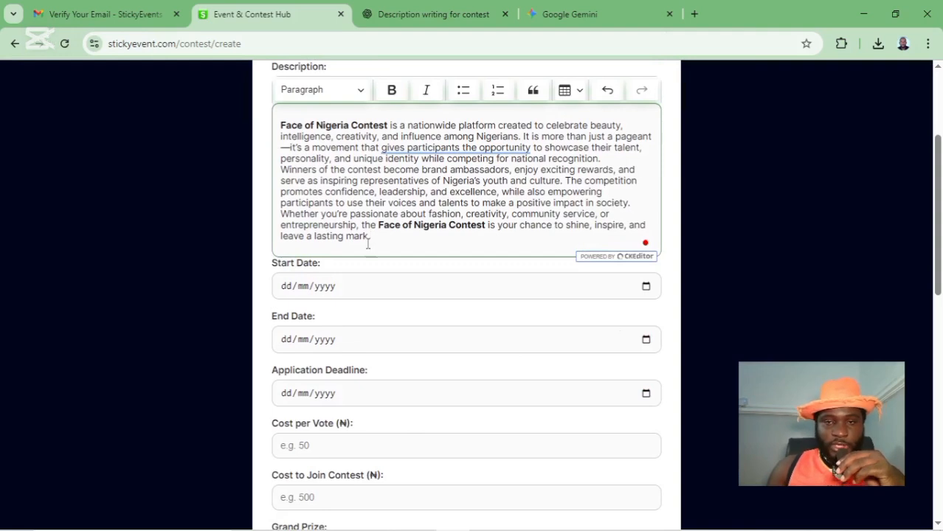
left_click(644, 291)
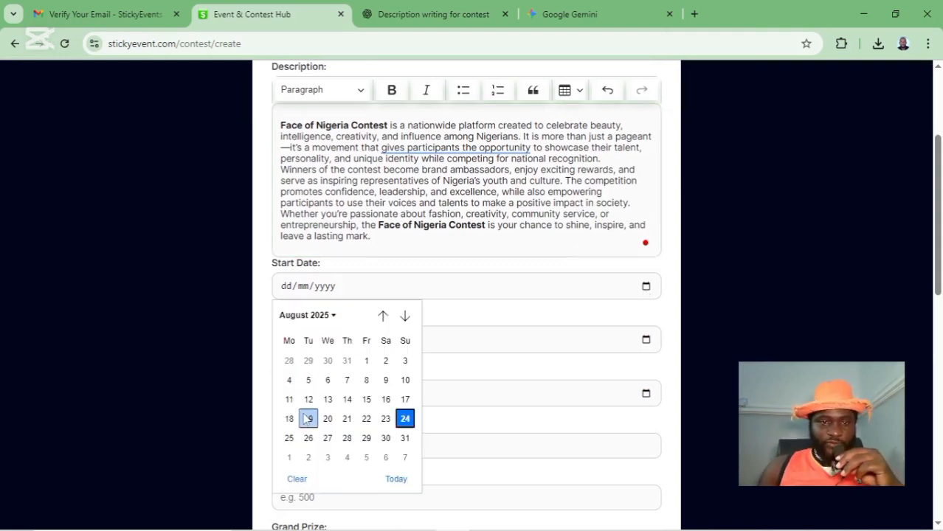
left_click(298, 440)
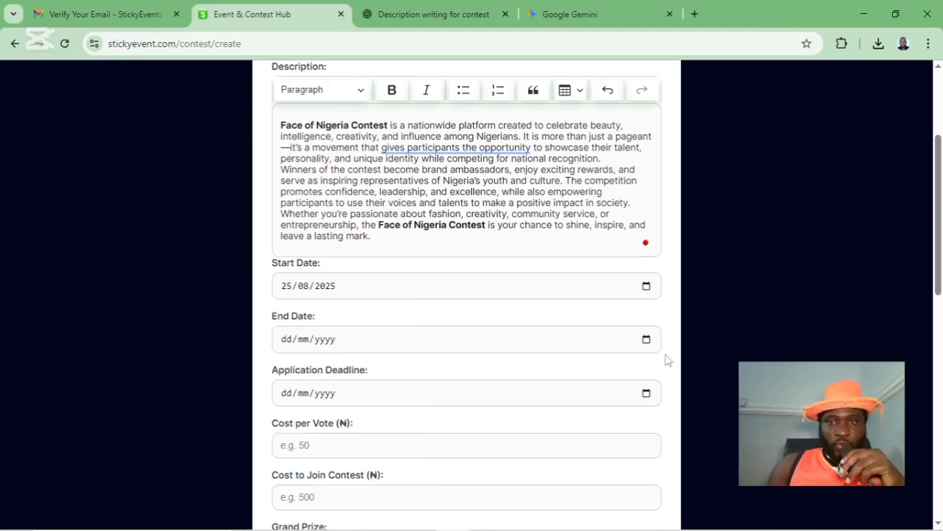
left_click(646, 340)
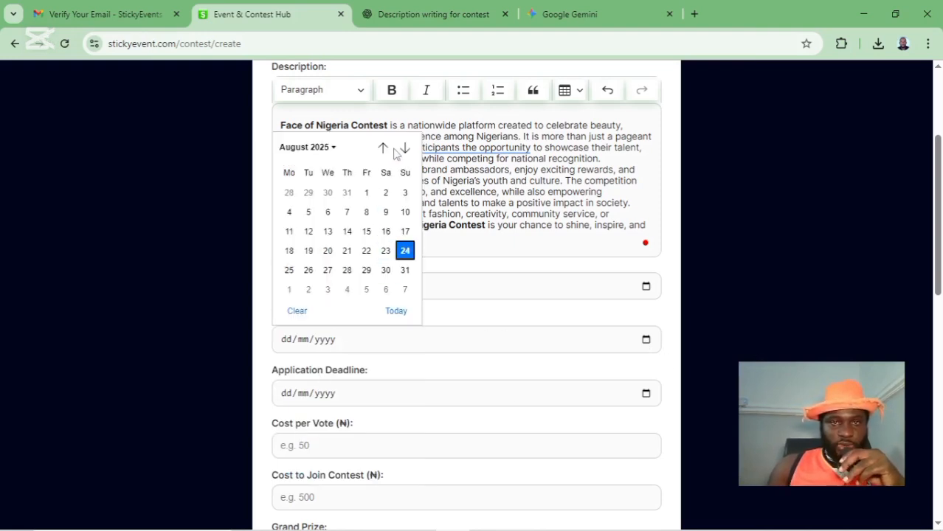
left_click(403, 149)
left_click(403, 149)
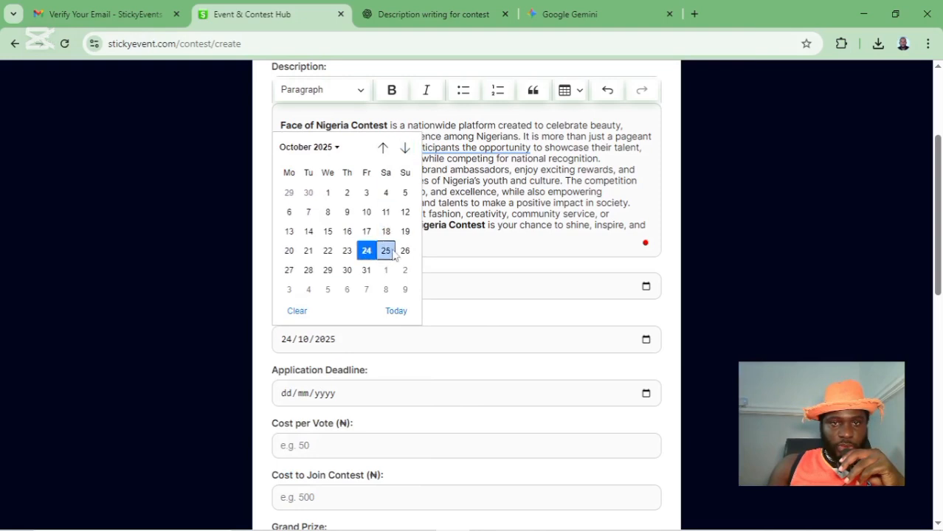
left_click(367, 270)
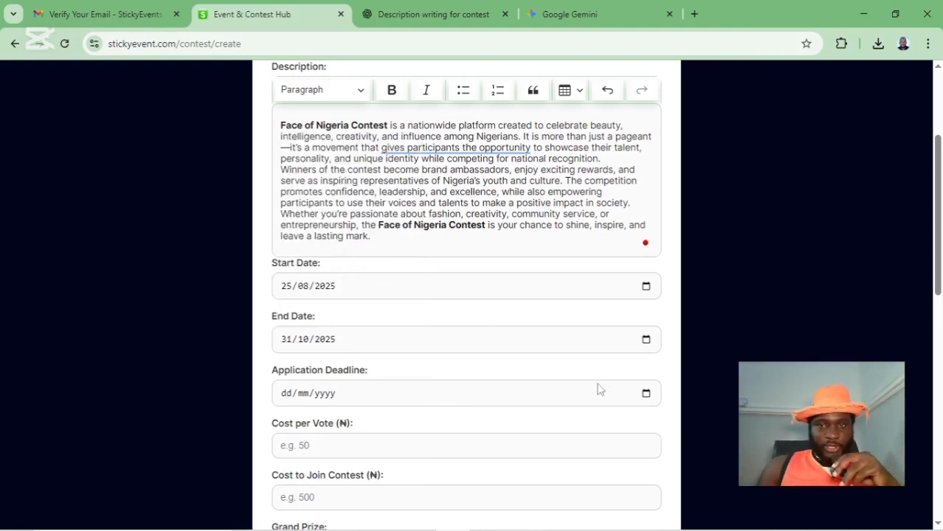
left_click(646, 395)
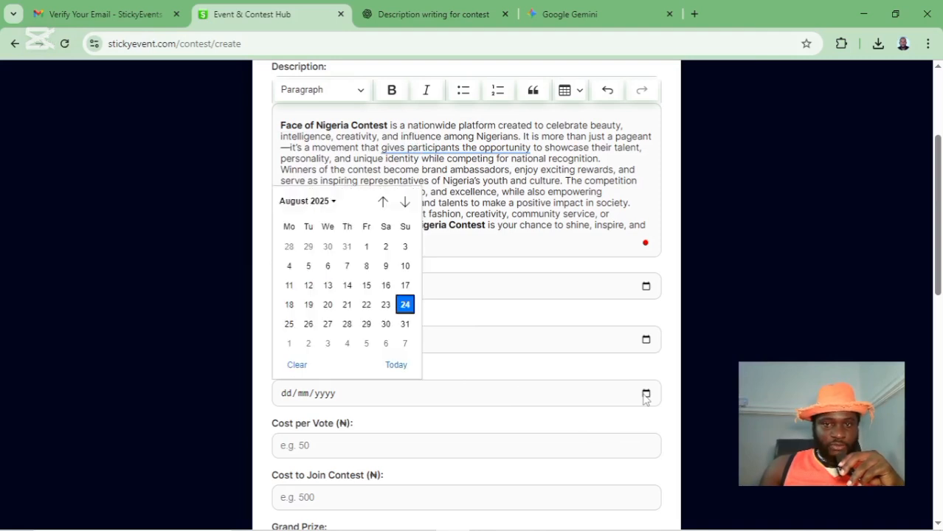
left_click(405, 202)
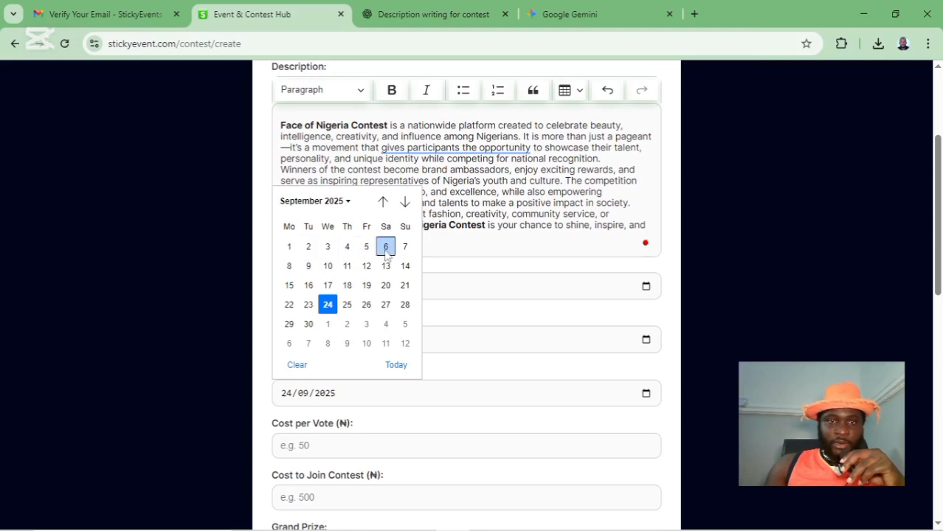
left_click(289, 286)
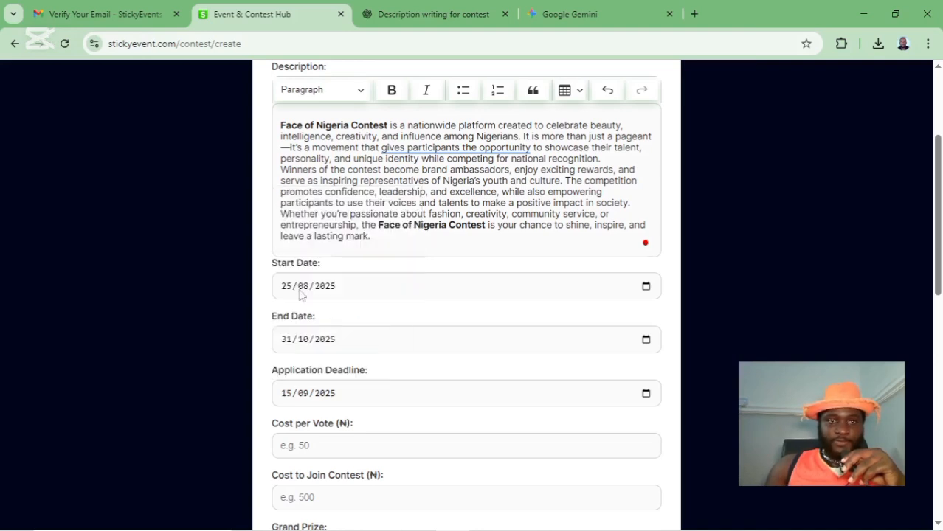
- Set the cost per vote to 100 and the cost to join to ₦1000
scroll(392, 383, "down", 3)
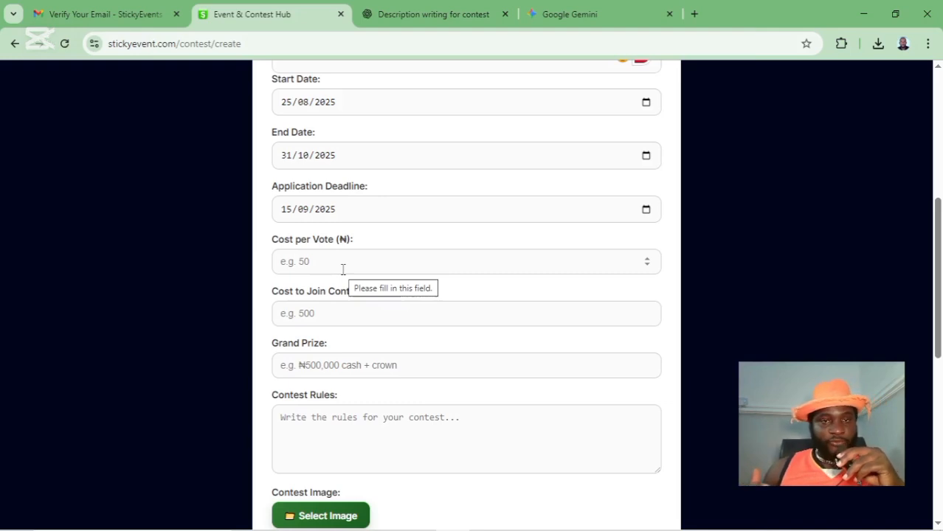
left_click(343, 270)
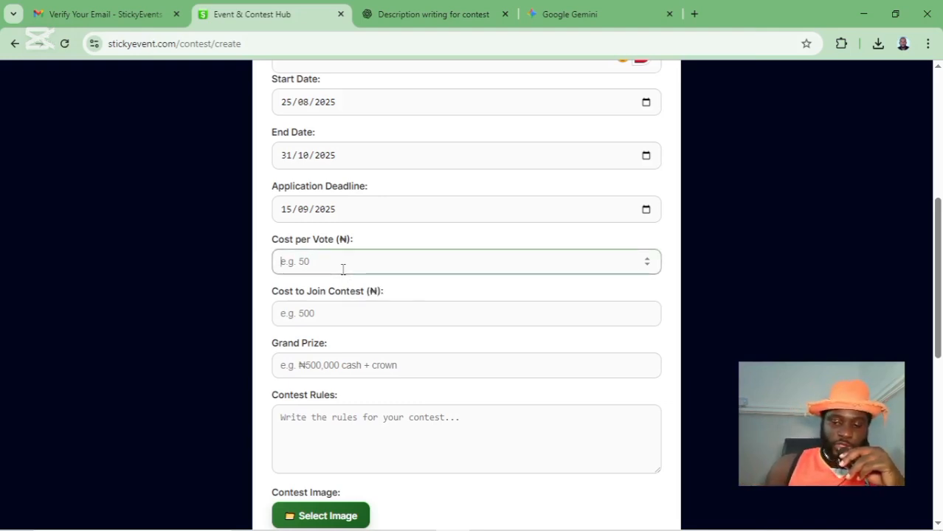
type("100")
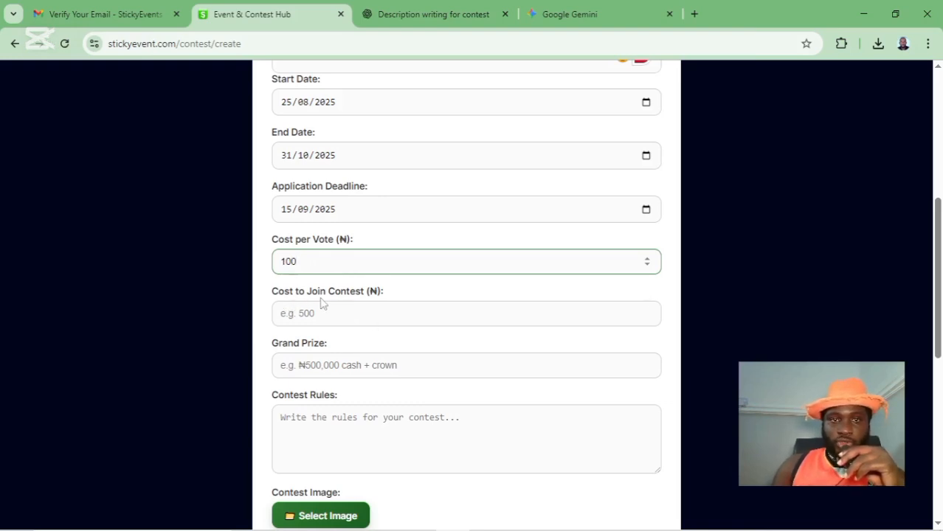
left_click(335, 323)
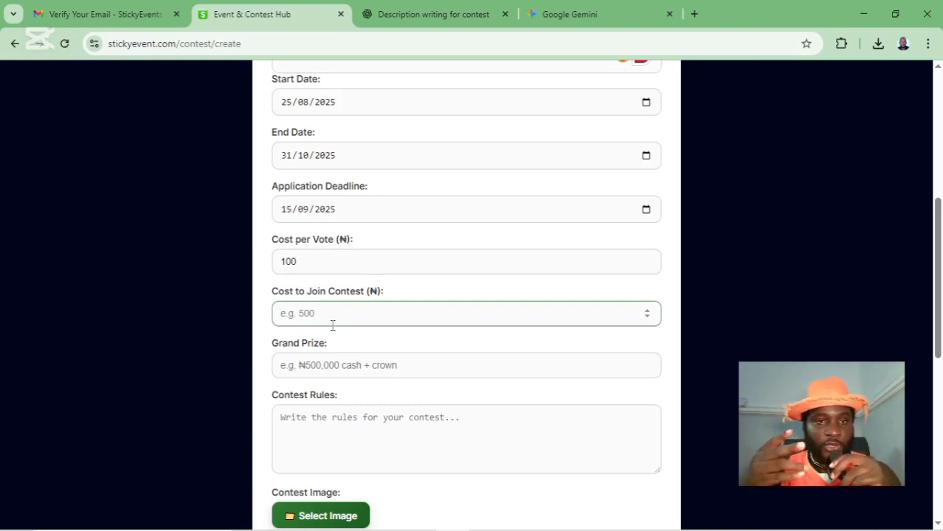
type("0")
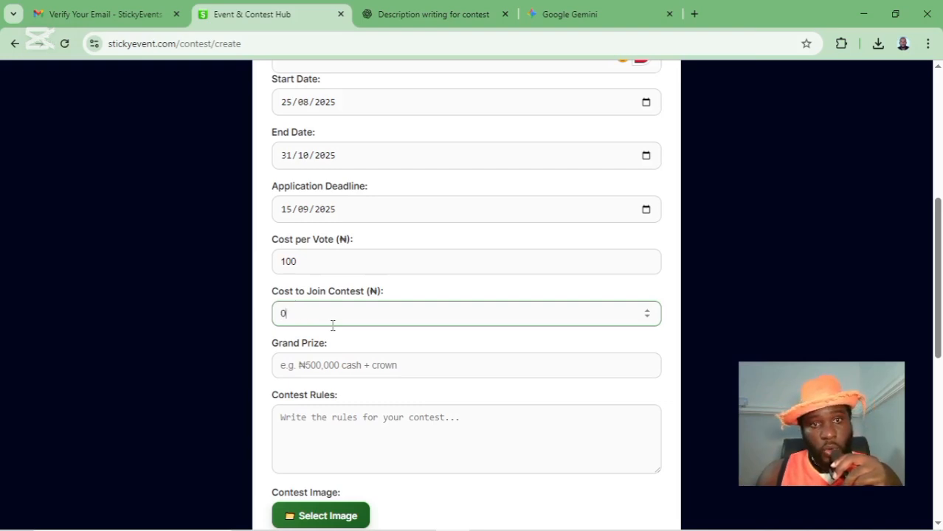
key("BackSpace")
type("100")
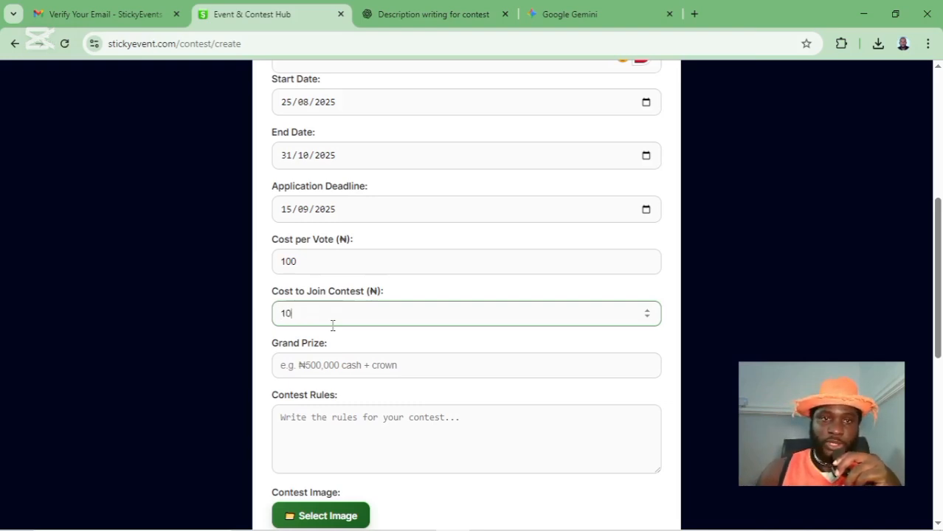
type("0")
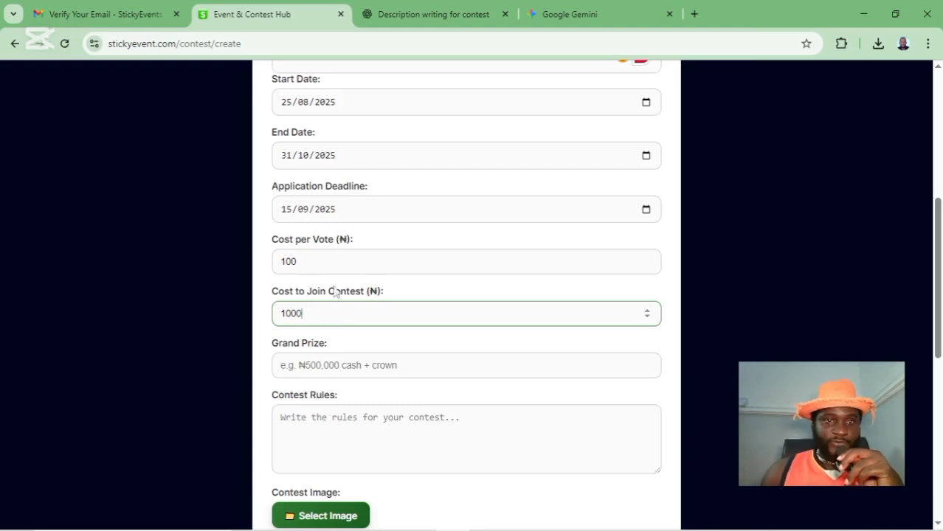
- Enter the grand prize as '1000000 + Ferari', correcting the 'Ferarri' typo
left_click(371, 361)
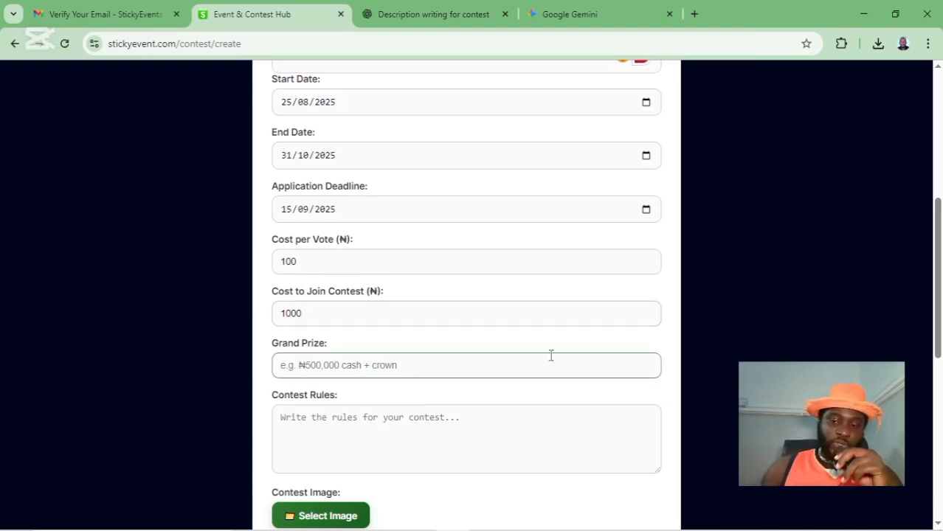
type("100")
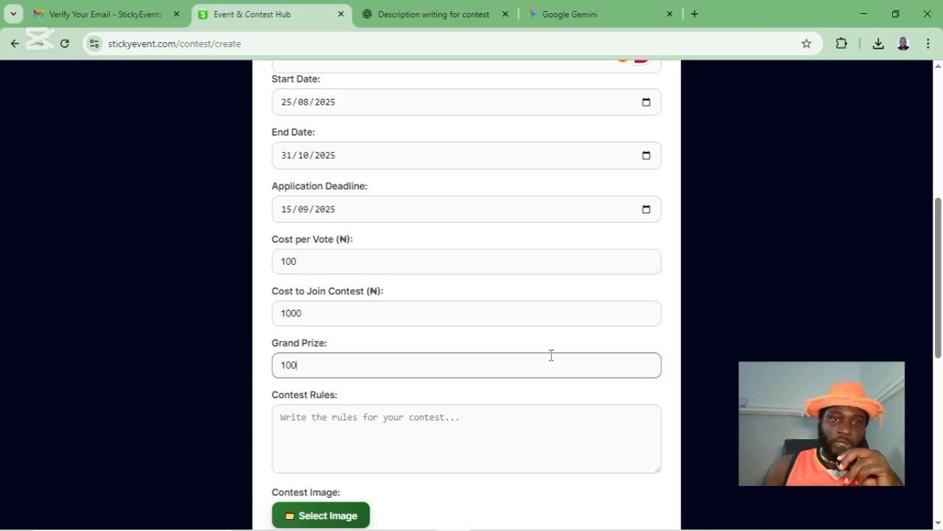
type("000")
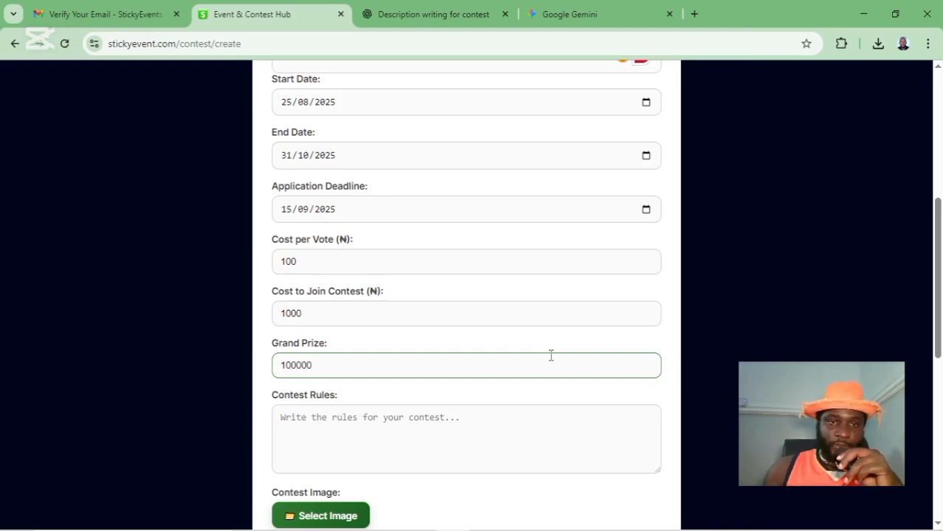
type("0")
scroll(340, 358, "down", 3)
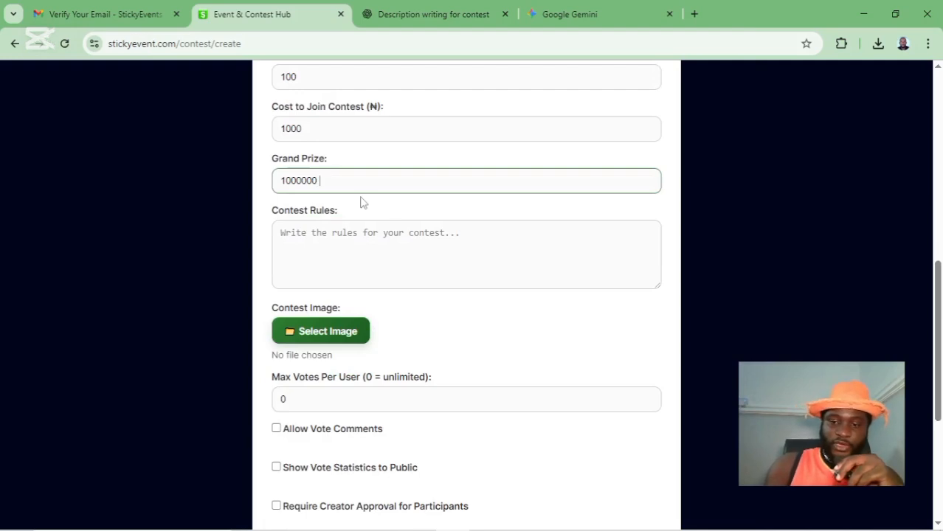
type("+")
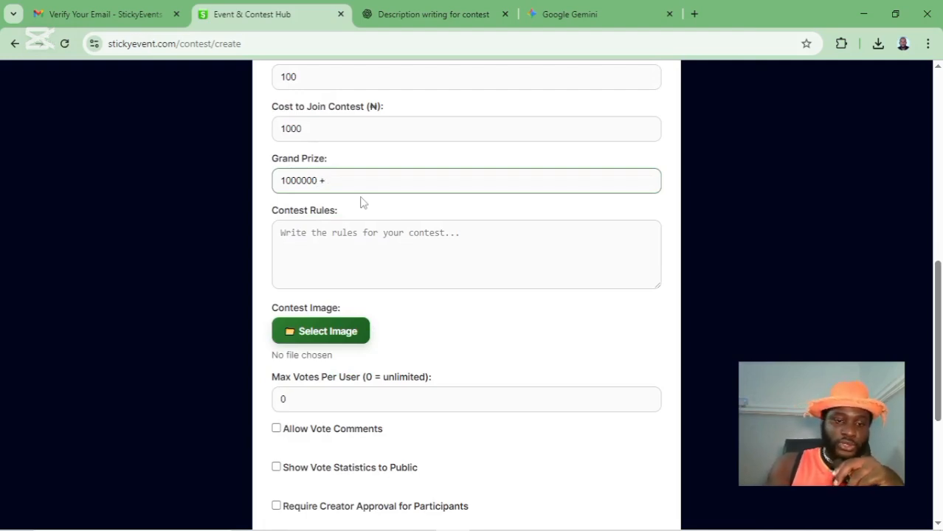
type(" F")
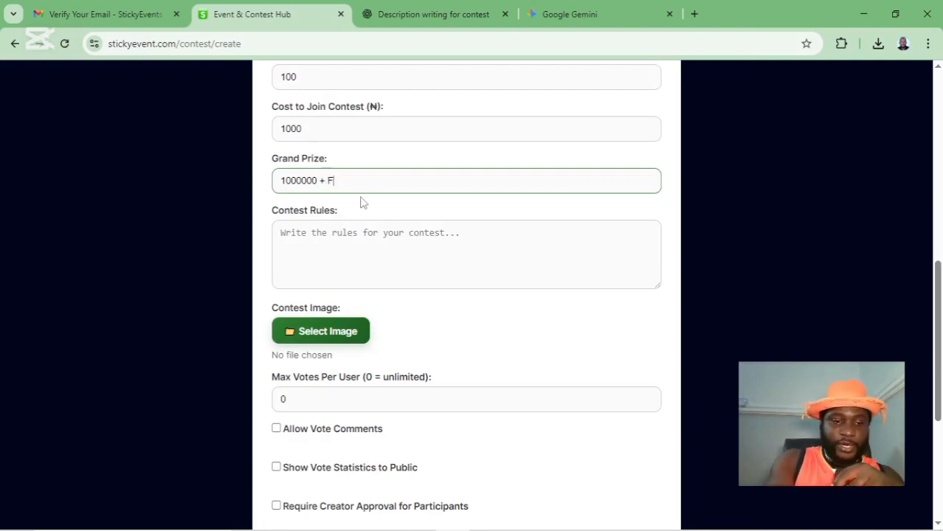
type("erarri")
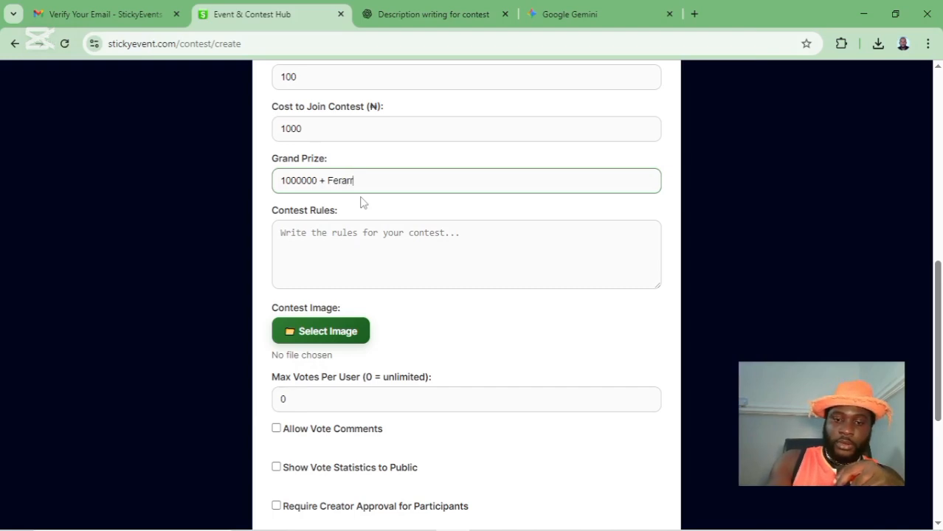
left_click(377, 256)
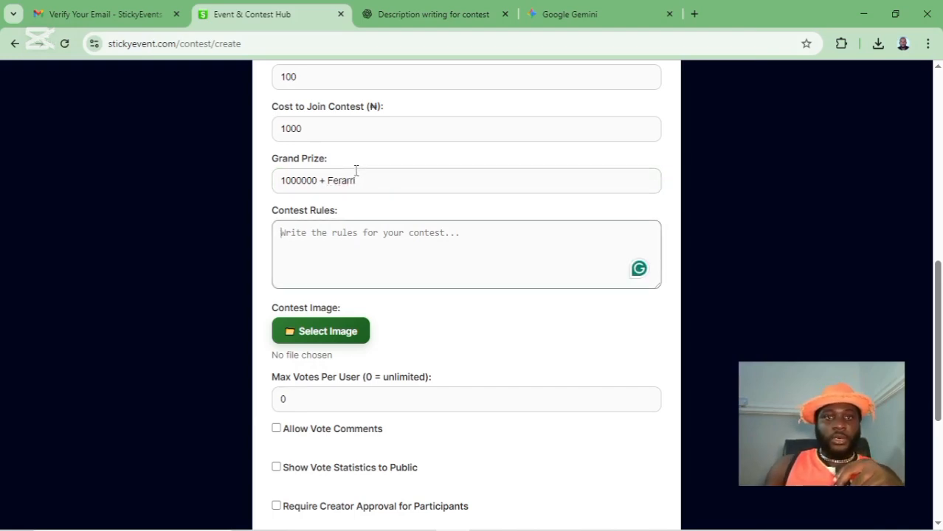
left_click(350, 181)
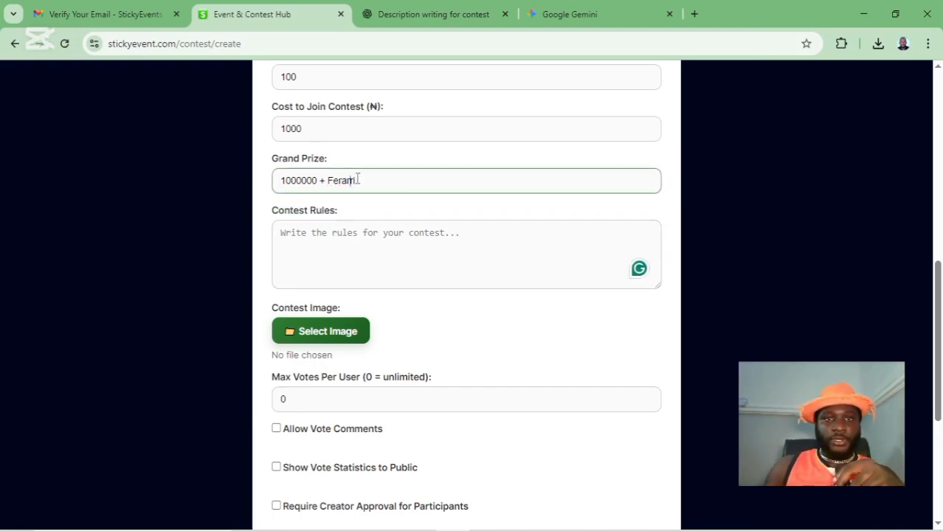
key("BackSpace")
- Type '18 + only' in Contest Rules and tighten it to '18+ only'
left_click(432, 246)
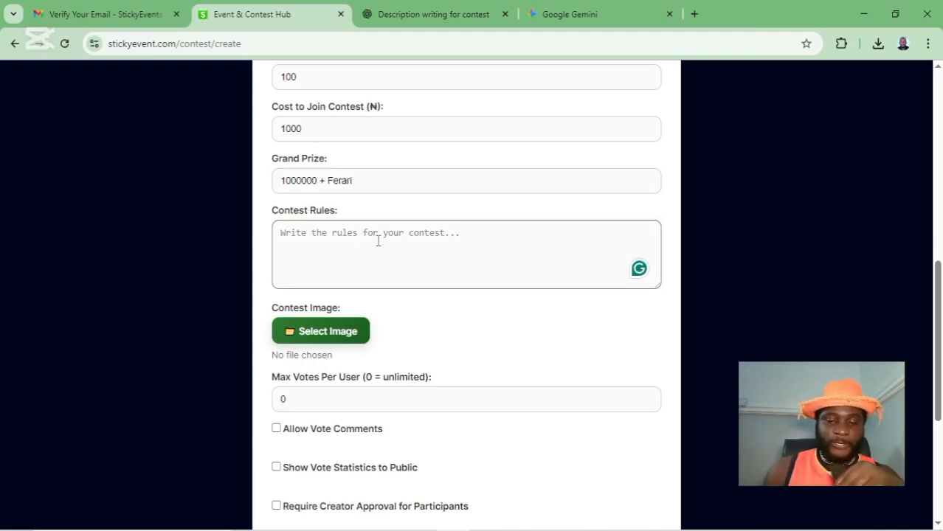
type("18 ")
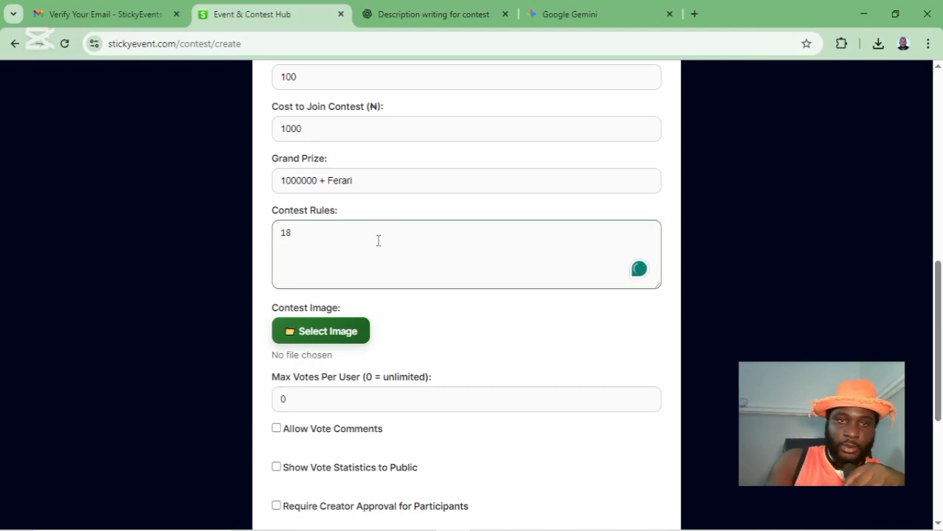
type("+")
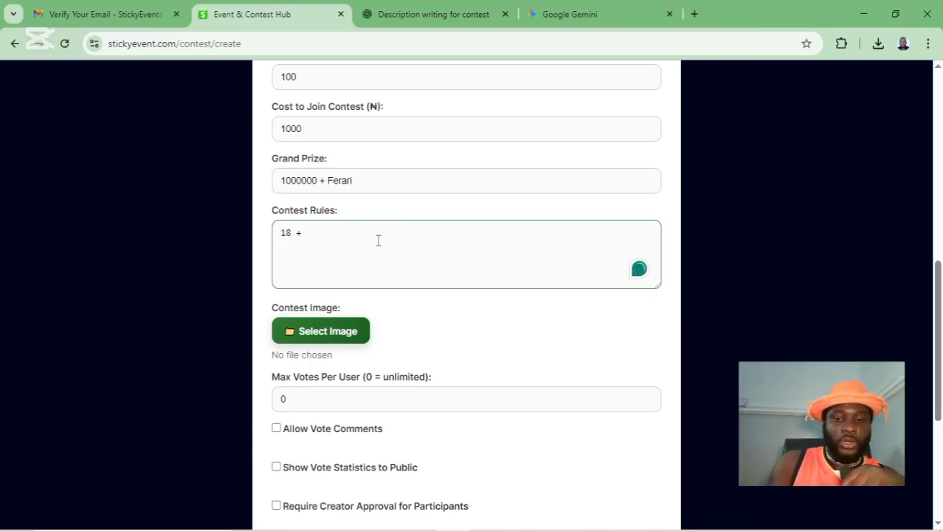
type(" onl")
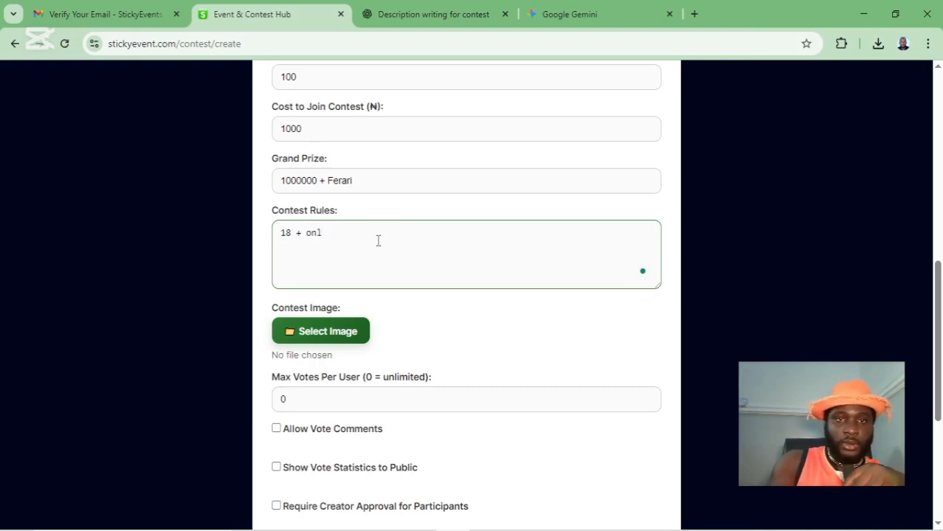
type("y")
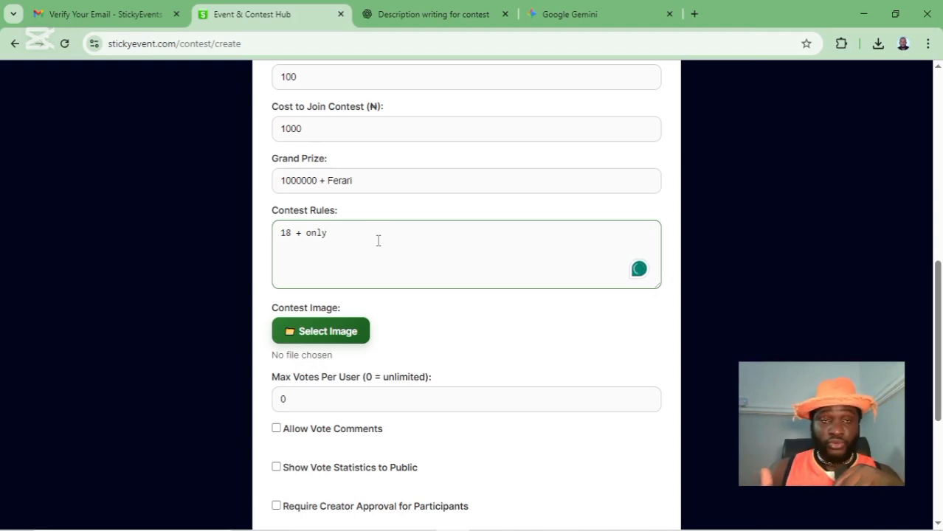
left_click(296, 233)
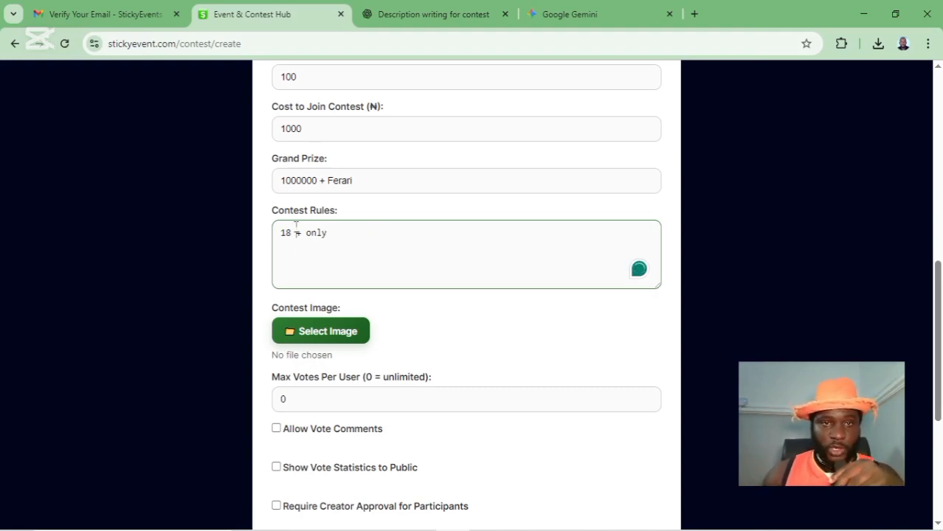
key("BackSpace")
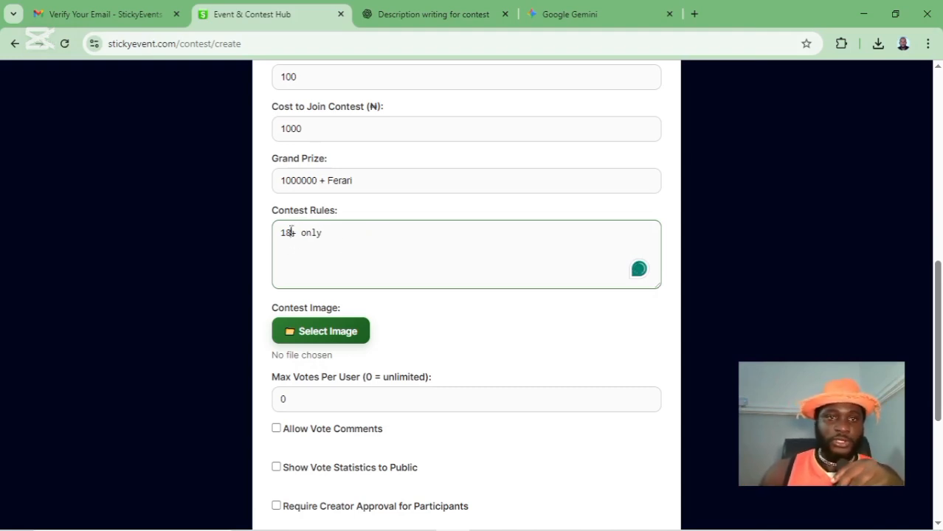
- Attach the Face of Nigeria Contest poster (the ChatGPT image in Downloads) as the contest image
left_click(325, 336)
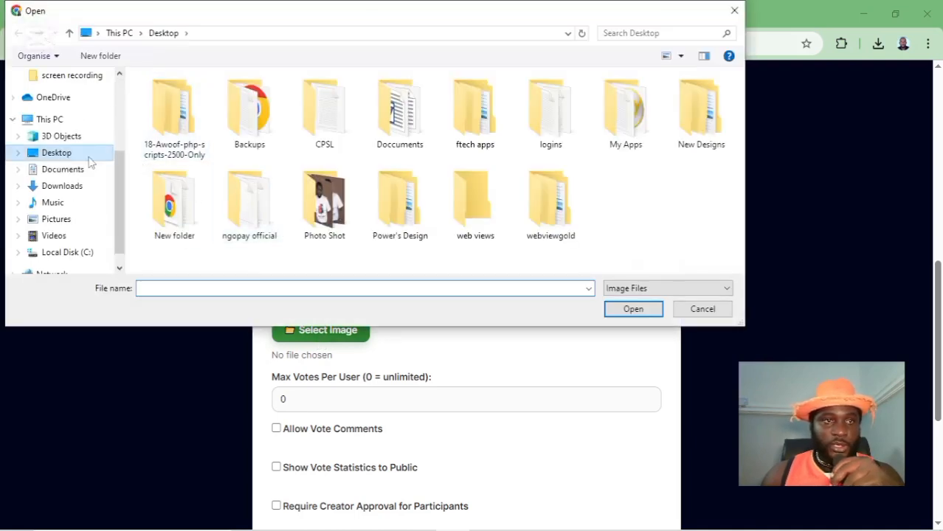
left_click(65, 188)
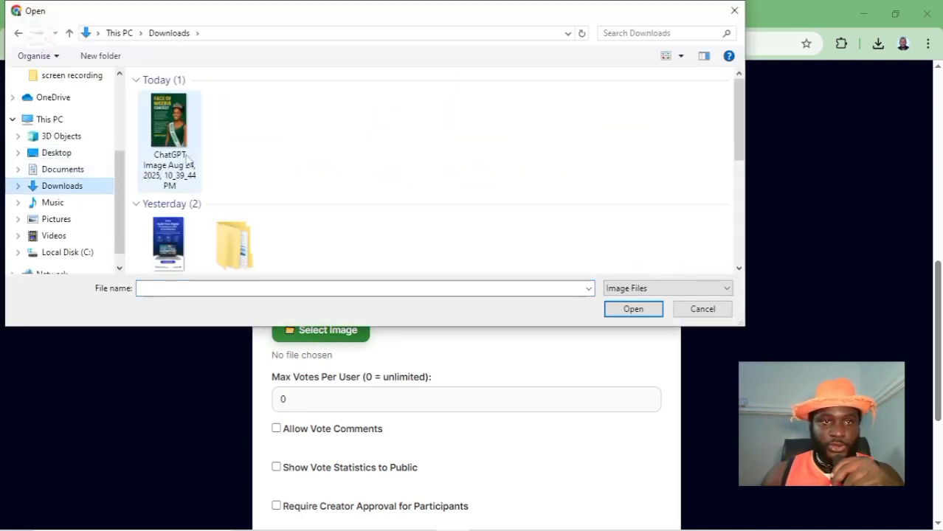
left_click(184, 148)
left_click(633, 309)
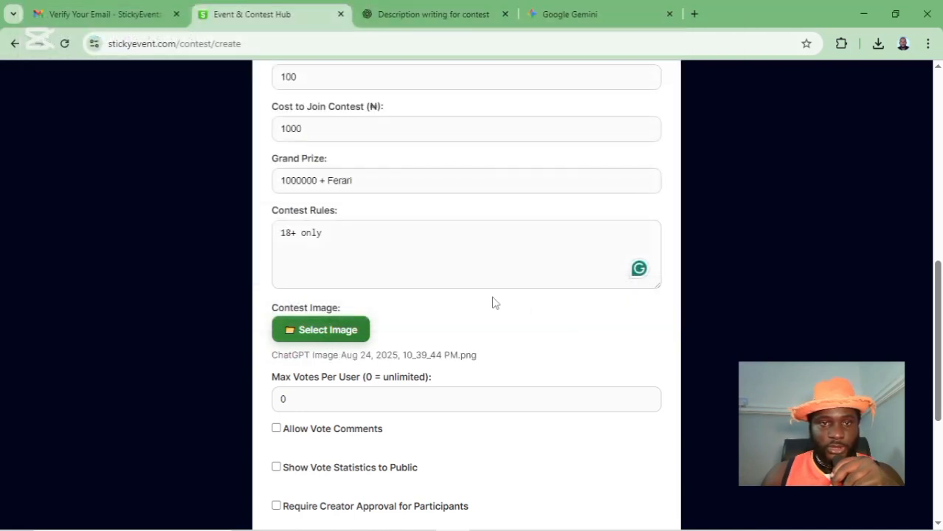
scroll(458, 310, "down", 3)
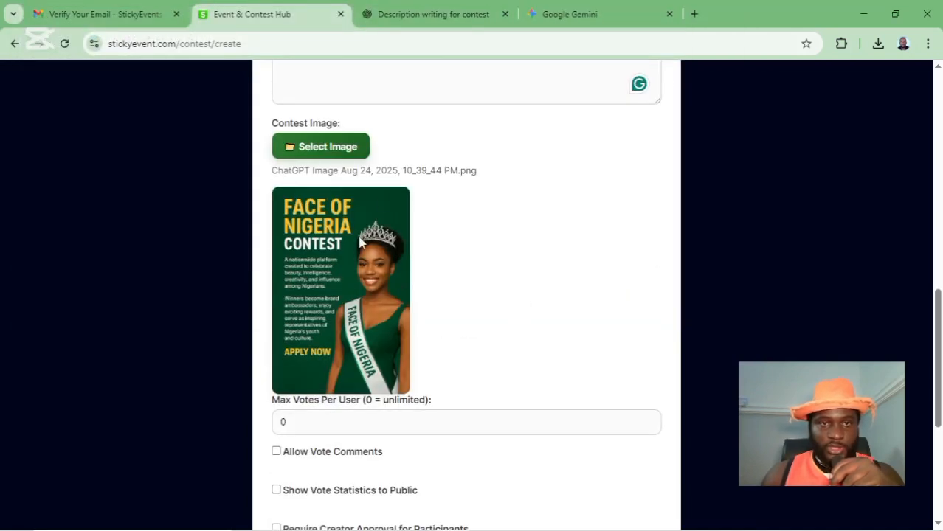
- Leave Allow Vote Comments unticked, tick Require Creator Approval for Participants and Enable Multi-Stage Elimination
scroll(477, 290, "down", 3)
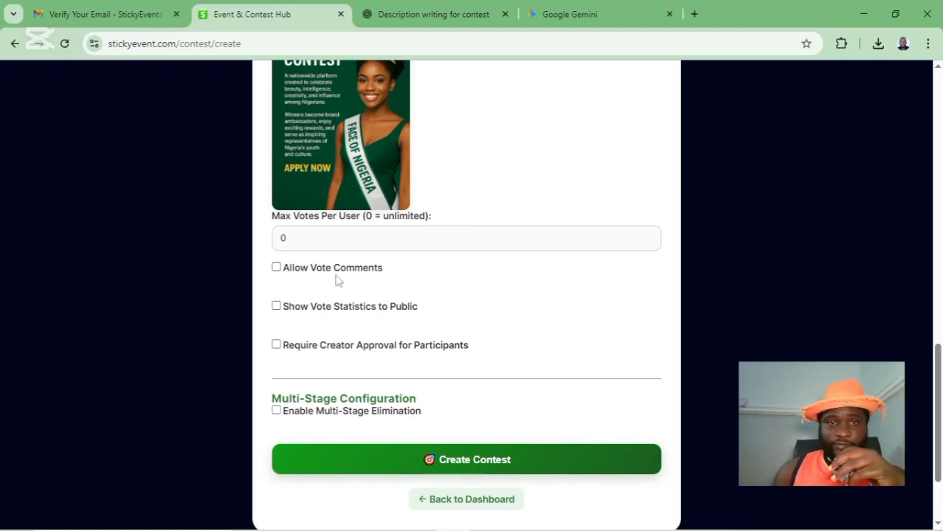
left_click(278, 270)
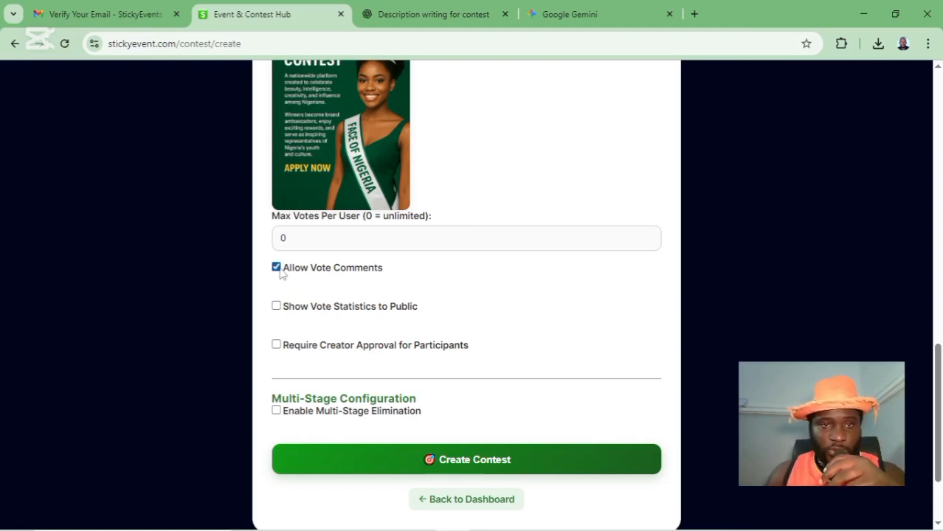
left_click(279, 269)
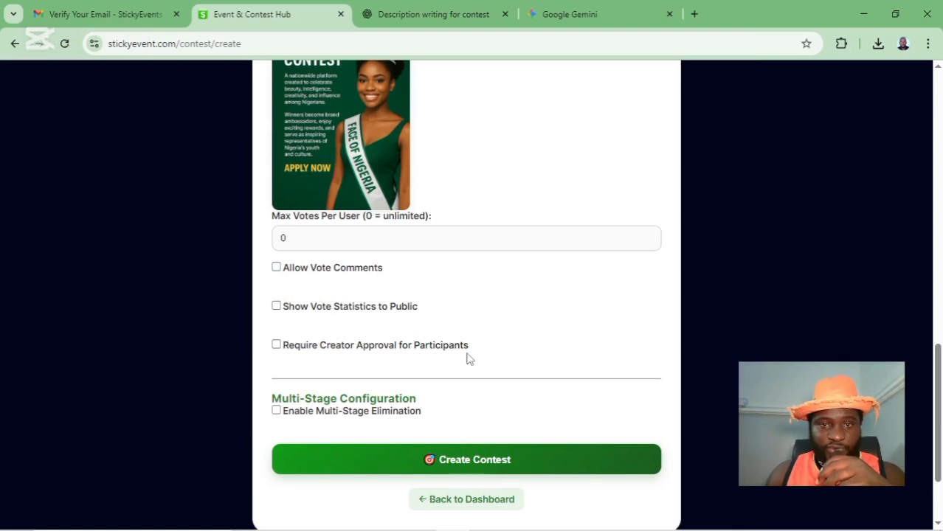
scroll(467, 354, "down", 2)
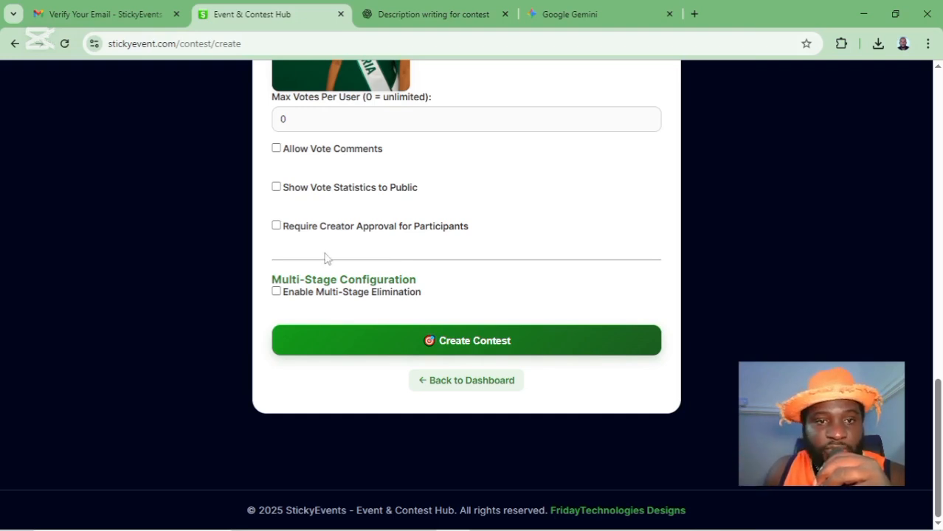
left_click(277, 226)
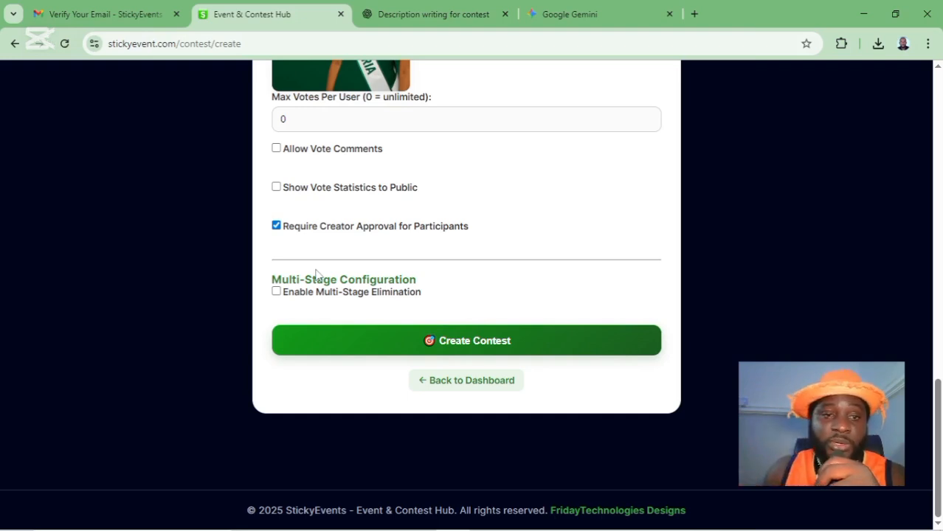
left_click(276, 293)
scroll(602, 248, "down", 2)
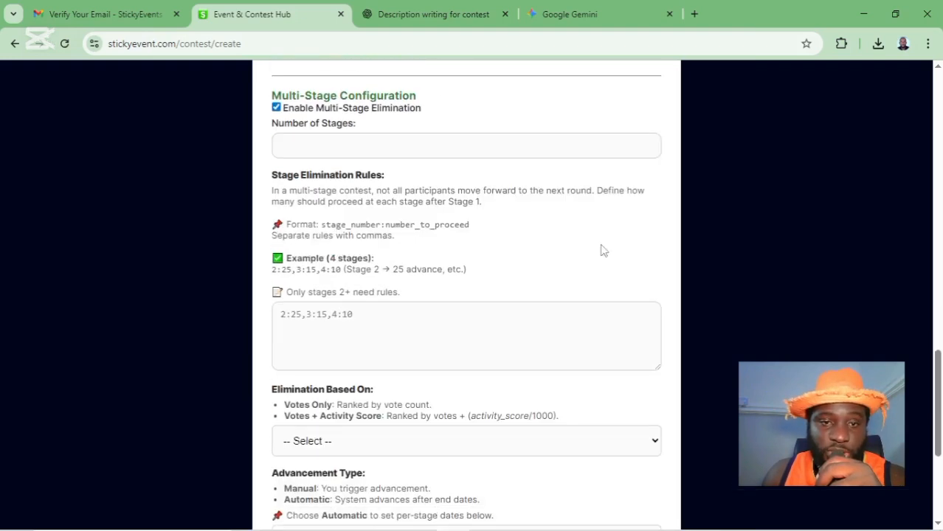
- Set Number of Stages to 5 in the multi-stage elimination settings
left_click(293, 145)
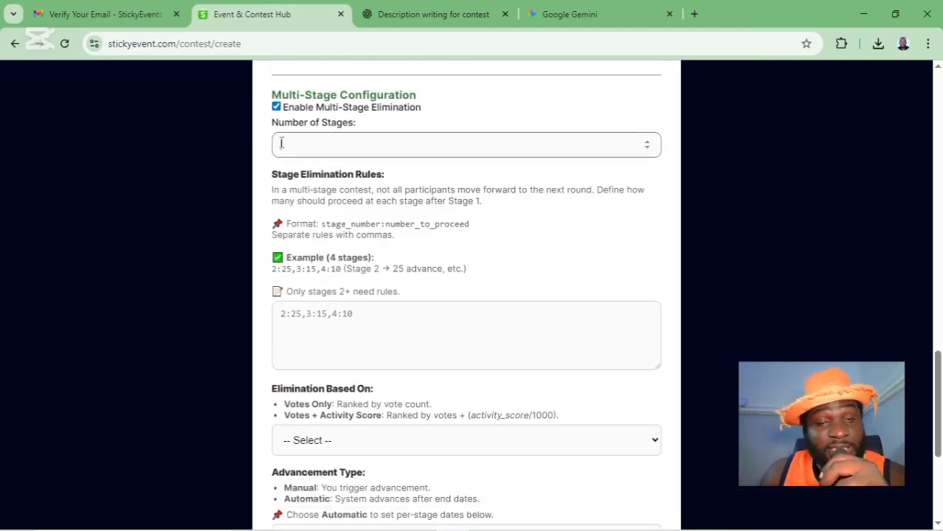
left_click(649, 143)
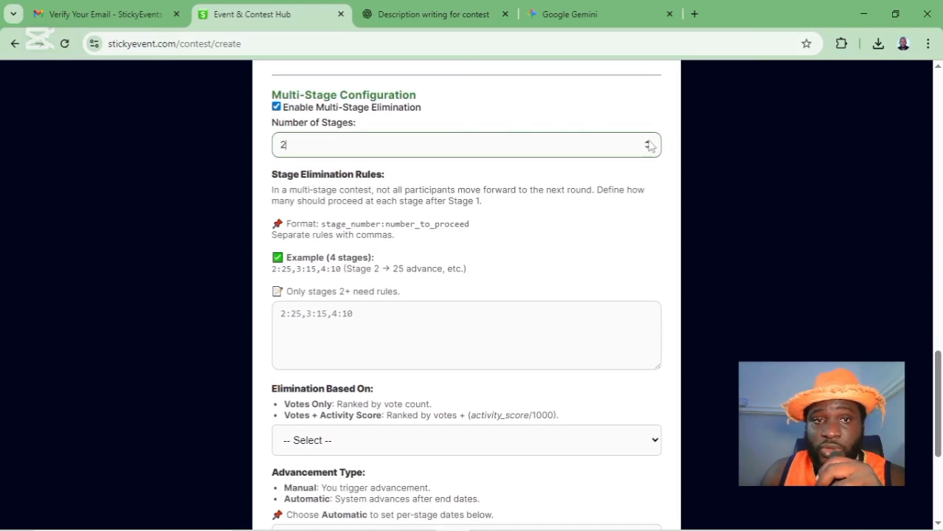
left_click(648, 143)
left_click(648, 142)
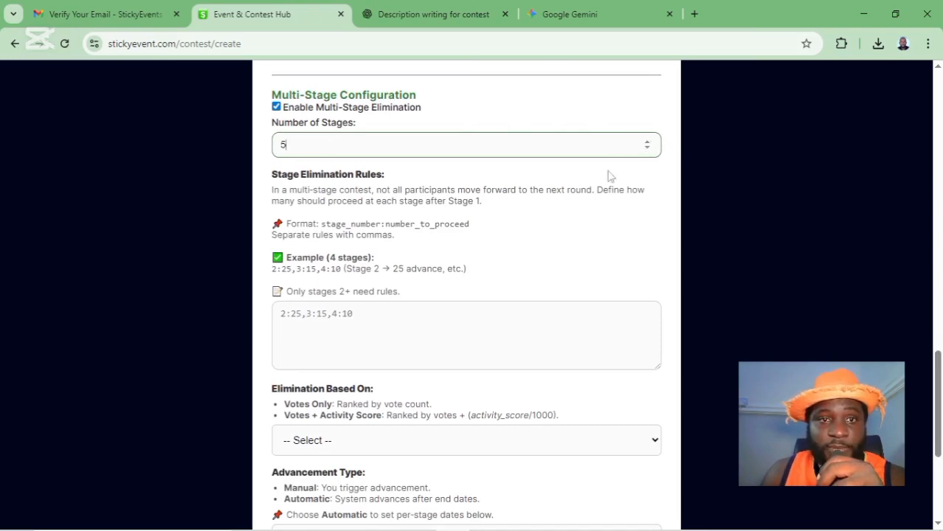
scroll(362, 212, "down", 3)
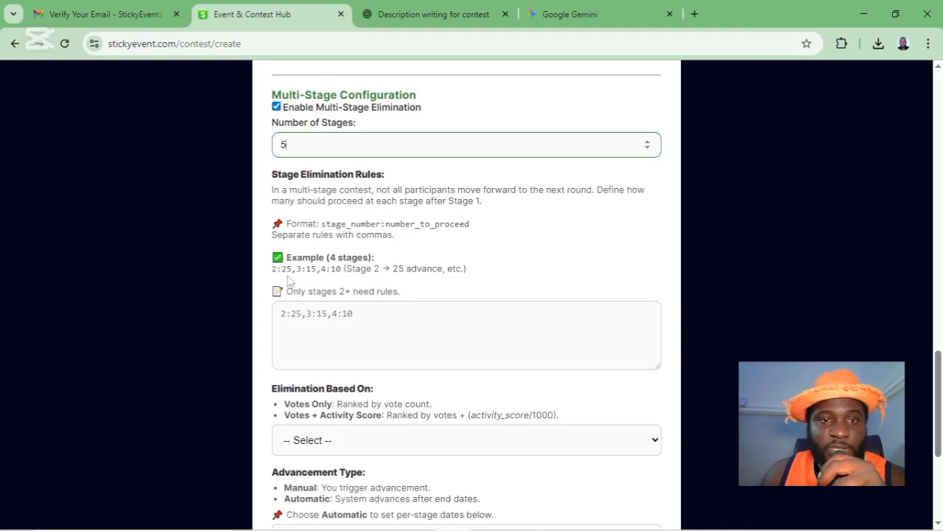
left_click_drag(329, 257, 371, 257)
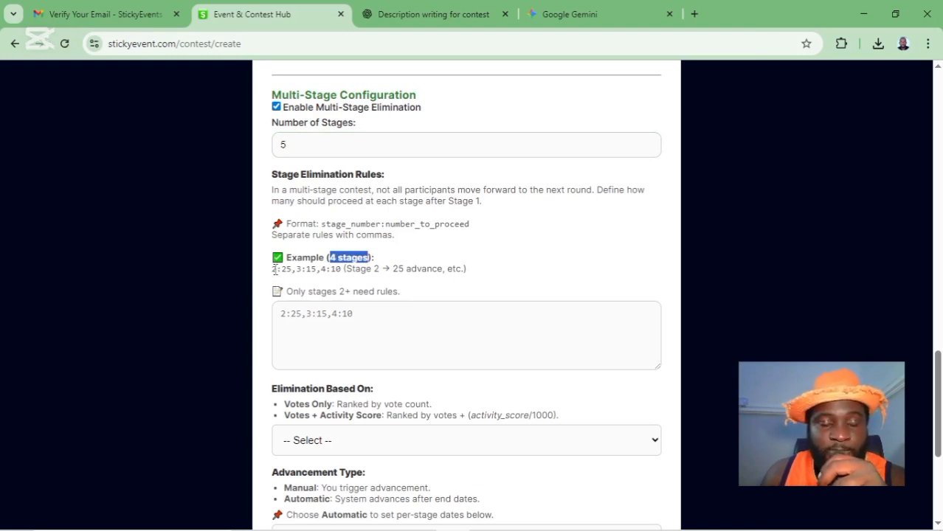
- Enter the stage elimination rules as 2:80,3:40,4:20,5:1
left_click(304, 323)
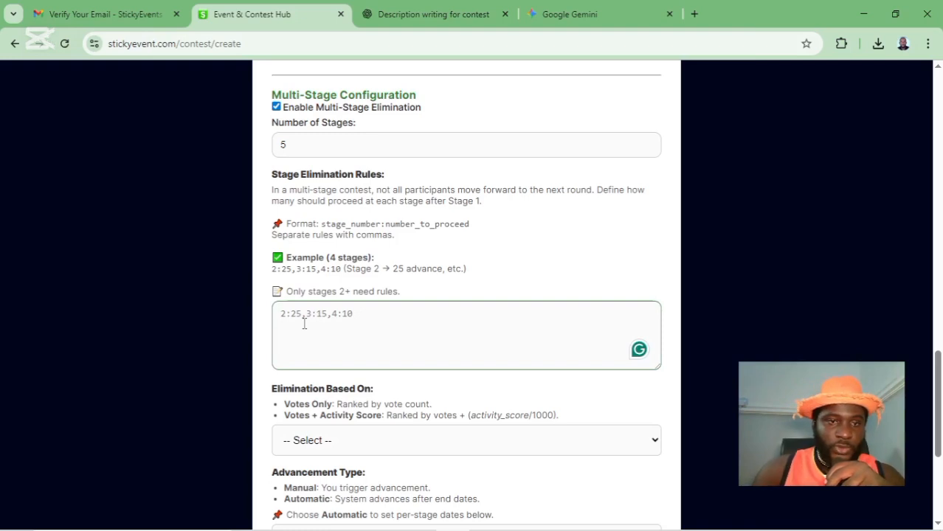
type("2")
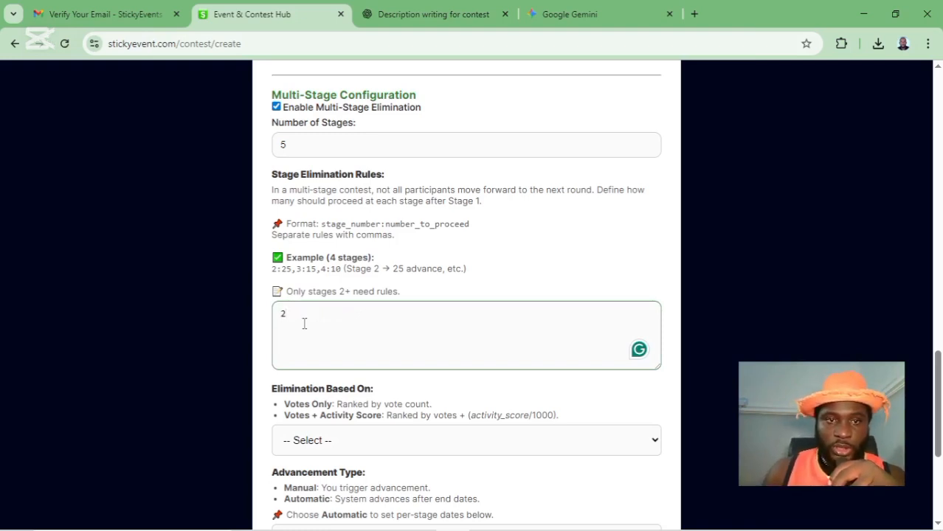
type(":")
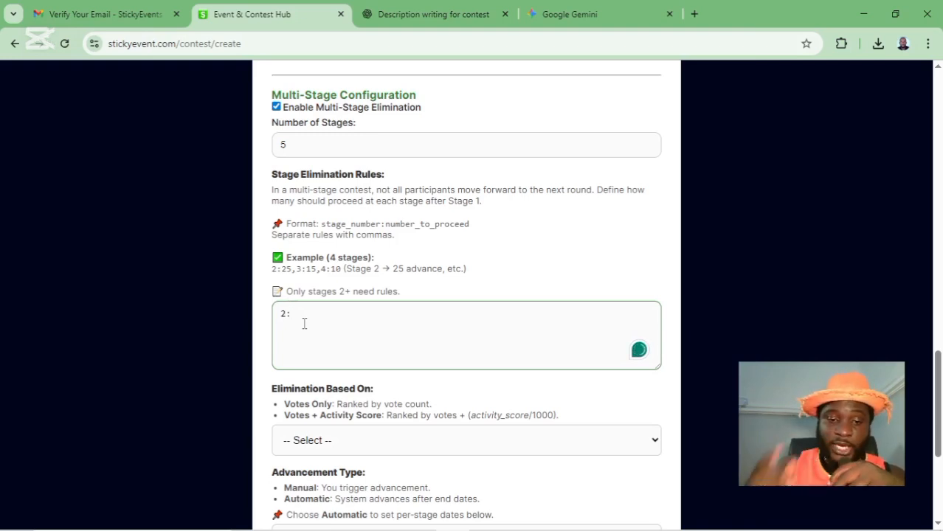
type("80")
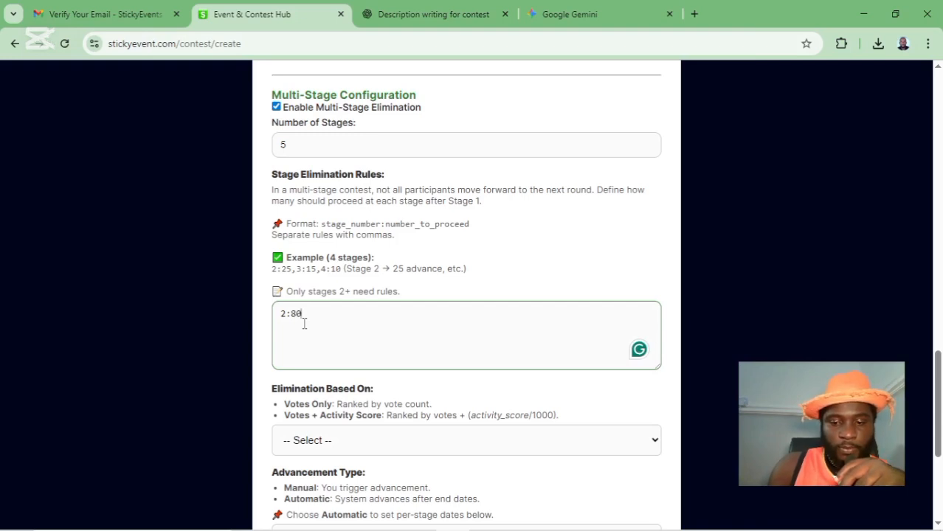
type(",")
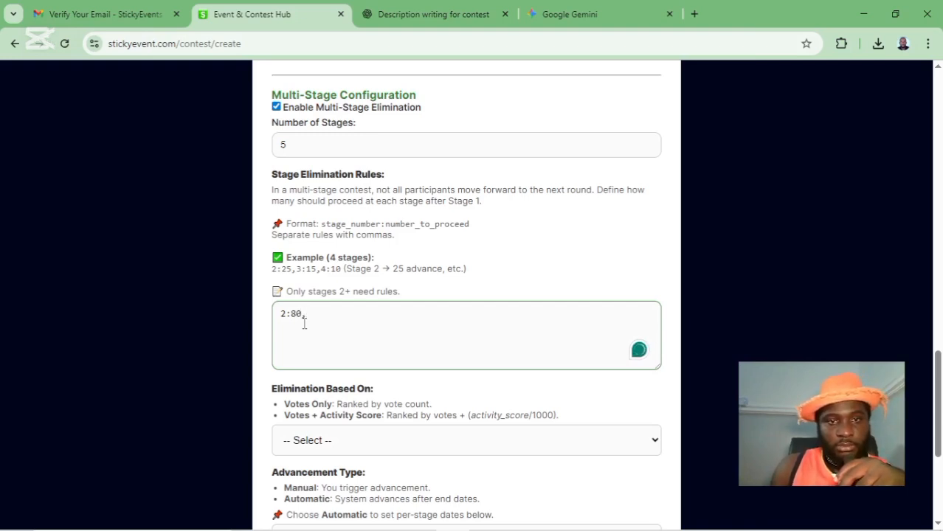
type("3")
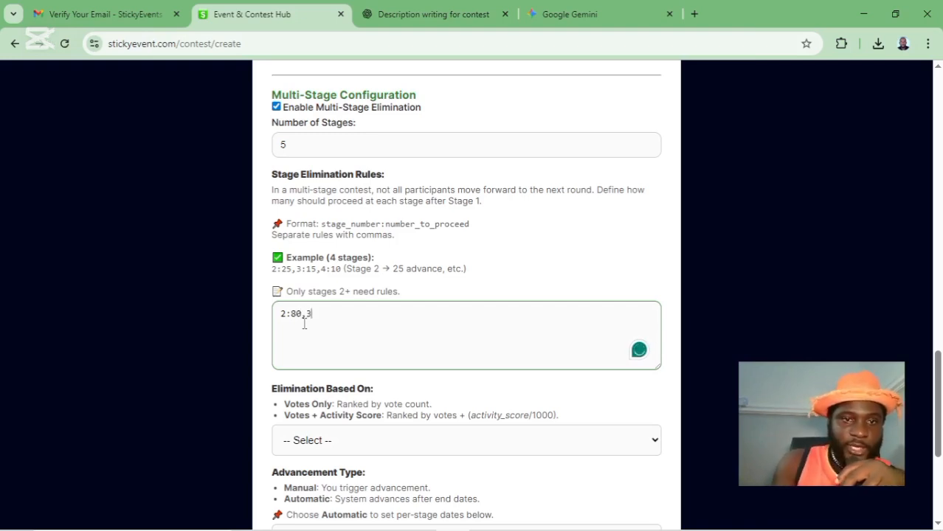
type(":")
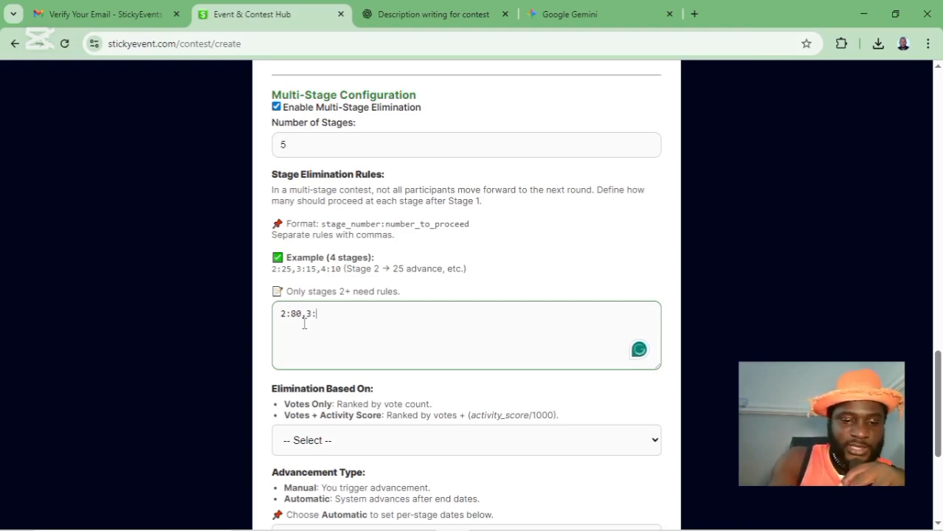
type("40")
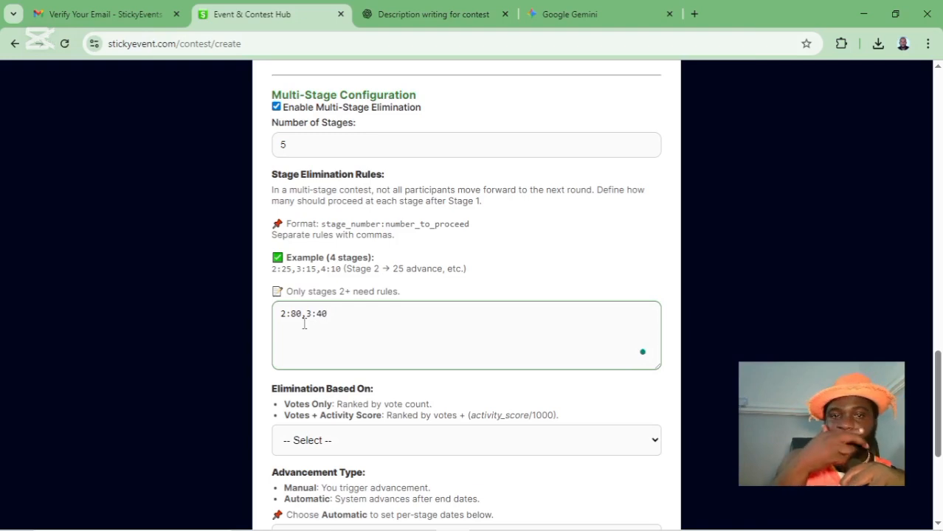
type(",")
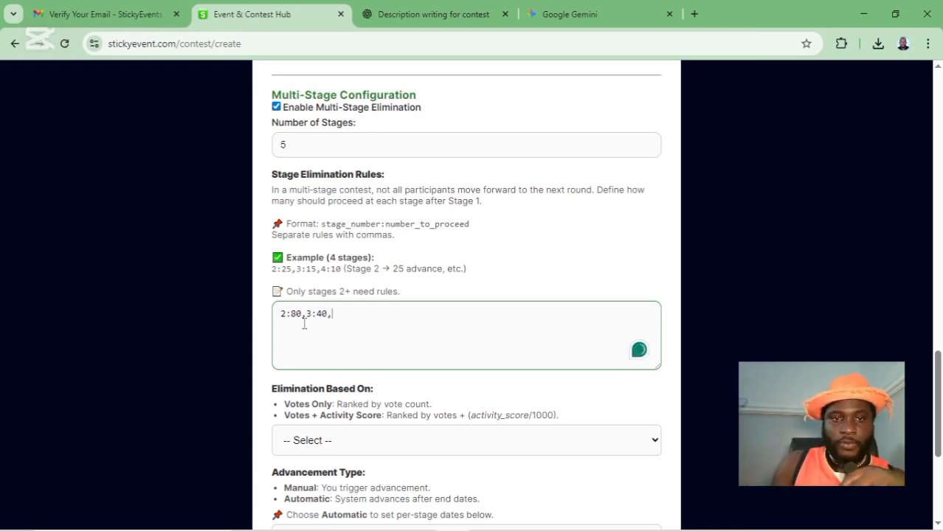
type("4")
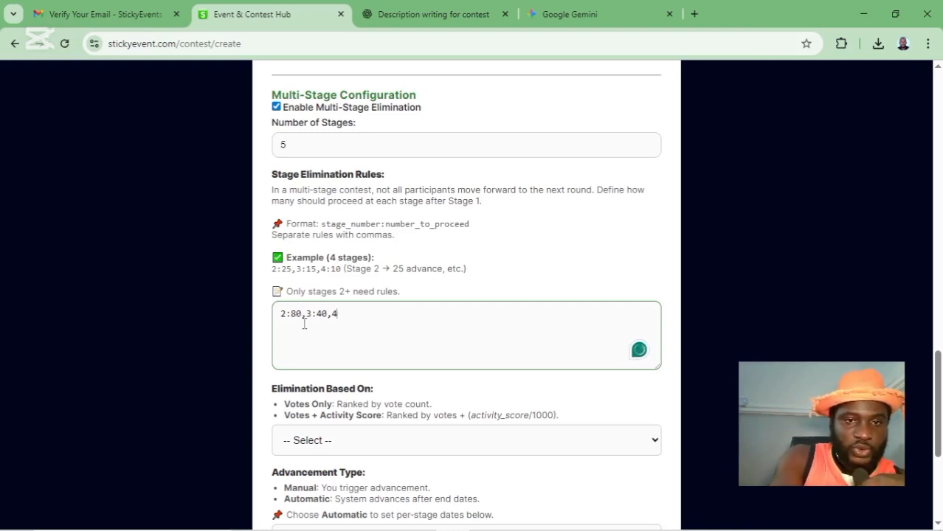
type("20")
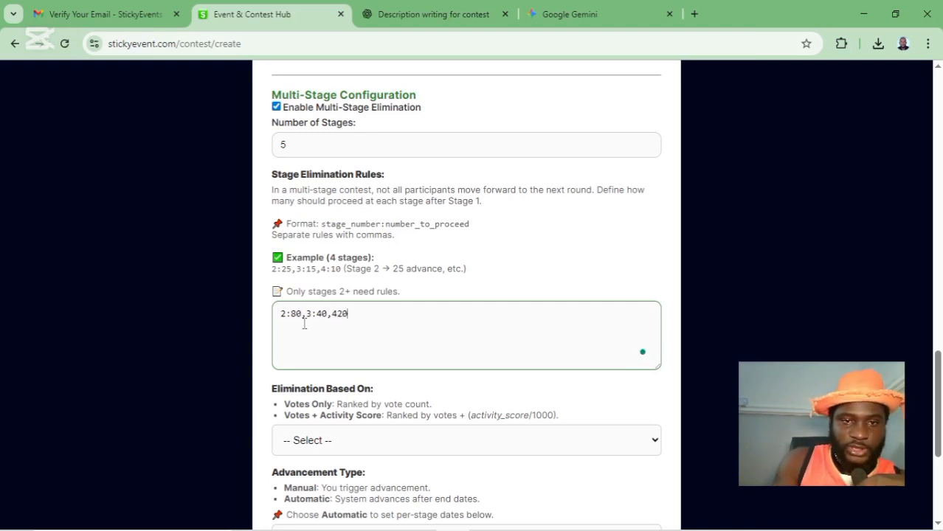
key("BackSpace")
key("BackSpace")
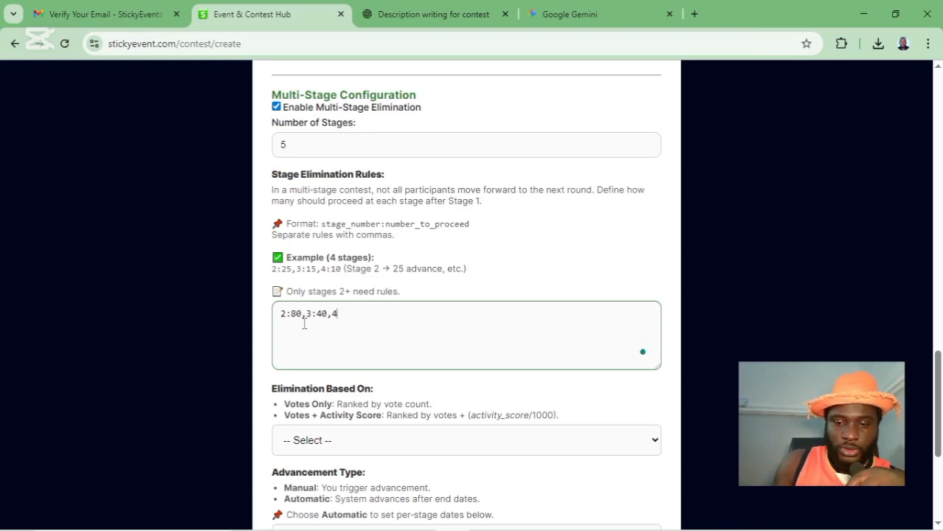
type(":2")
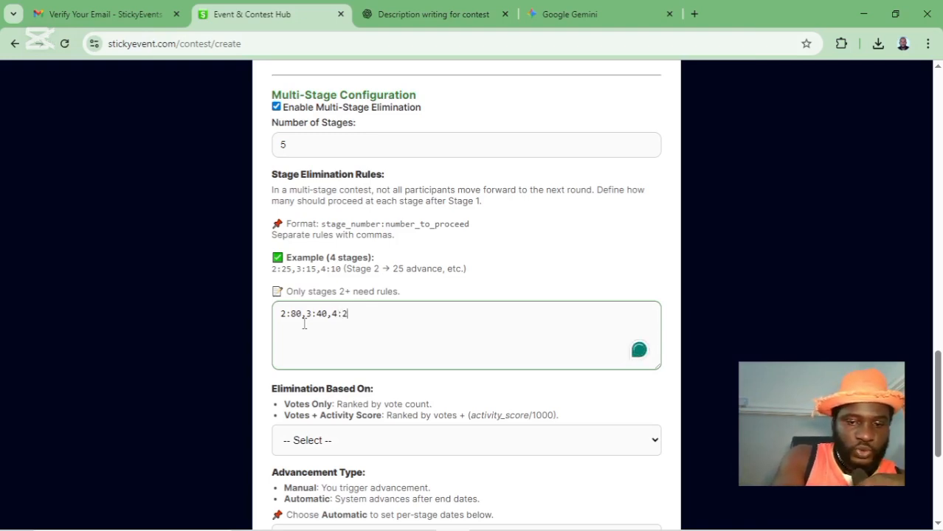
type("0,5")
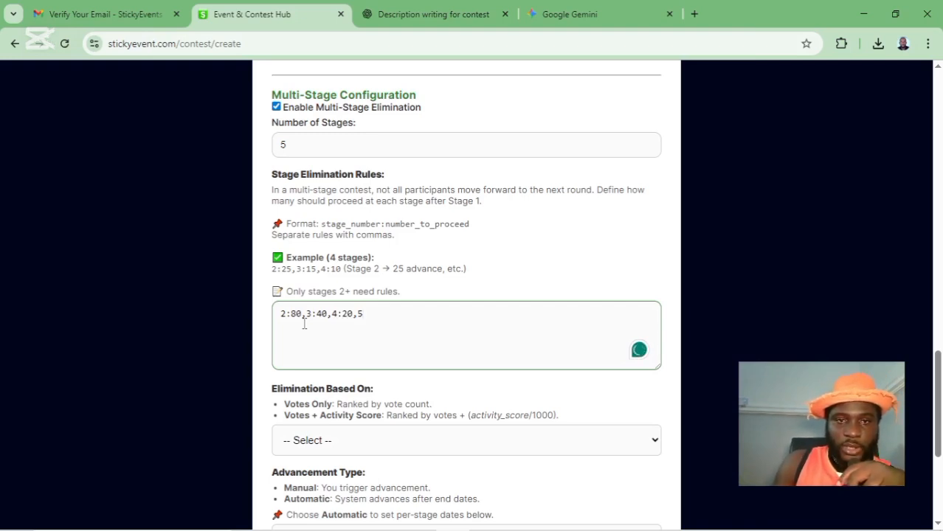
type(":")
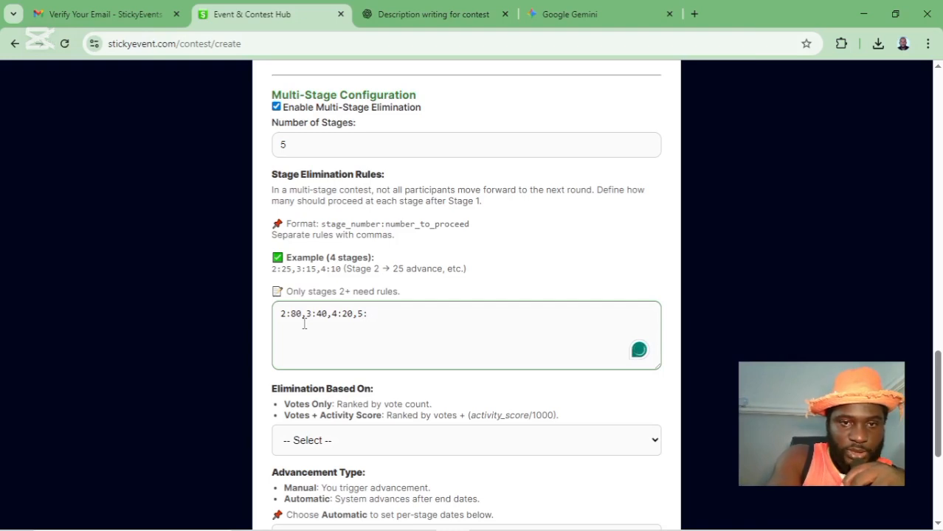
type("1")
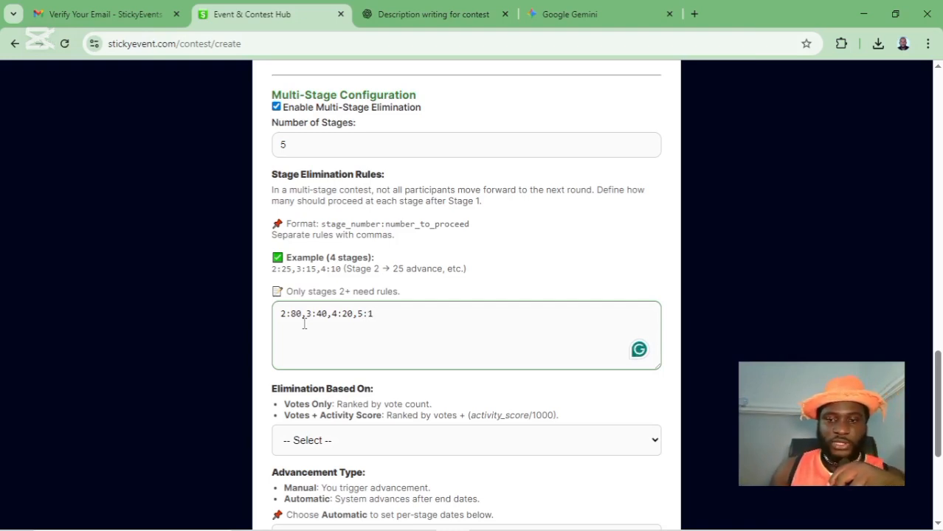
- Correct the elimination rules to 2:60,3:20,4:10,5:1
key("Left")
key("Left")
key("Left")
key("Left")
key("Left")
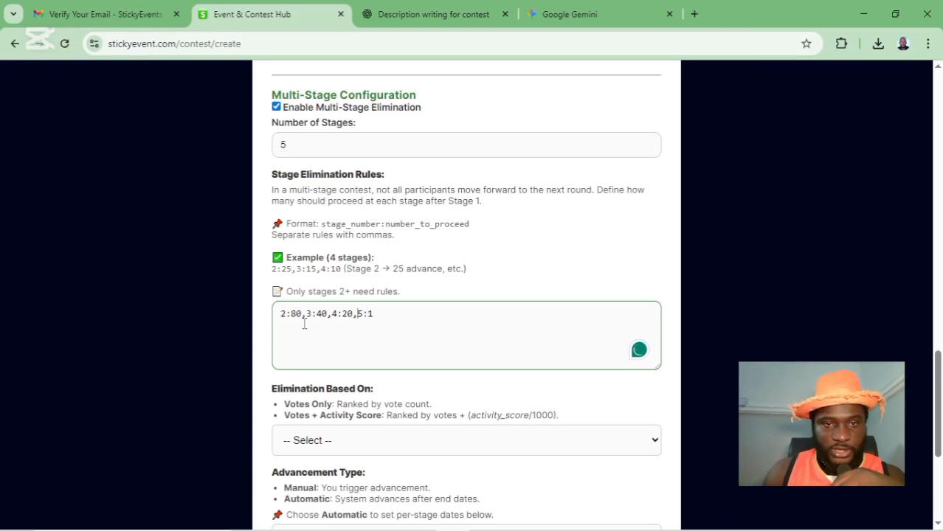
key("BackSpace")
type("1")
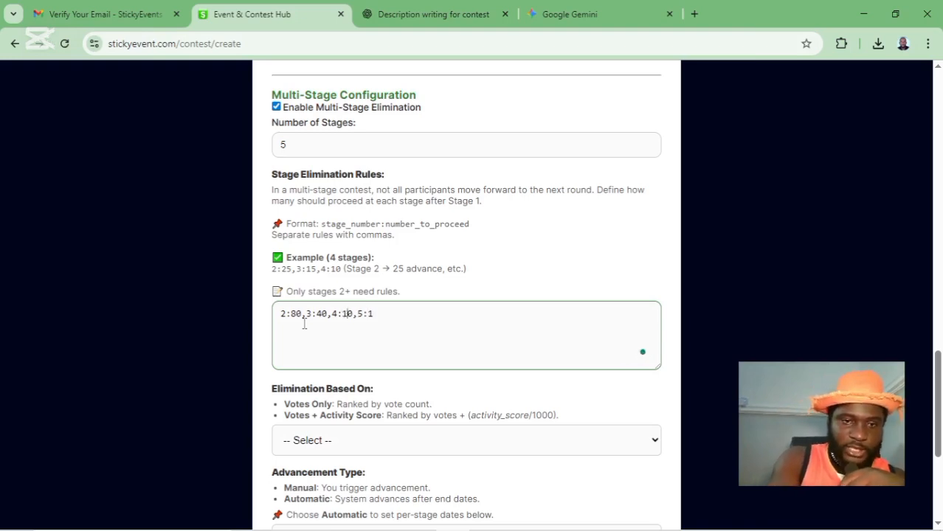
key("Left")
key("Left")
key("Left")
key("Left")
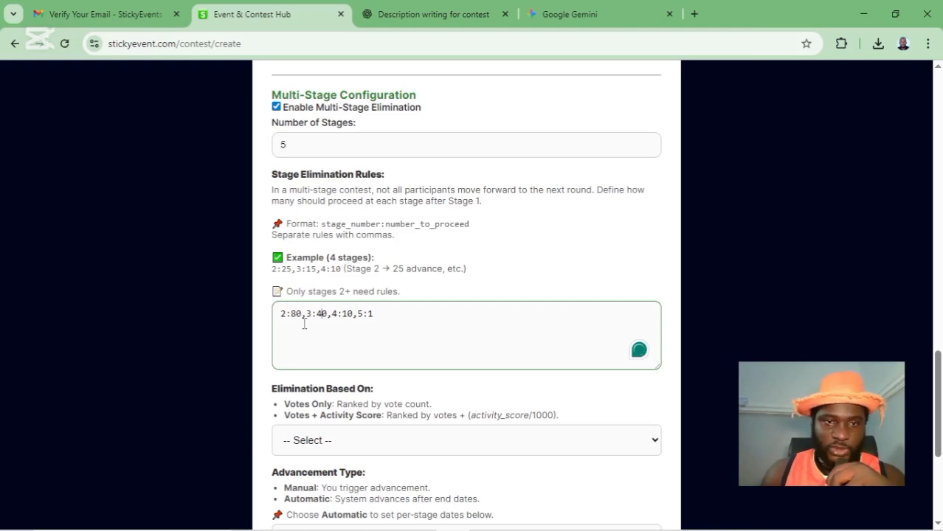
key("BackSpace")
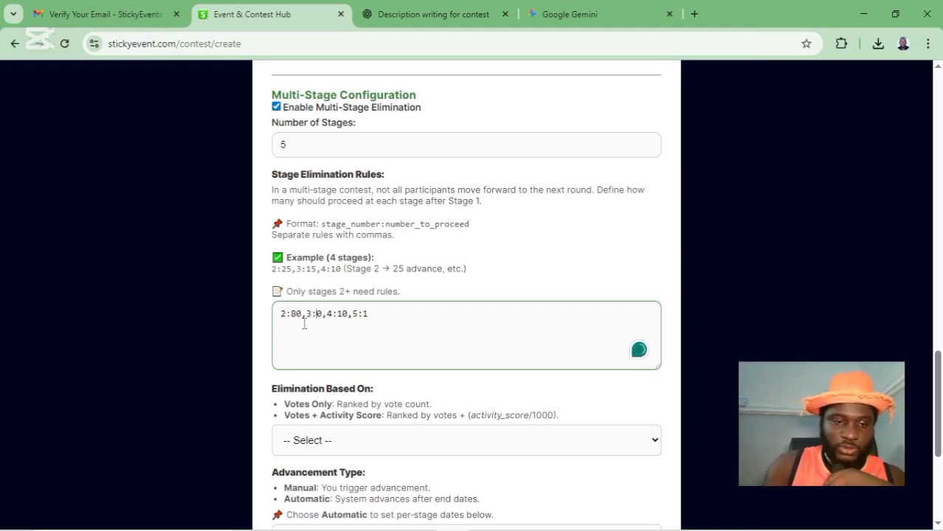
type("2")
key("Left")
key("Left")
key("Left")
key("Left")
key("Left")
key("Left")
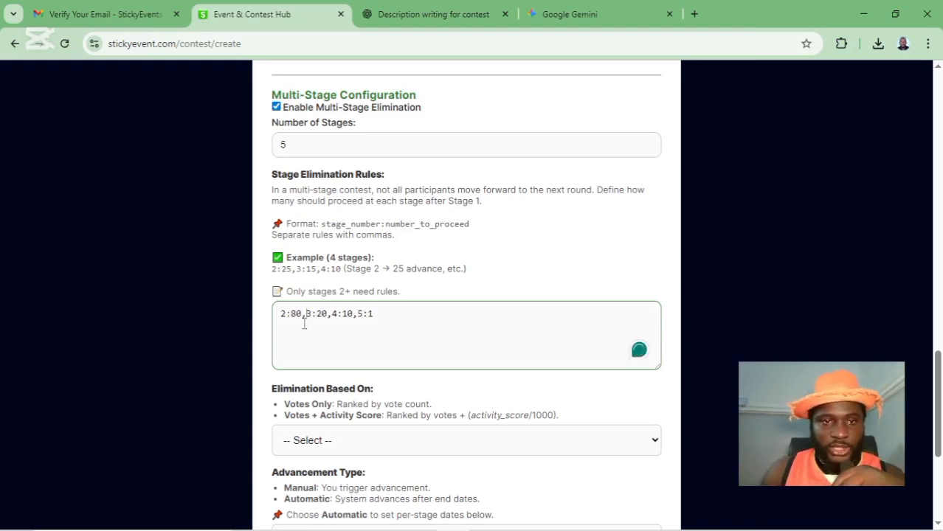
key("Right")
key("BackSpace")
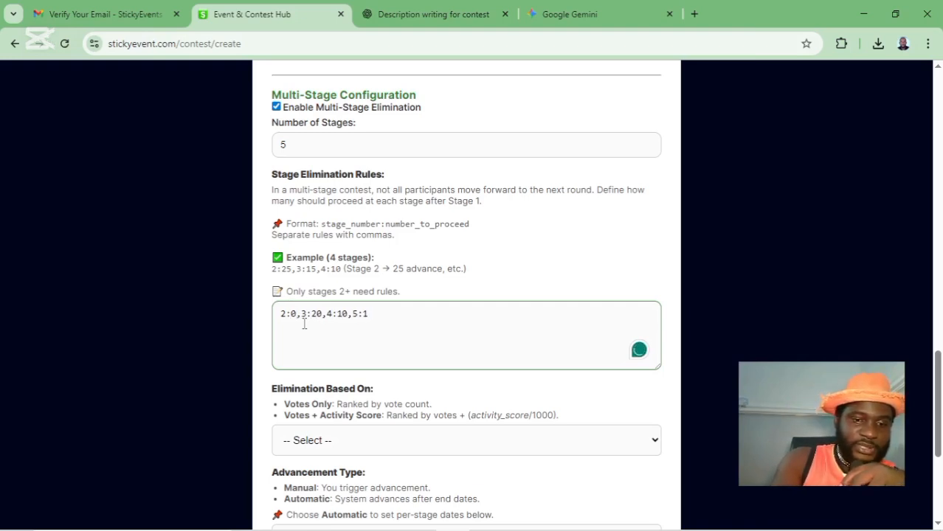
type("6")
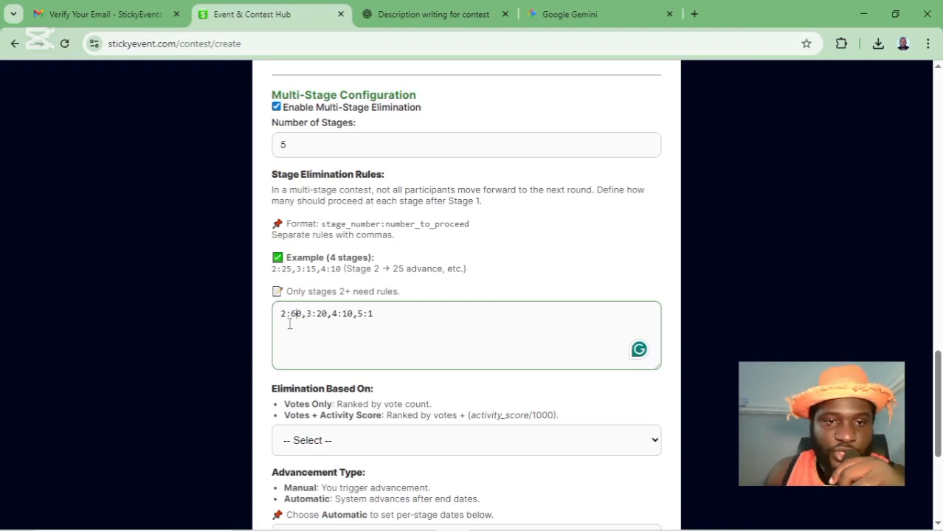
left_click(281, 315)
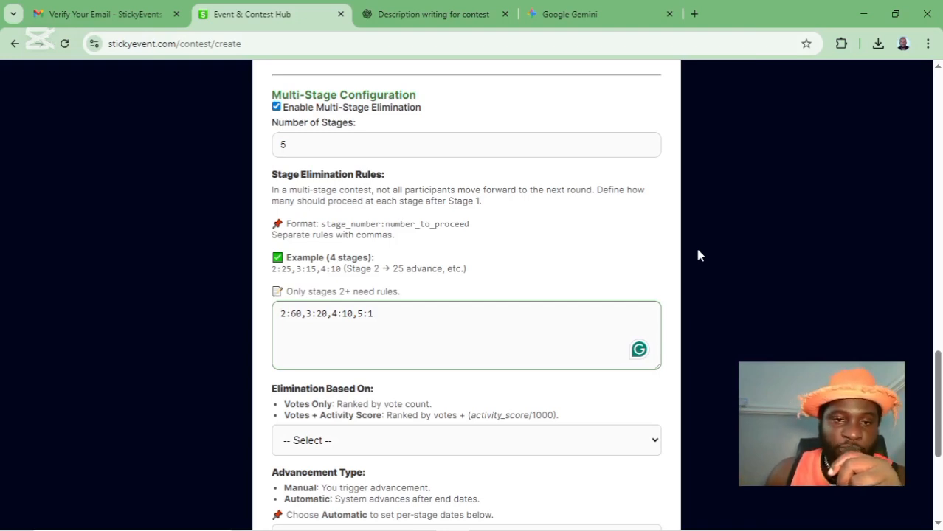
left_click(372, 313)
left_click_drag(367, 313, 375, 311)
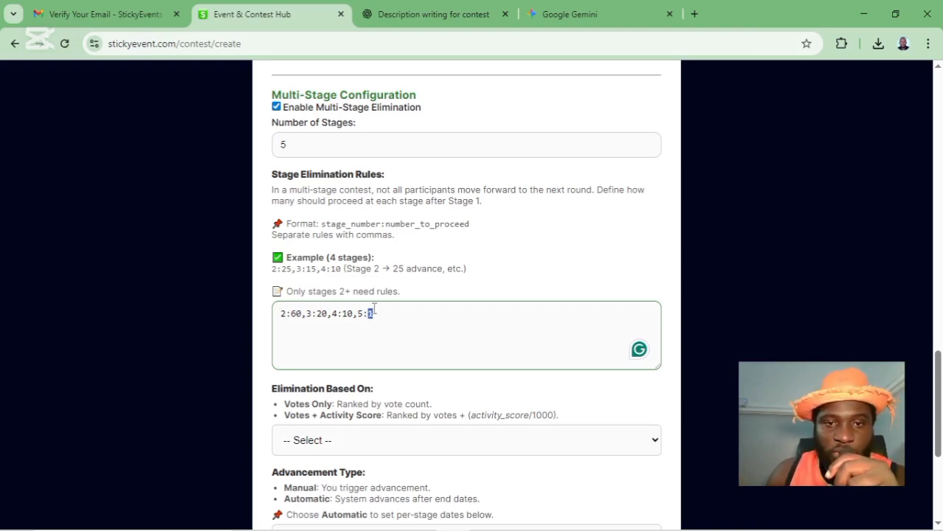
left_click_drag(355, 315, 376, 315)
left_click(376, 316)
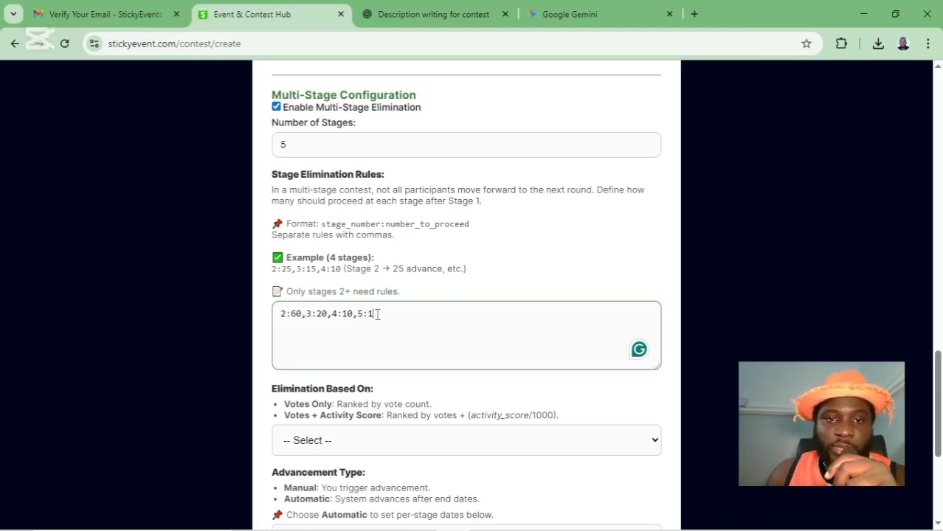
left_click(417, 296)
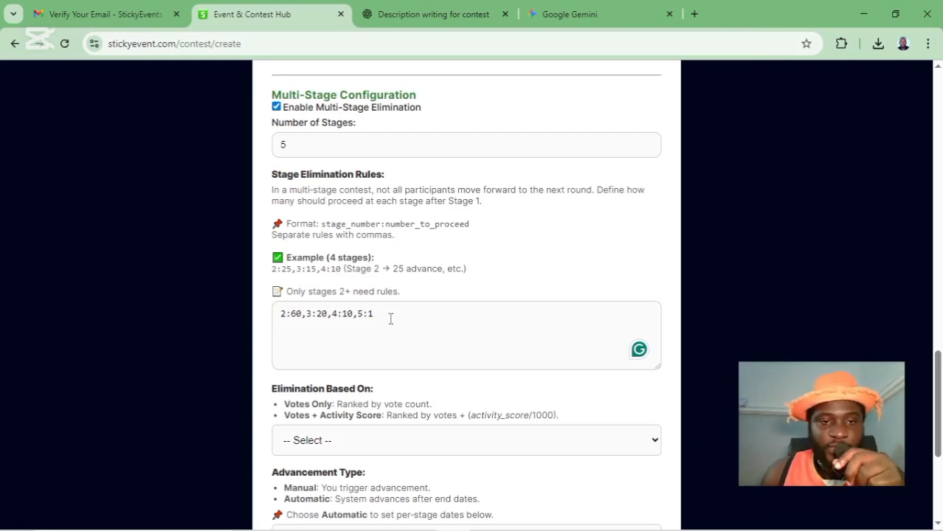
- Base elimination on Votes Only and set the advancement type to Manual
scroll(358, 358, "down", 3)
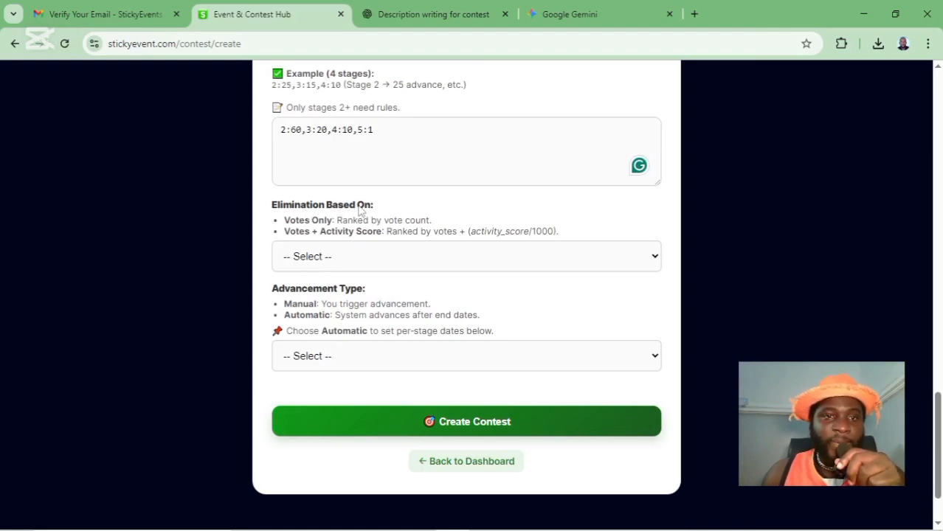
left_click(329, 260)
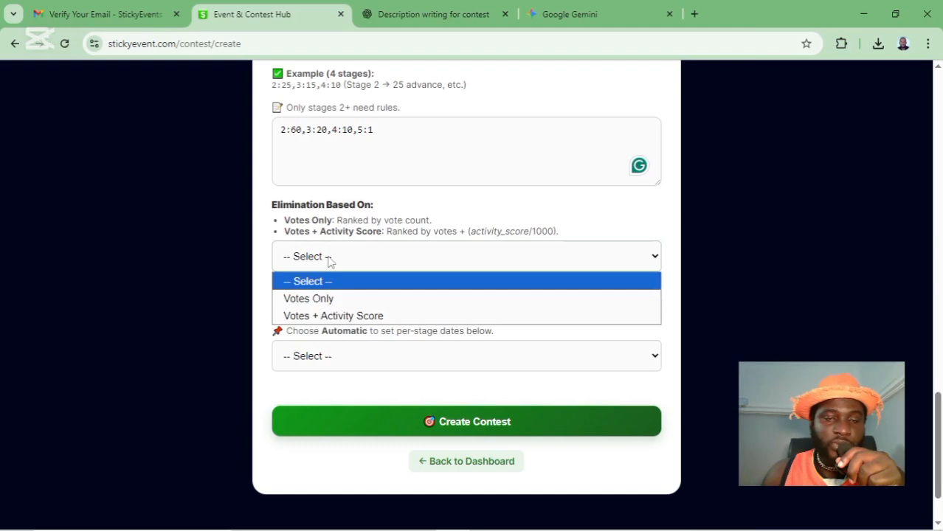
left_click(331, 301)
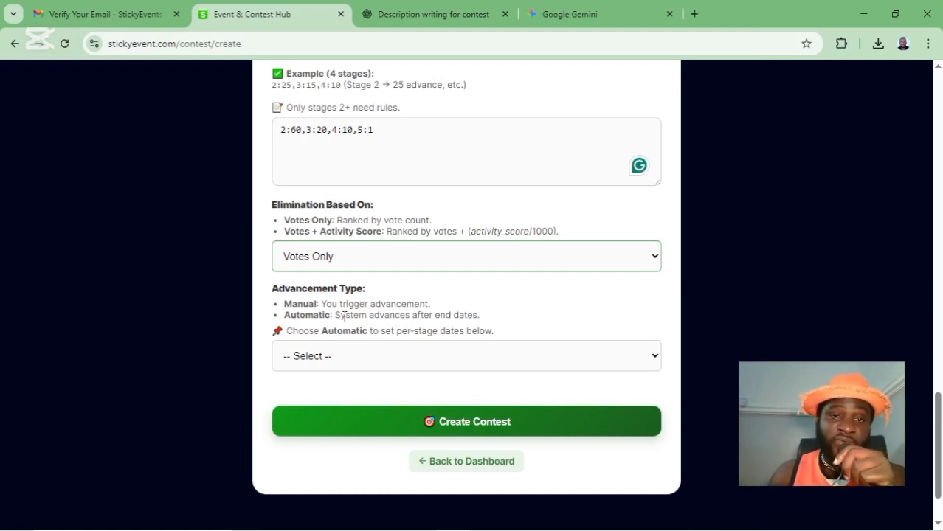
left_click(338, 364)
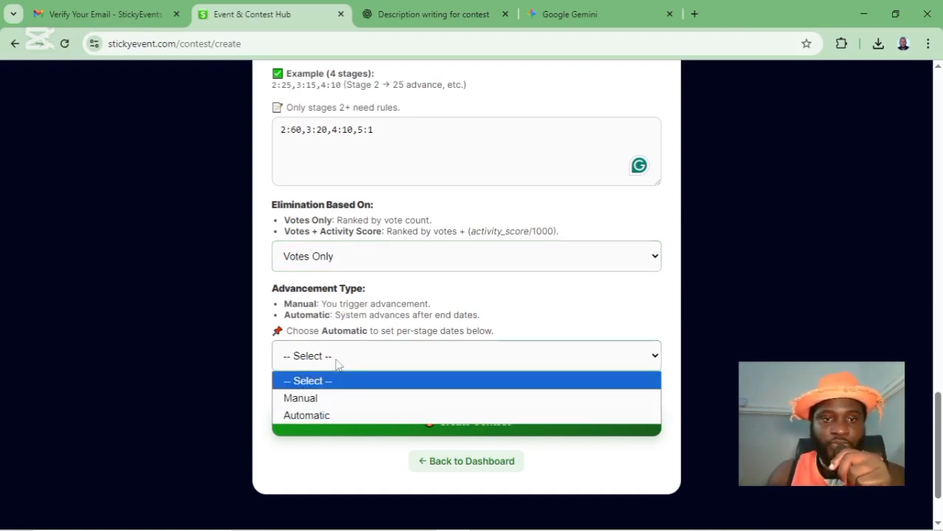
left_click(333, 403)
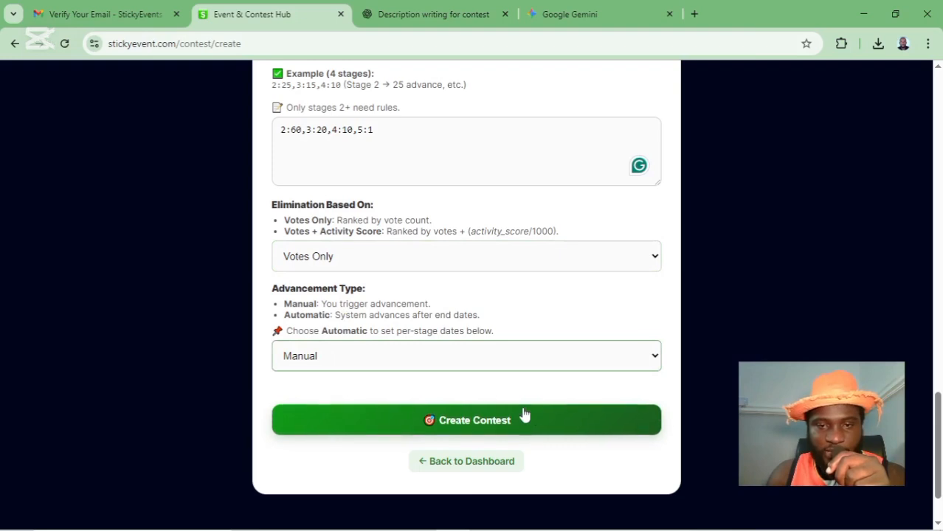
scroll(522, 416, "down", 2)
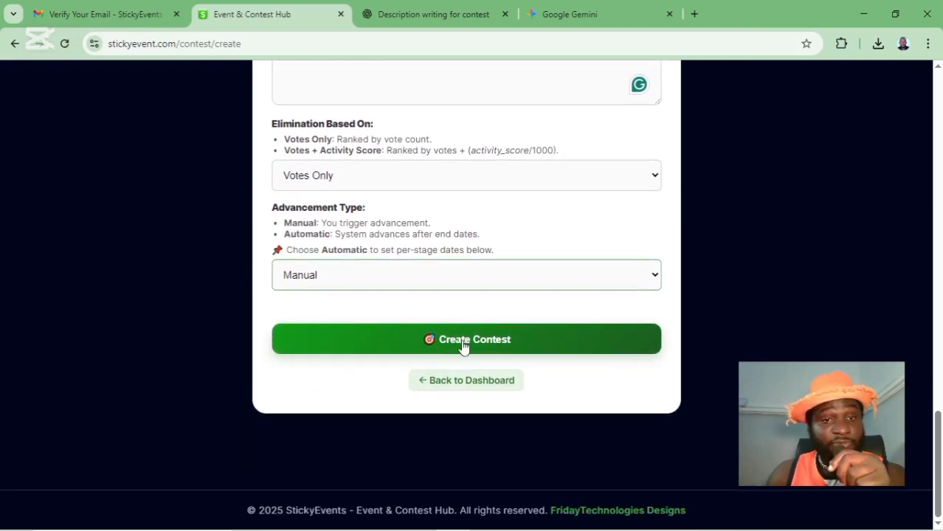
- Try Automatic stage advancement and review the Multi-Stage settings
left_click(316, 279)
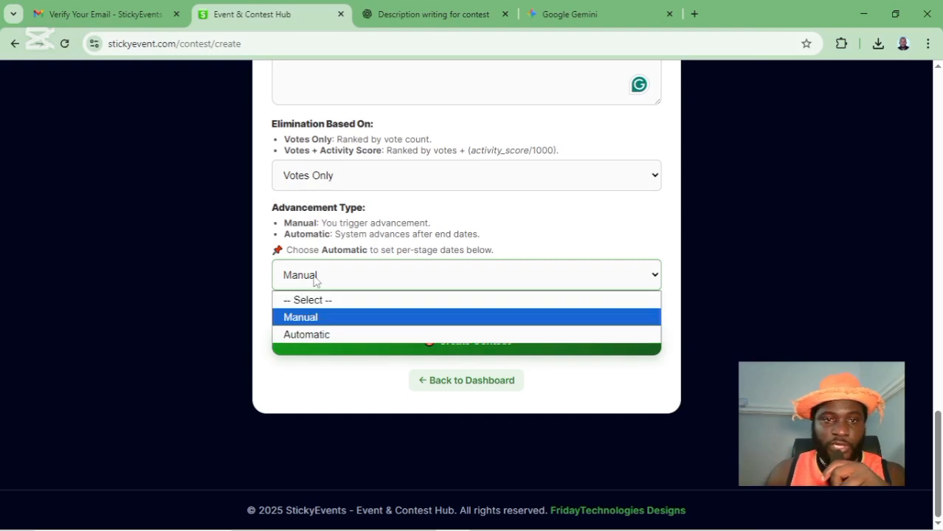
left_click(316, 336)
scroll(591, 338, "down", 3)
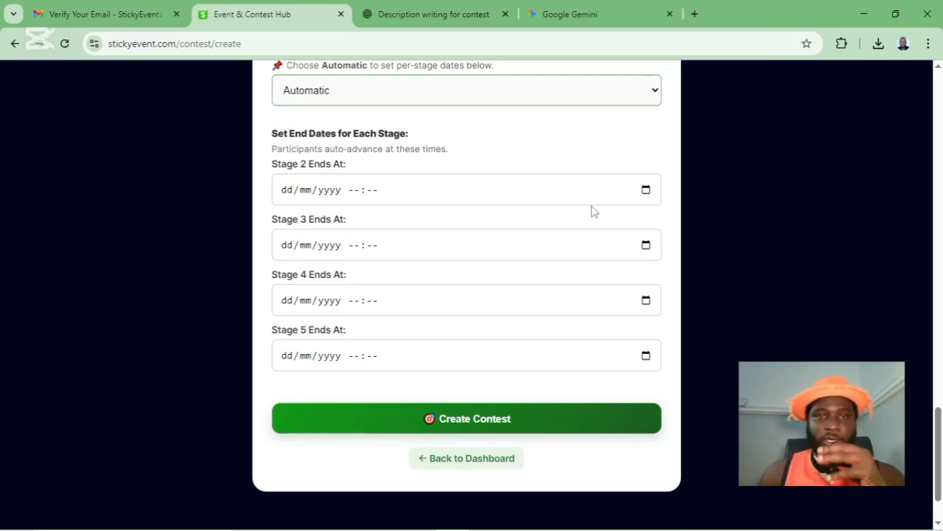
scroll(594, 212, "up", 8)
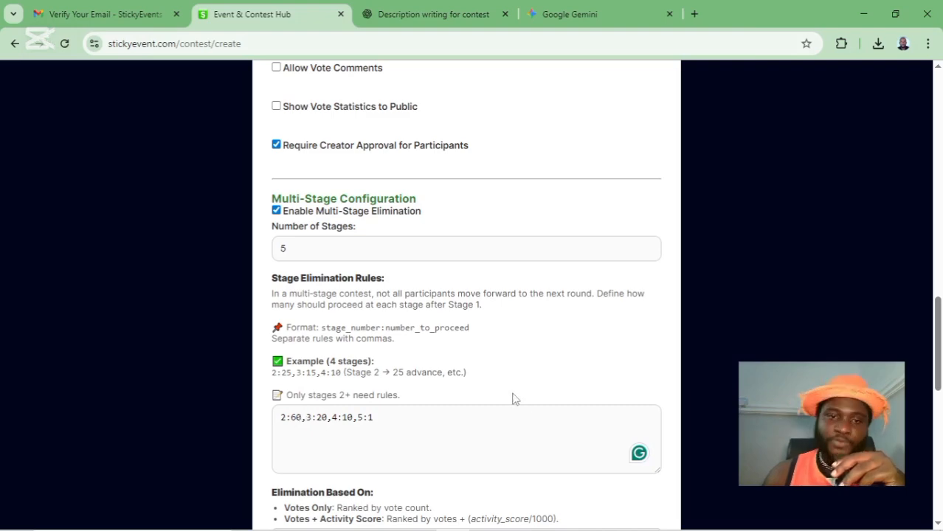
scroll(517, 398, "down", 5)
scroll(491, 338, "down", 3)
scroll(491, 337, "up", 3)
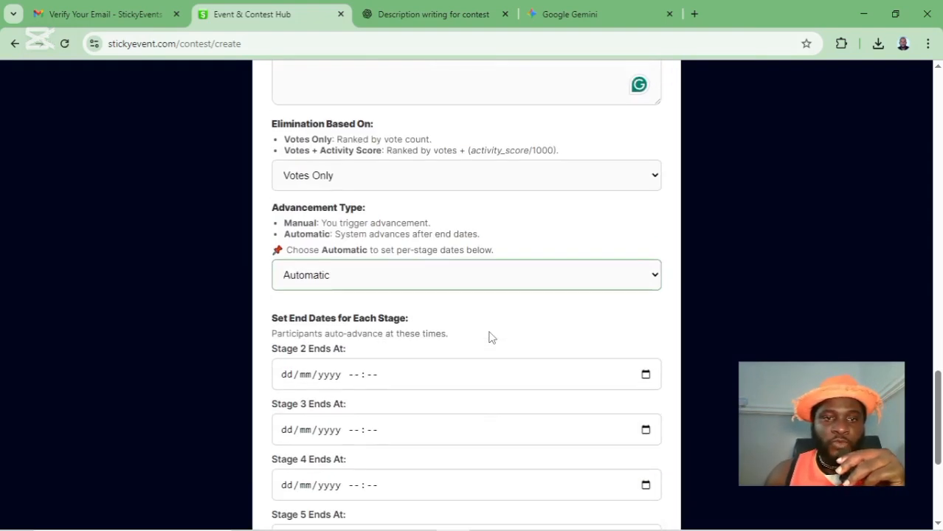
- Switch advancement back to Manual and create the Face of Nigeria contest
left_click(362, 281)
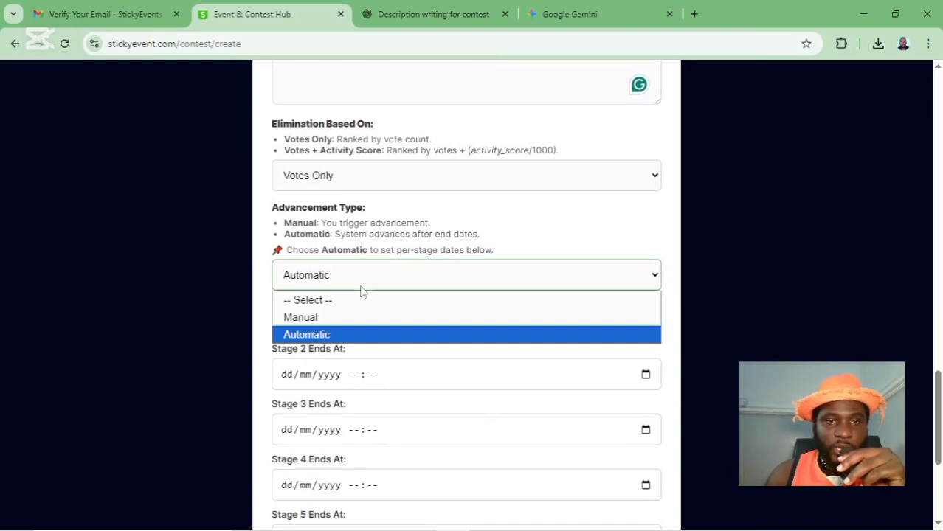
left_click(352, 319)
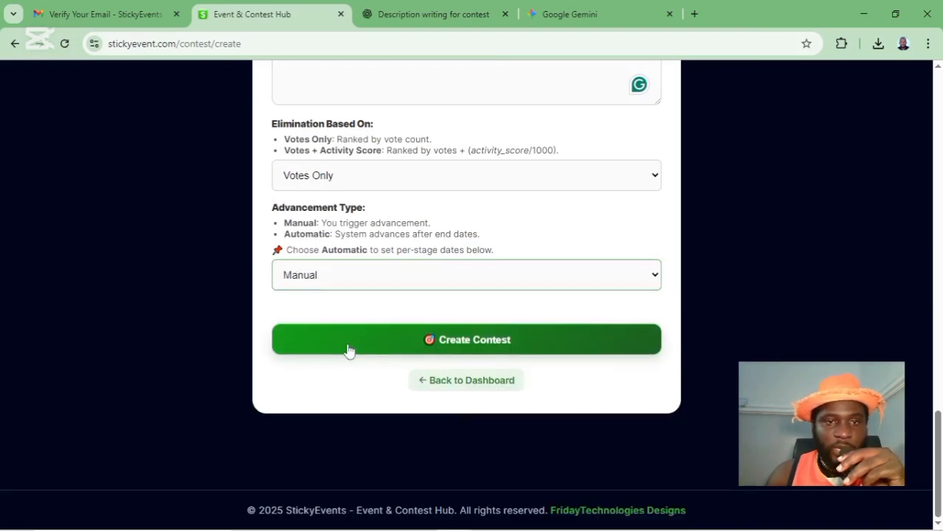
left_click(453, 346)
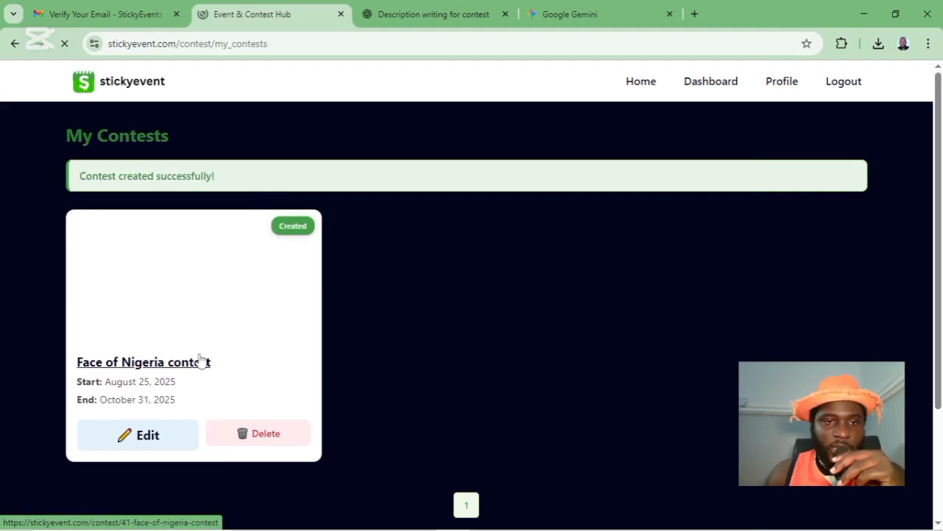
- Open the Face of Nigeria contest page in a new tab and scroll through its details
right_click(162, 366)
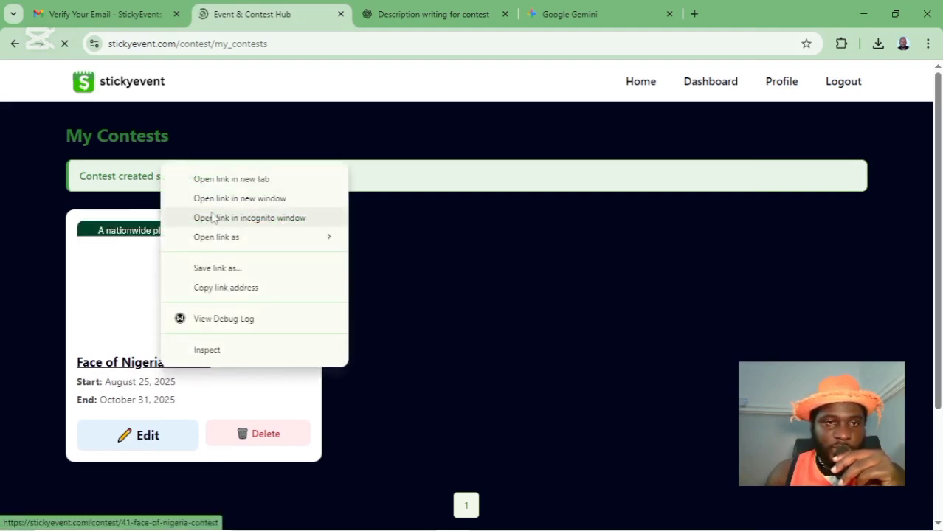
left_click(220, 185)
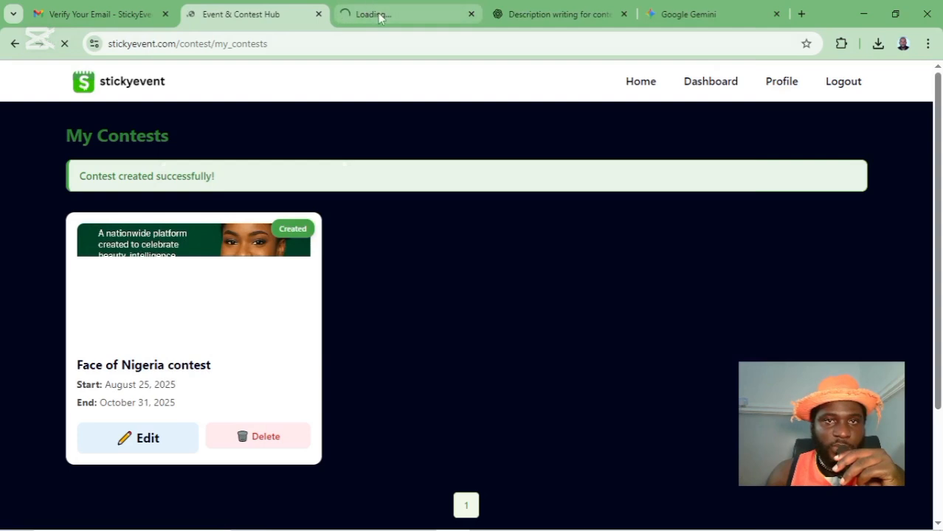
left_click(380, 17)
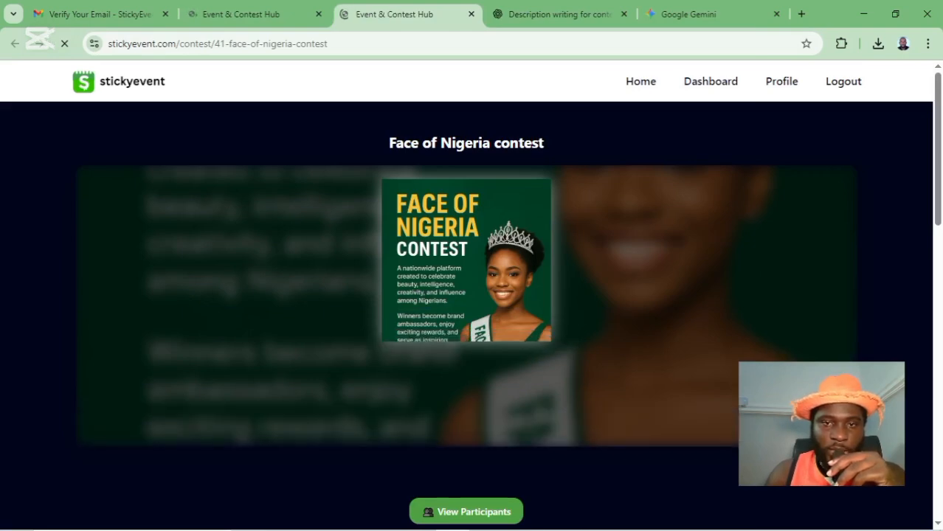
scroll(710, 421, "down", 3)
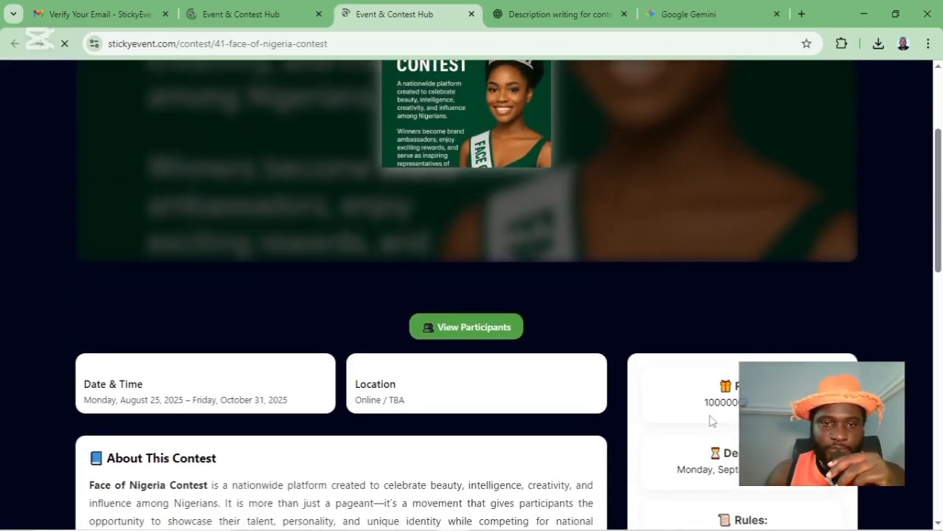
scroll(711, 420, "down", 3)
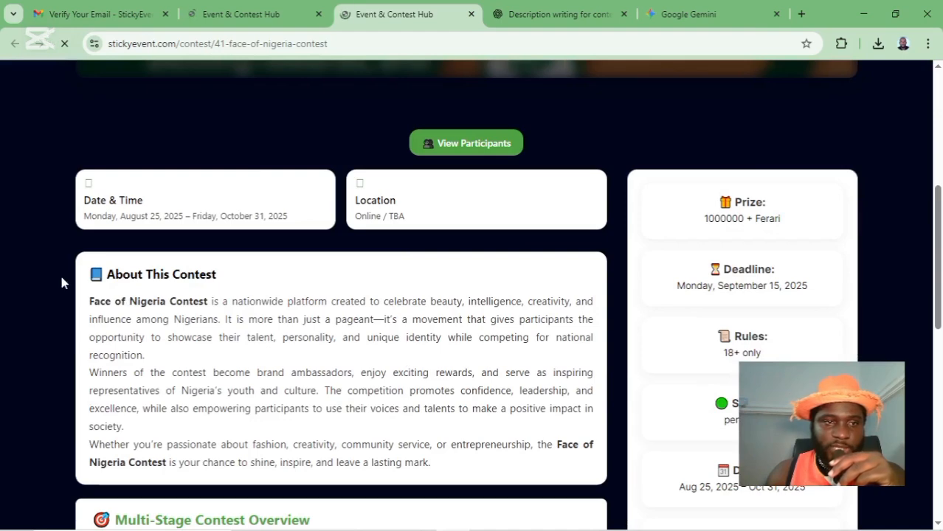
scroll(61, 282, "down", 6)
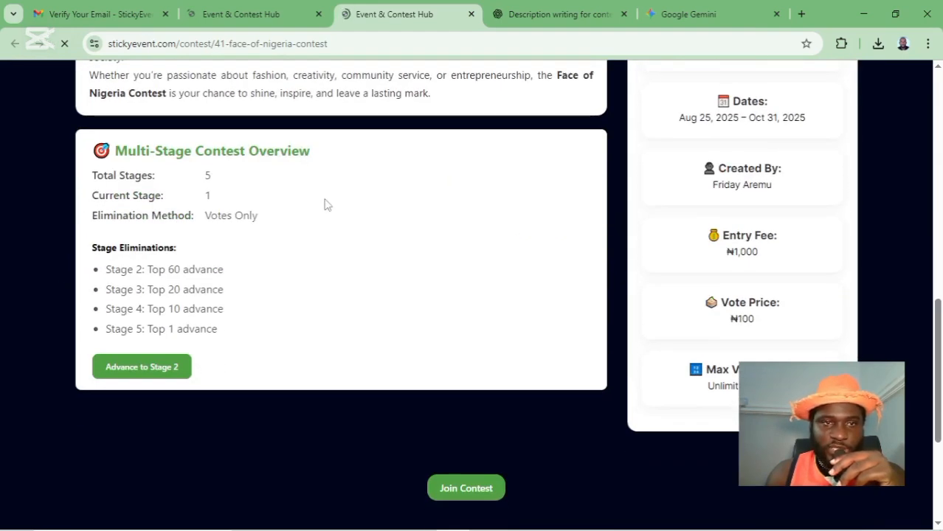
scroll(198, 361, "down", 3)
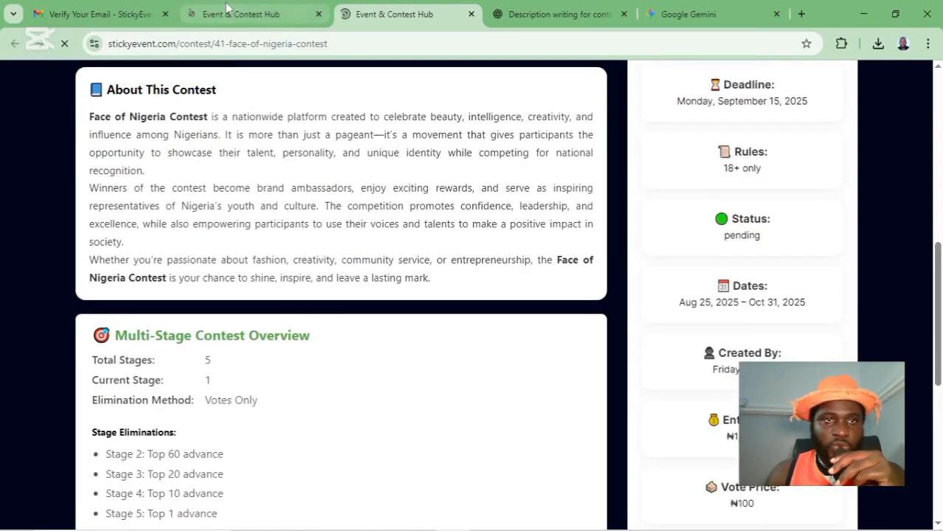
- Glance at My Contests, return to the contest page and select its web address
left_click(240, 14)
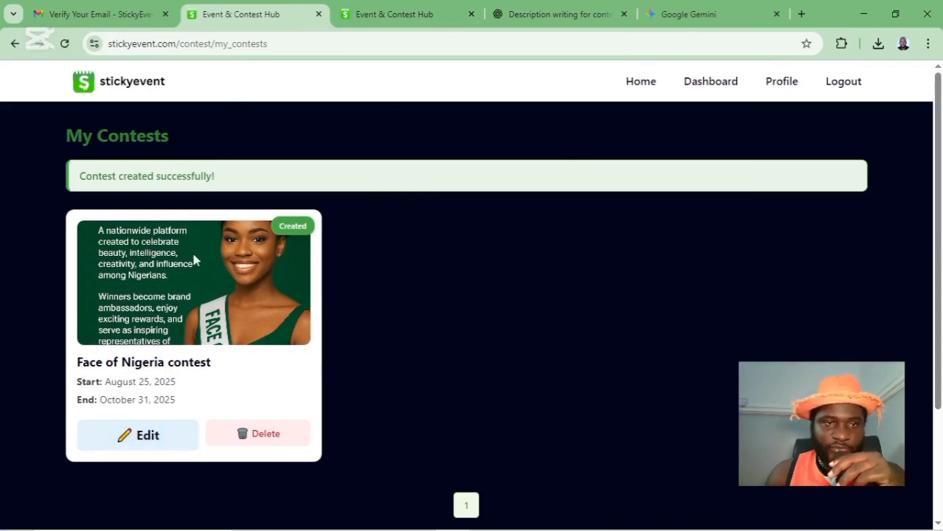
left_click(377, 22)
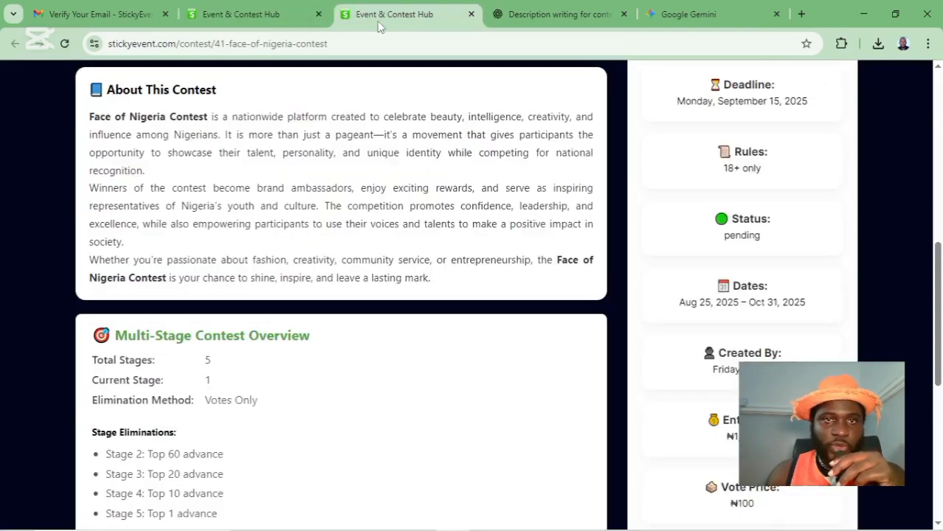
scroll(353, 302, "down", 5)
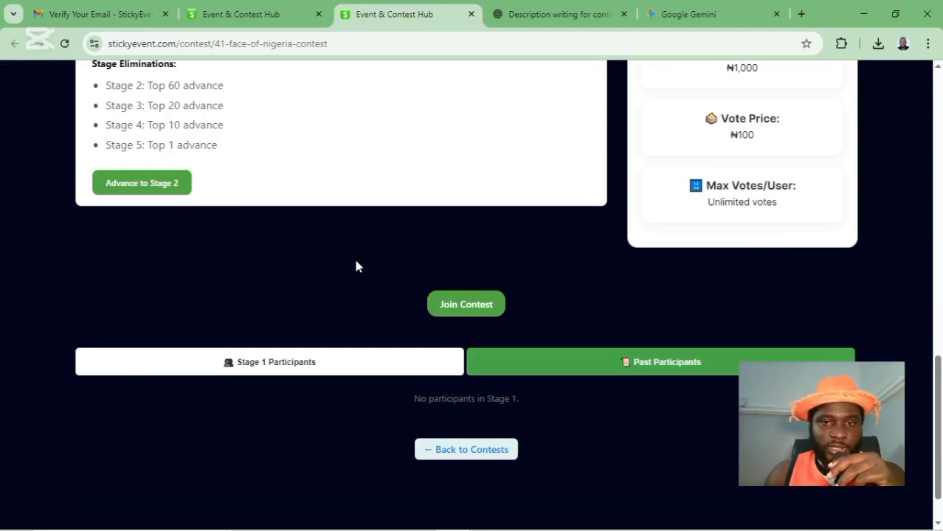
scroll(356, 266, "up", 10)
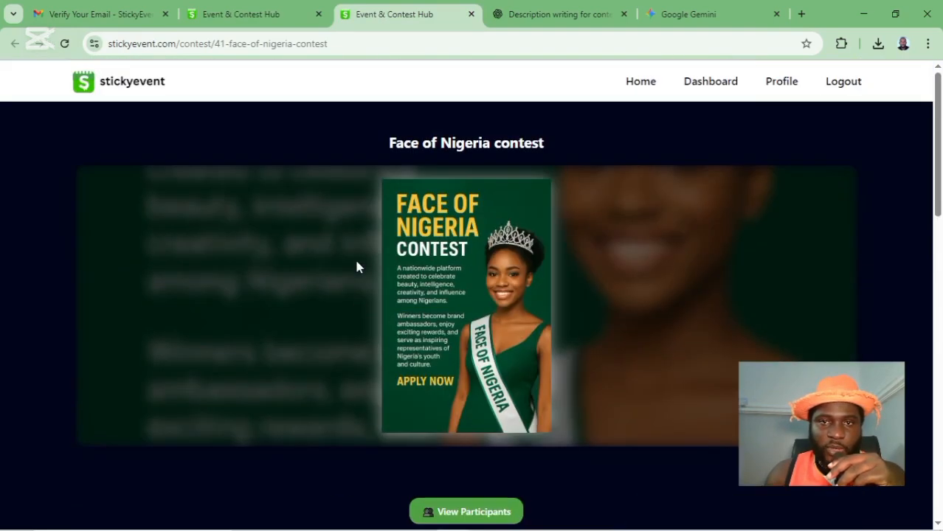
scroll(356, 267, "down", 10)
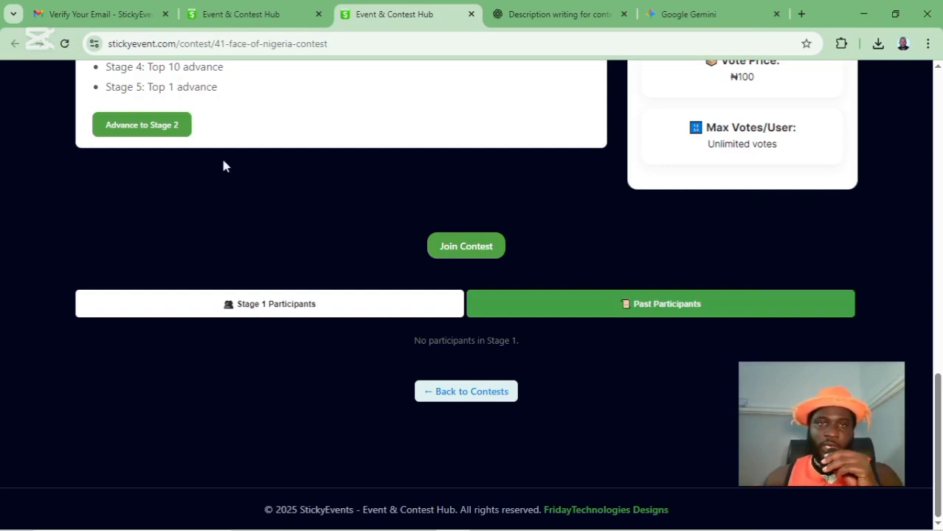
left_click(301, 46)
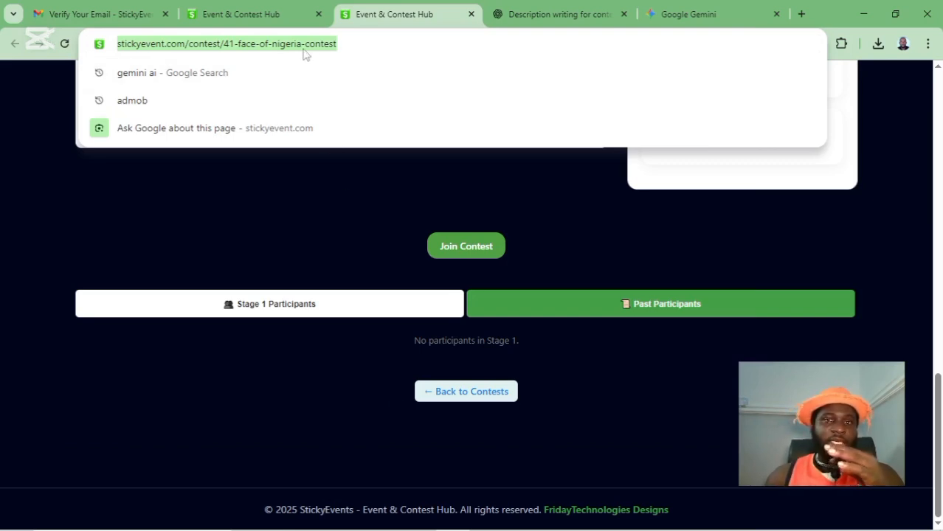
- Open the Join Contest form and review the Fees Summary and registration fee
left_click(287, 255)
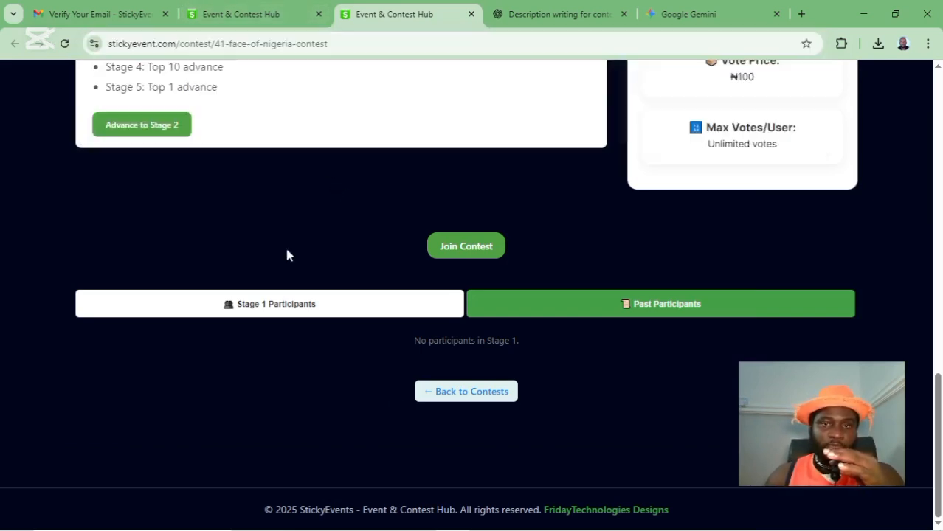
left_click(462, 255)
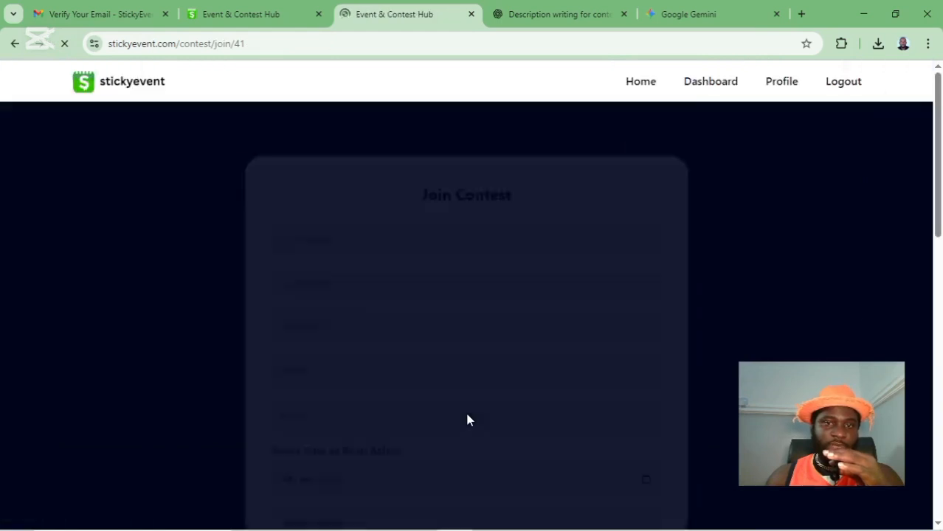
scroll(628, 265, "down", 3)
scroll(631, 292, "up", 3)
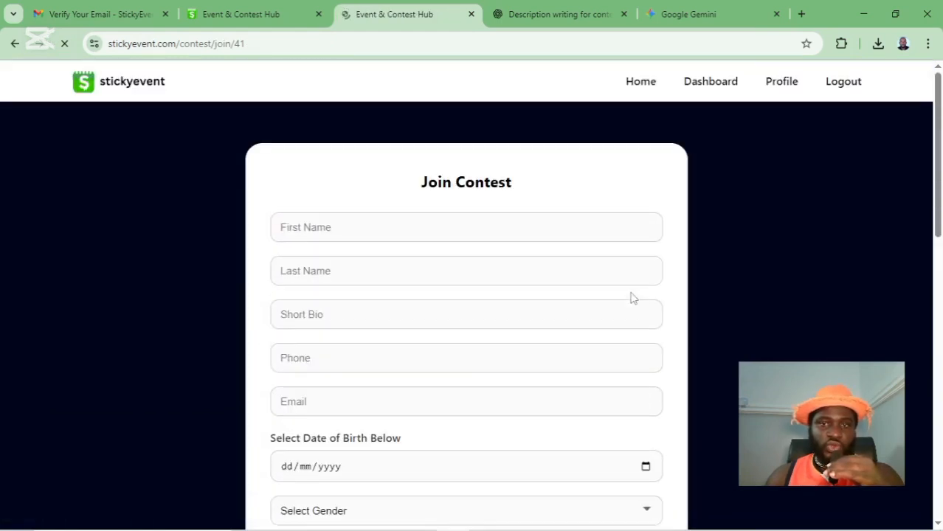
scroll(590, 289, "down", 7)
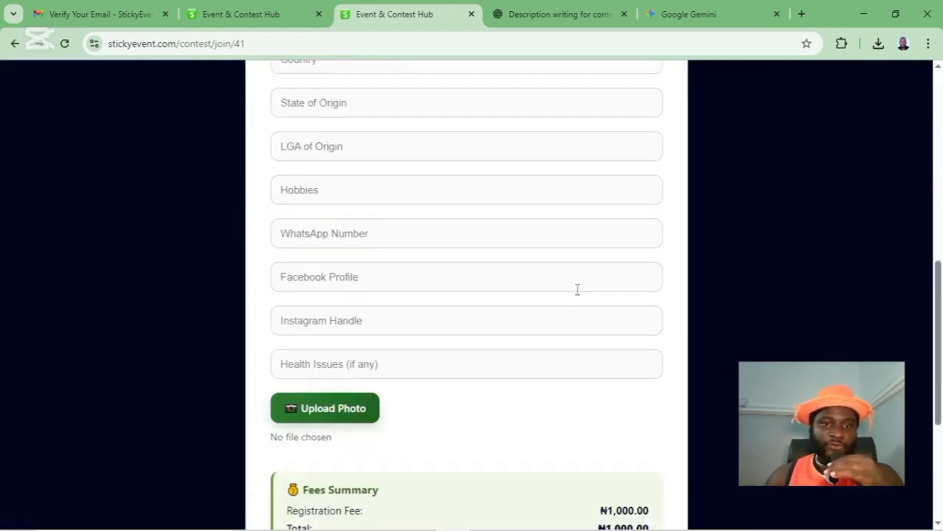
scroll(577, 289, "down", 4)
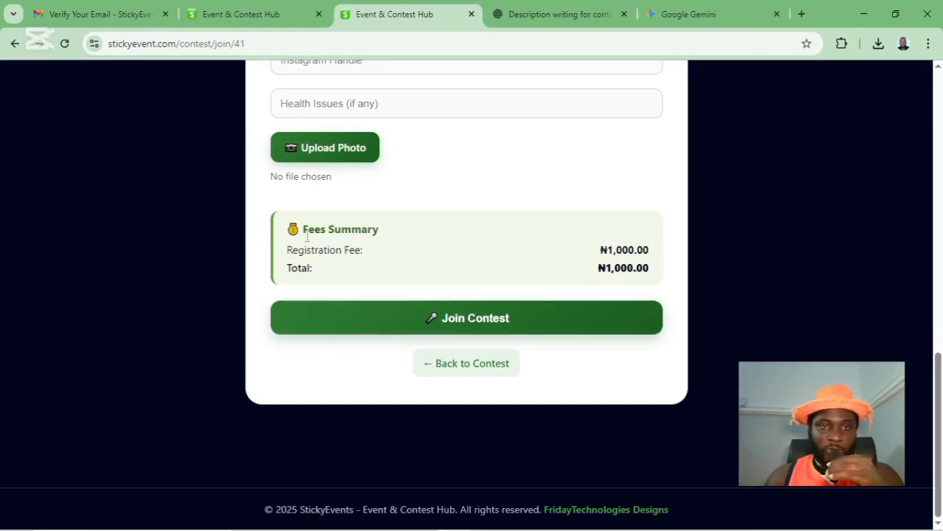
left_click_drag(287, 241, 398, 235)
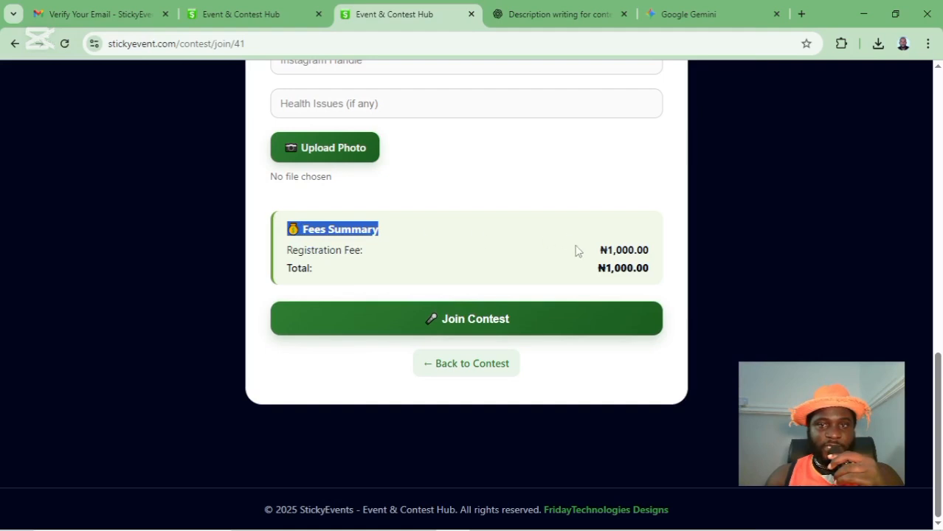
left_click_drag(579, 251, 650, 249)
left_click(592, 200)
scroll(585, 210, "up", 3)
scroll(584, 211, "up", 8)
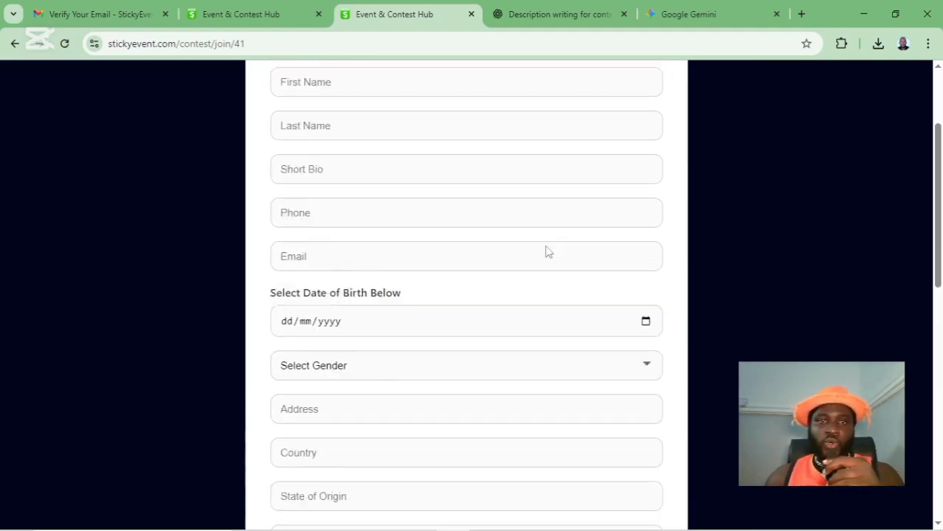
- Review the musician's details and headshot, then submit the Join Contest application
left_click(321, 165)
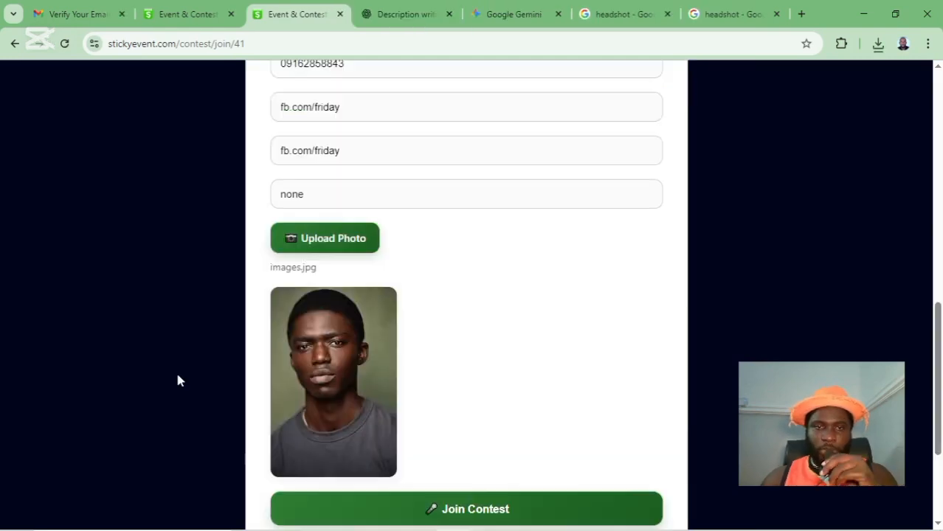
scroll(506, 268, "up", 5)
scroll(508, 265, "up", 4)
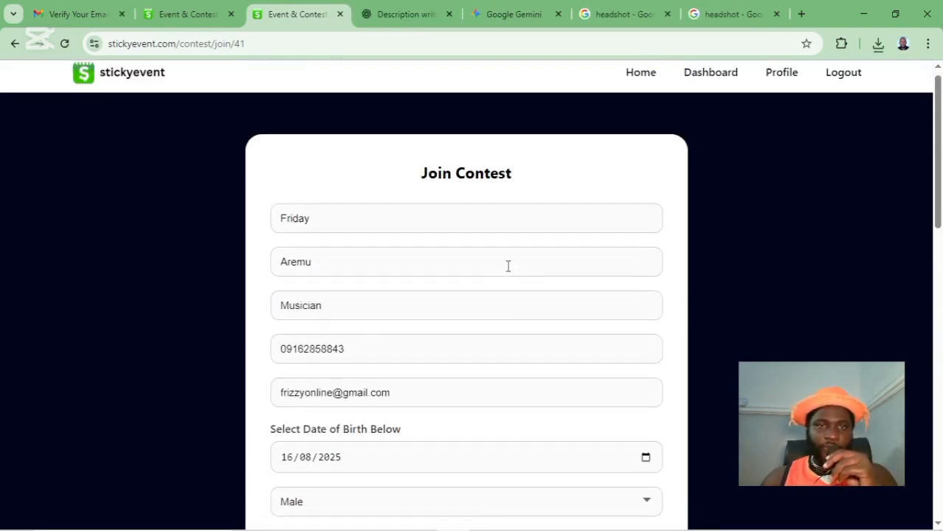
scroll(503, 293, "down", 7)
scroll(500, 303, "down", 4)
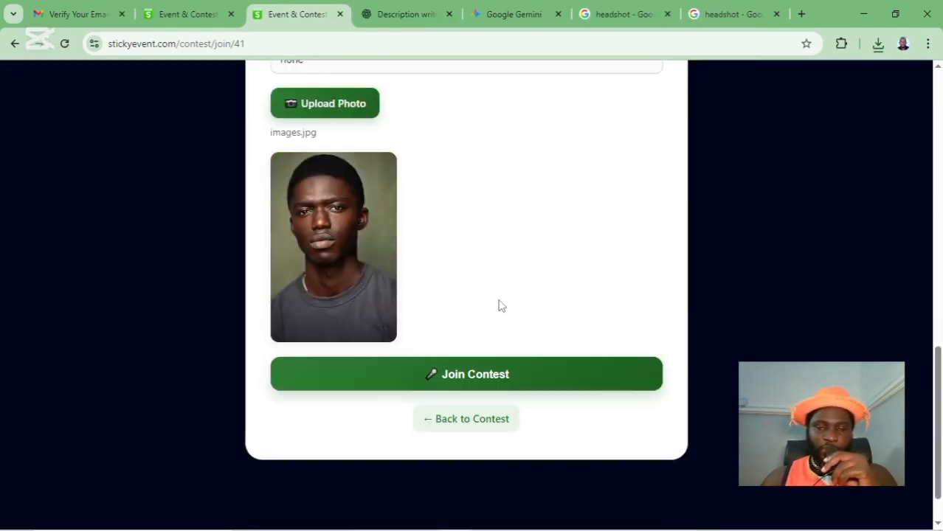
scroll(500, 302, "up", 9)
scroll(500, 303, "up", 1)
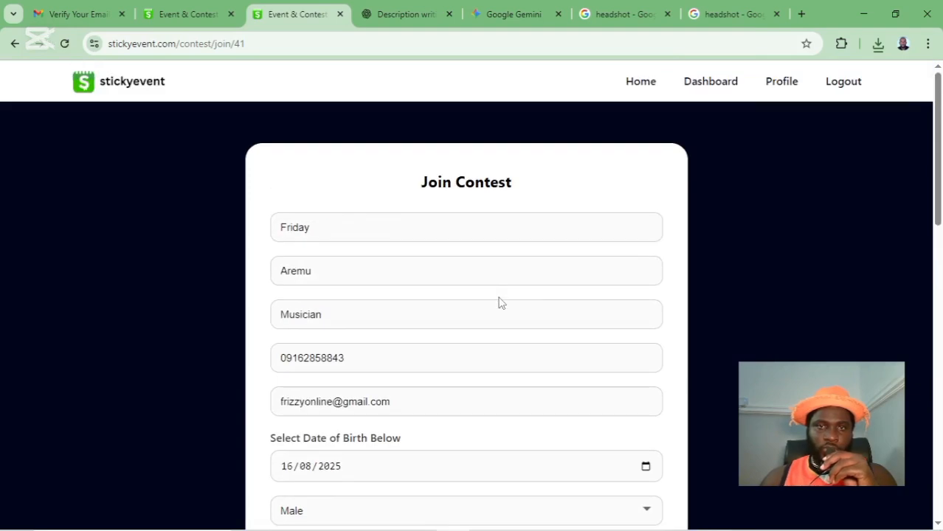
scroll(499, 301, "down", 7)
scroll(496, 306, "down", 5)
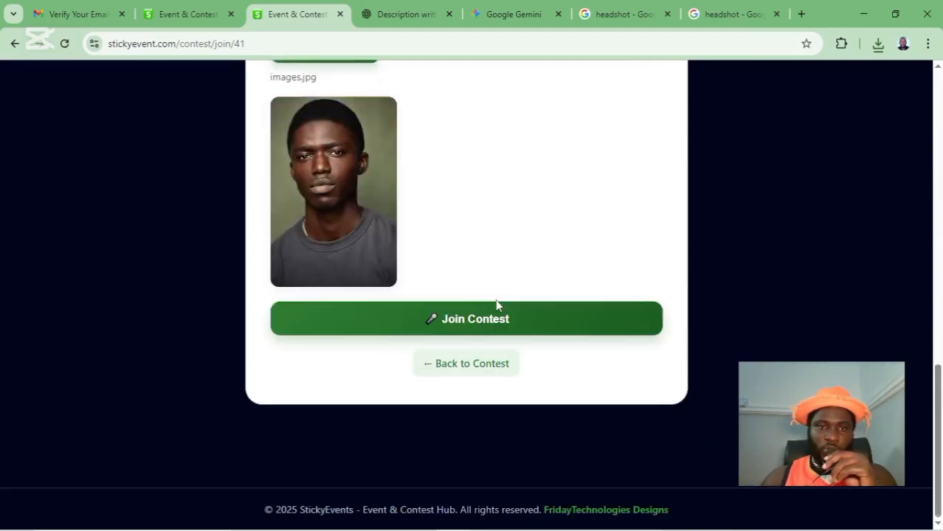
scroll(496, 304, "up", 9)
scroll(496, 300, "up", 1)
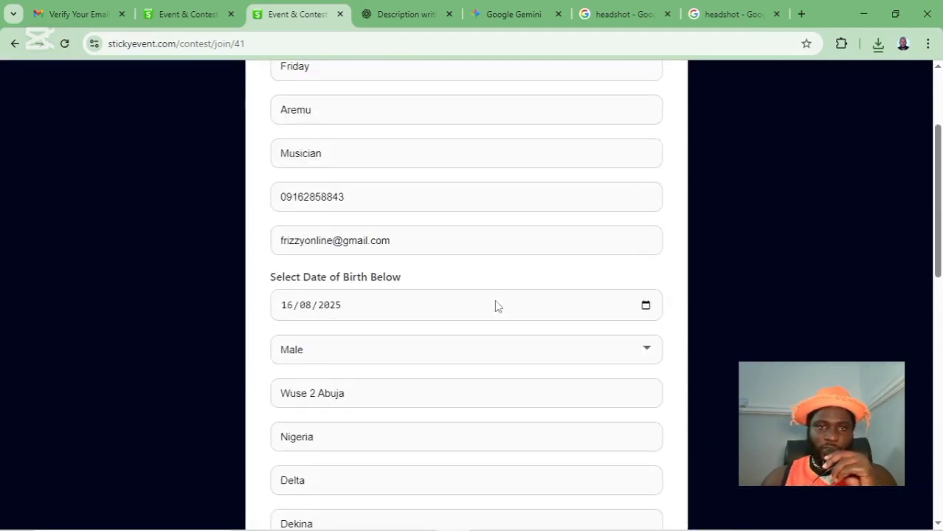
scroll(494, 305, "down", 9)
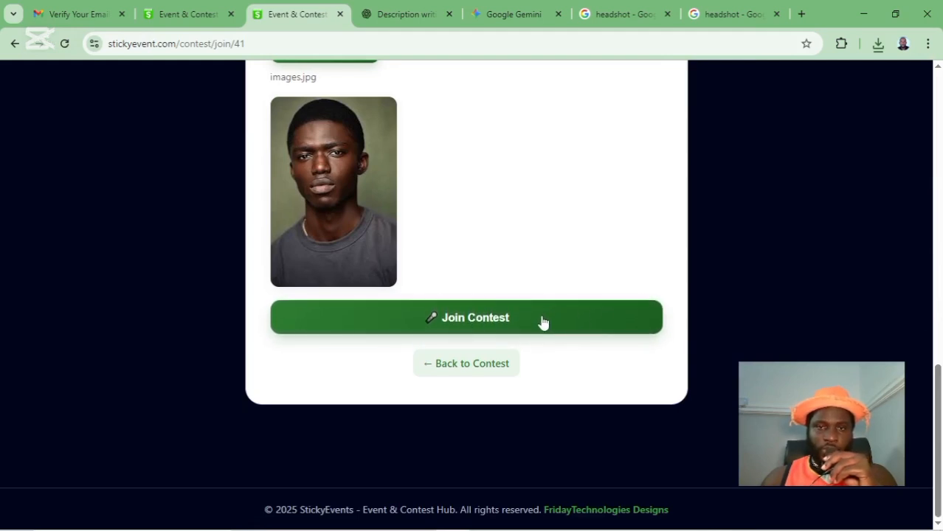
left_click(520, 333)
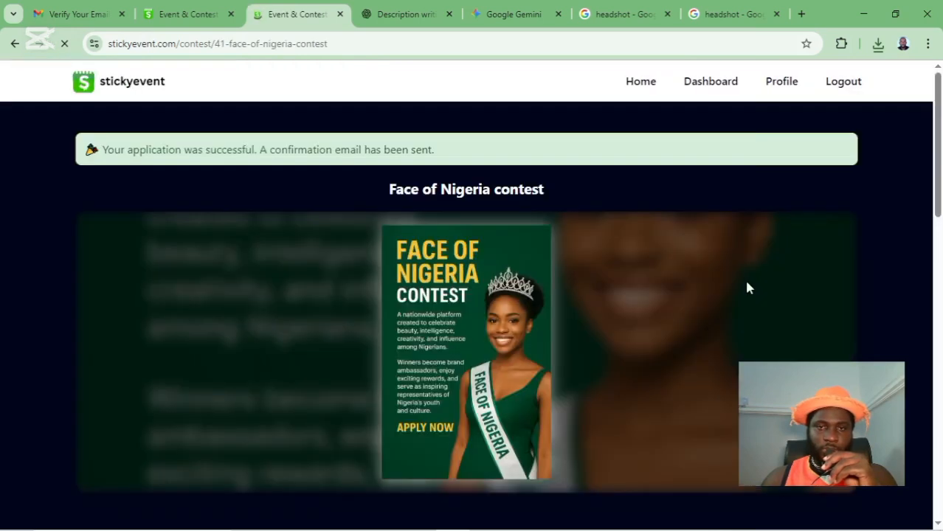
- Read the success notice, scroll to the Stage 1 participants, then return to the organiser's My Contests tab
left_click_drag(83, 151, 429, 155)
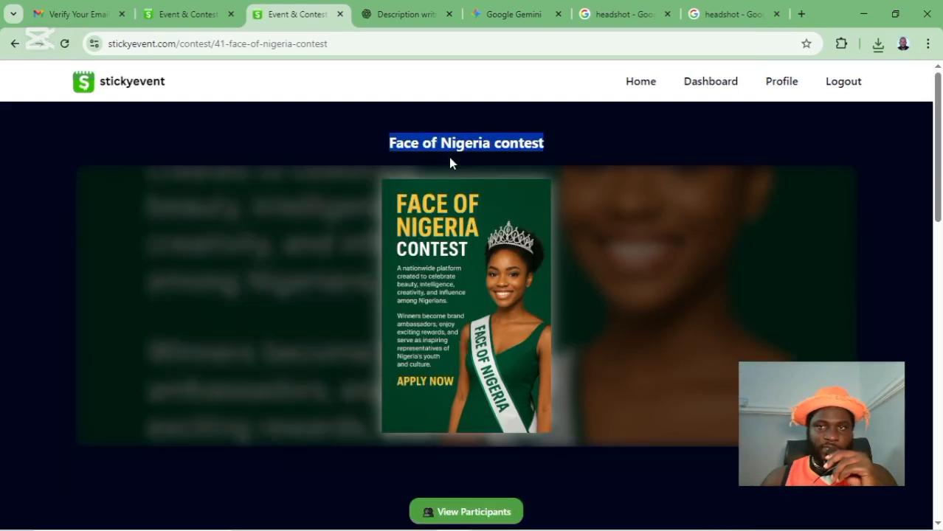
left_click(336, 158)
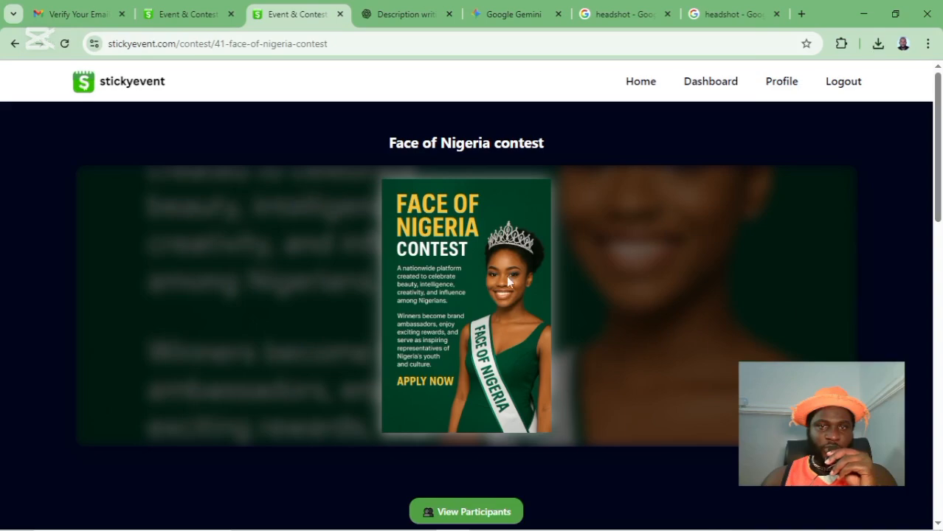
scroll(527, 274, "down", 8)
scroll(529, 274, "down", 5)
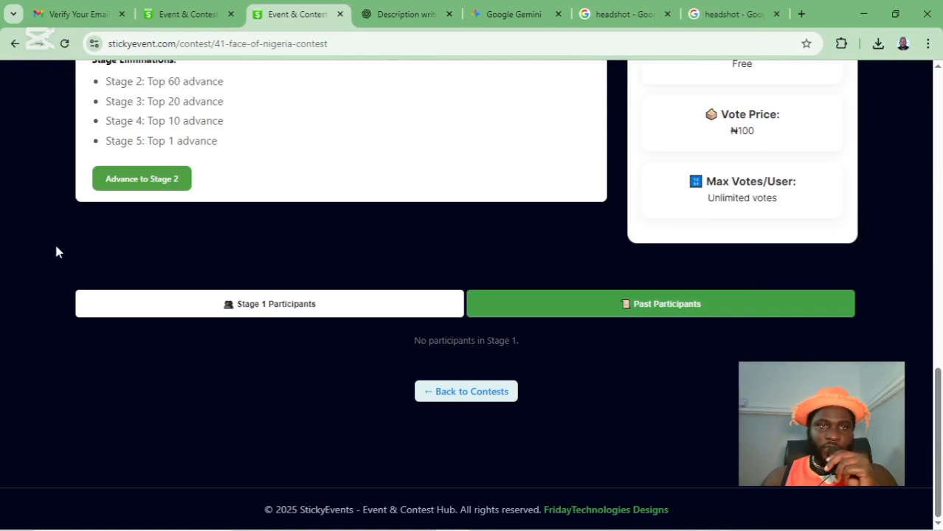
left_click(155, 21)
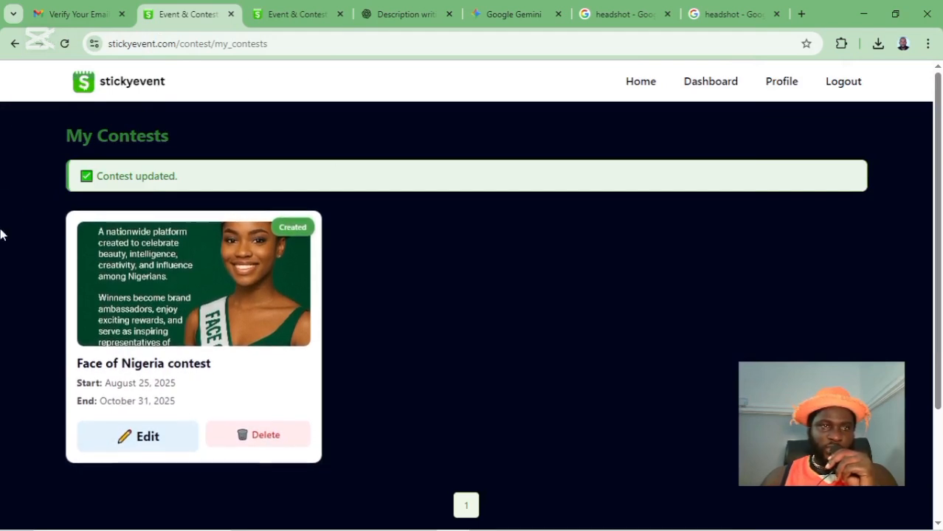
- Go from the home page to the Dashboard and open My Contests under Manage Contests
left_click(133, 87)
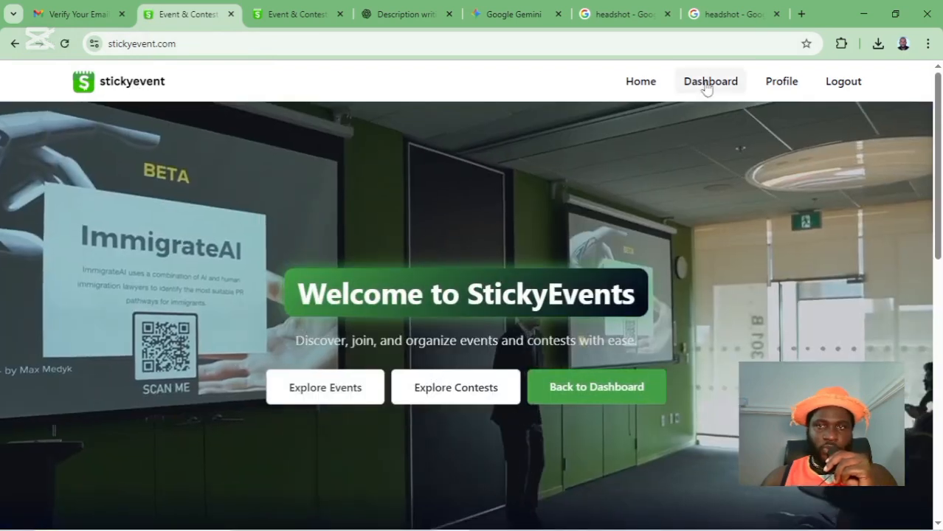
left_click(708, 83)
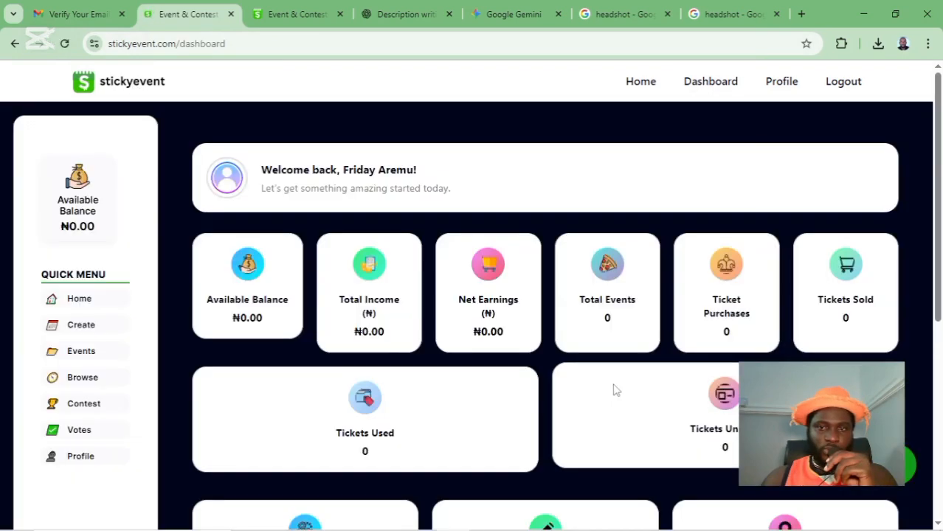
scroll(443, 332, "down", 5)
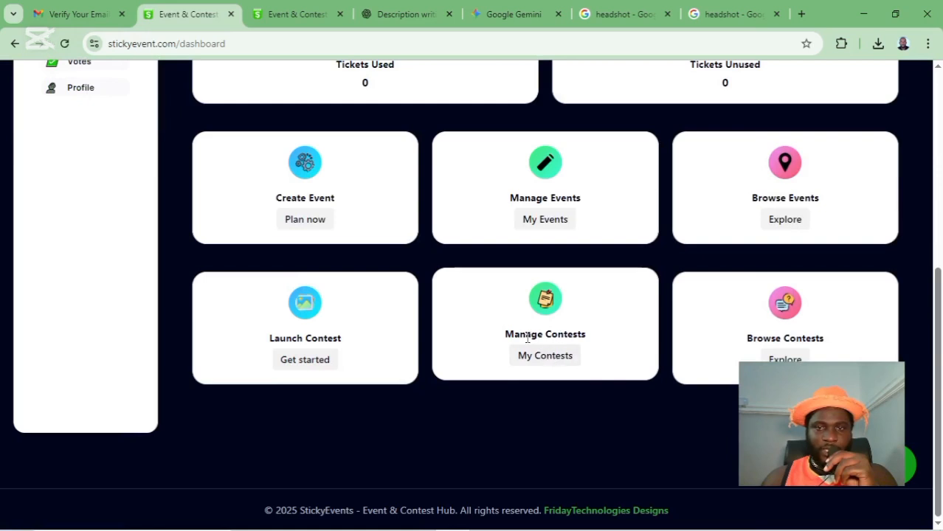
left_click(559, 358)
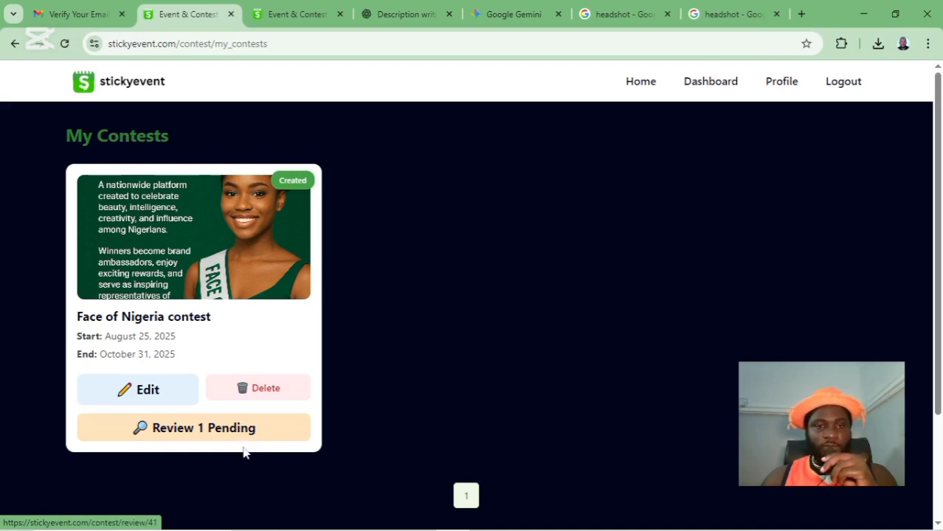
- Approve the one pending applicant, then reload the contest page to show them in Stage 1
left_click(207, 431)
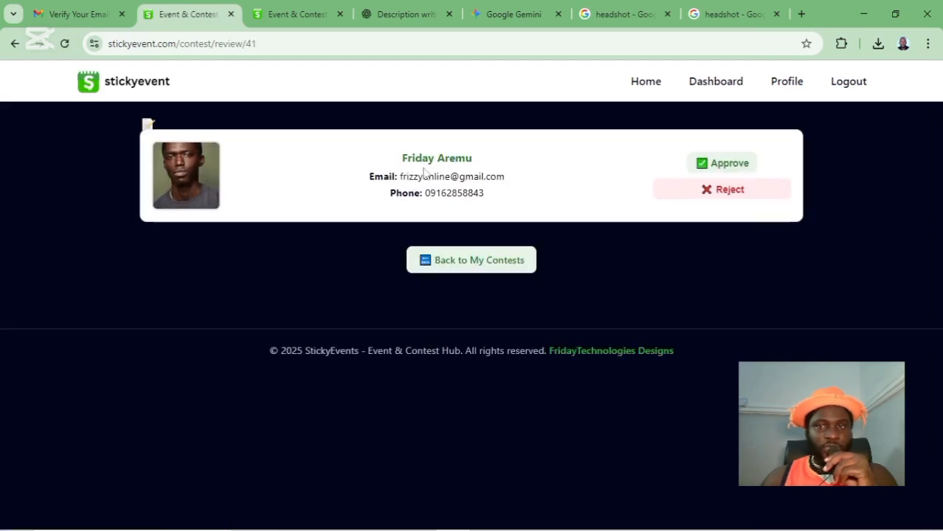
left_click(729, 164)
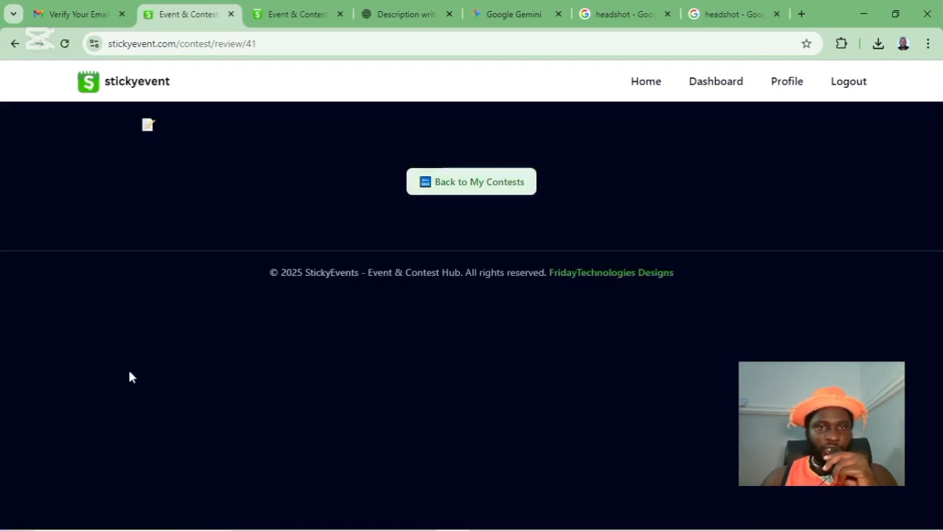
left_click(465, 190)
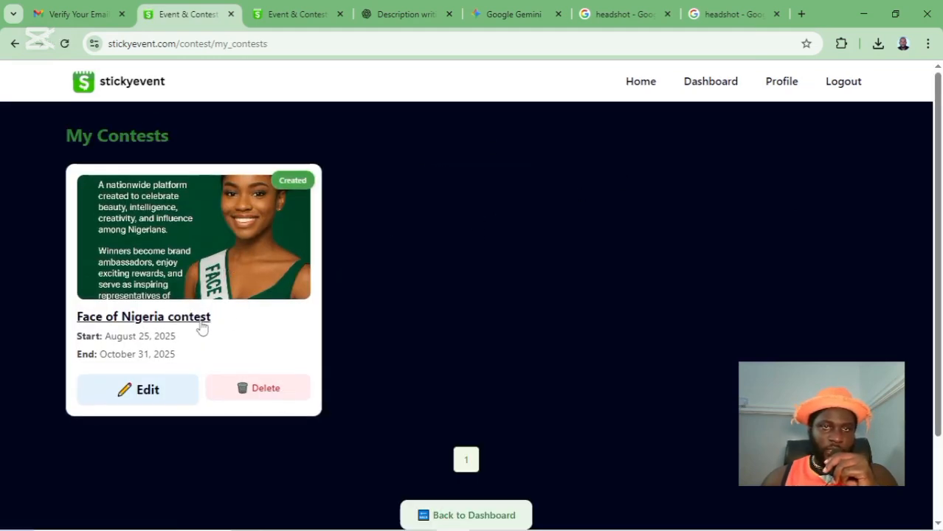
left_click(301, 18)
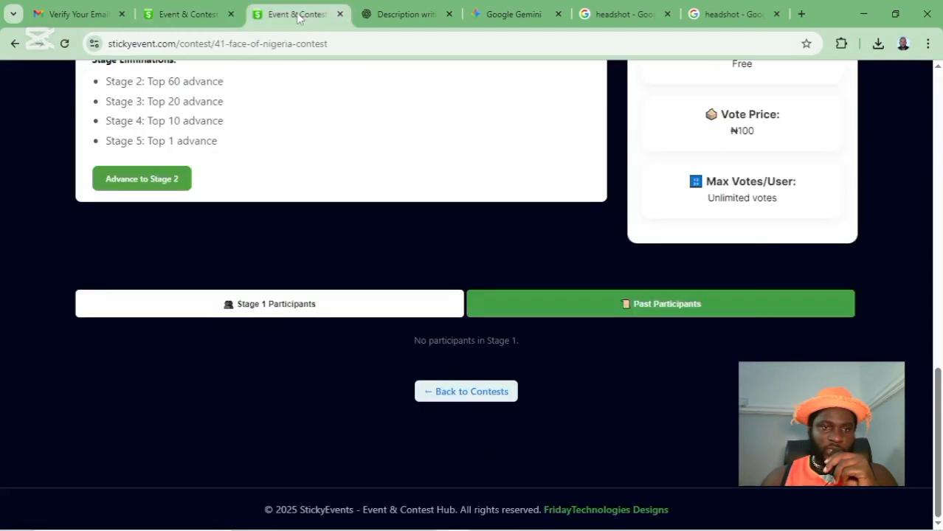
left_click(64, 44)
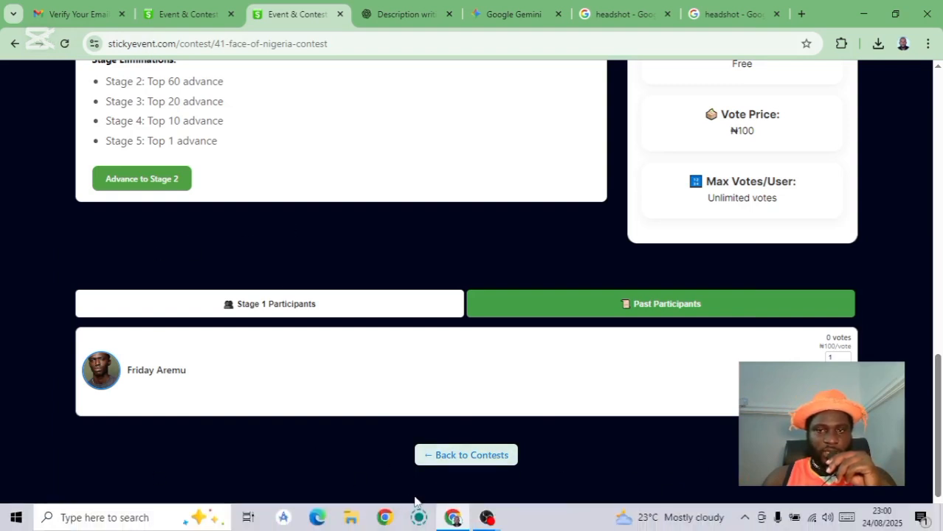
- Open the approved Stage 1 musician's profile from Delta and review its 0 votes at ₦100 each
left_click(104, 376)
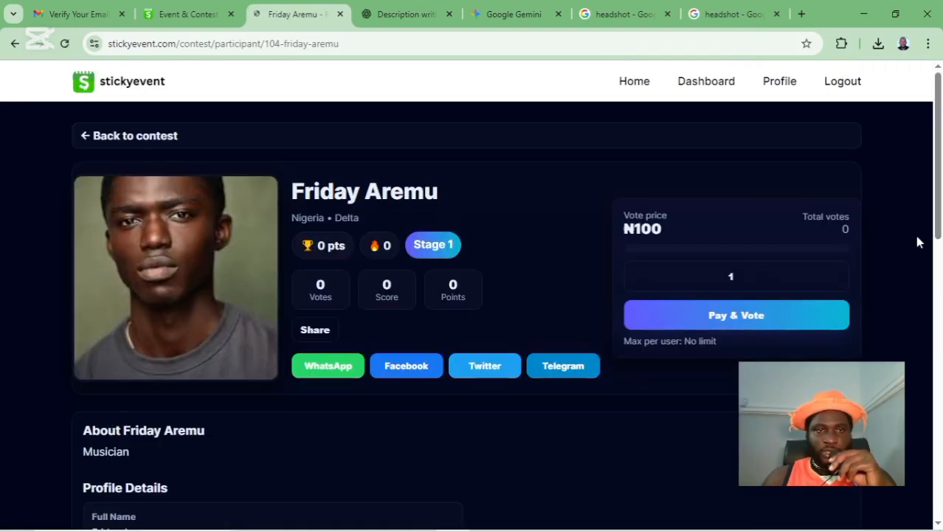
scroll(357, 279, "down", 3)
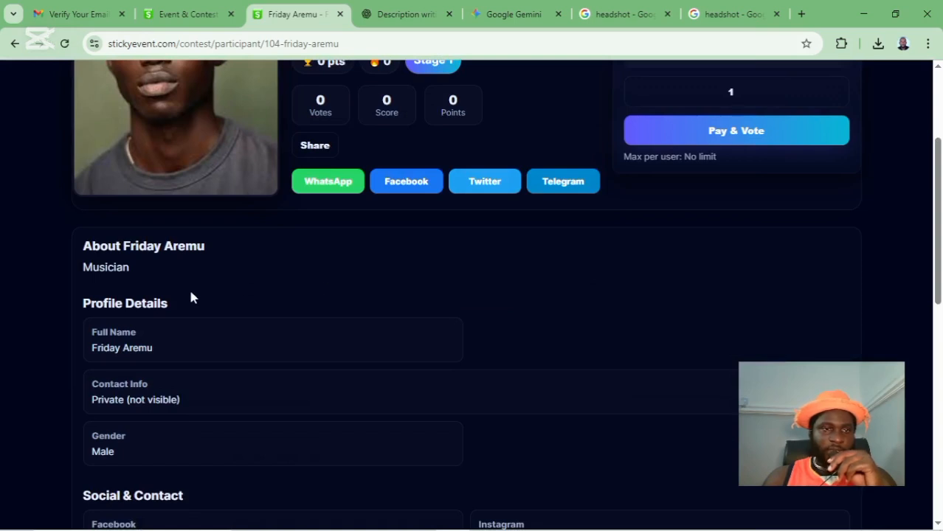
scroll(128, 385, "down", 3)
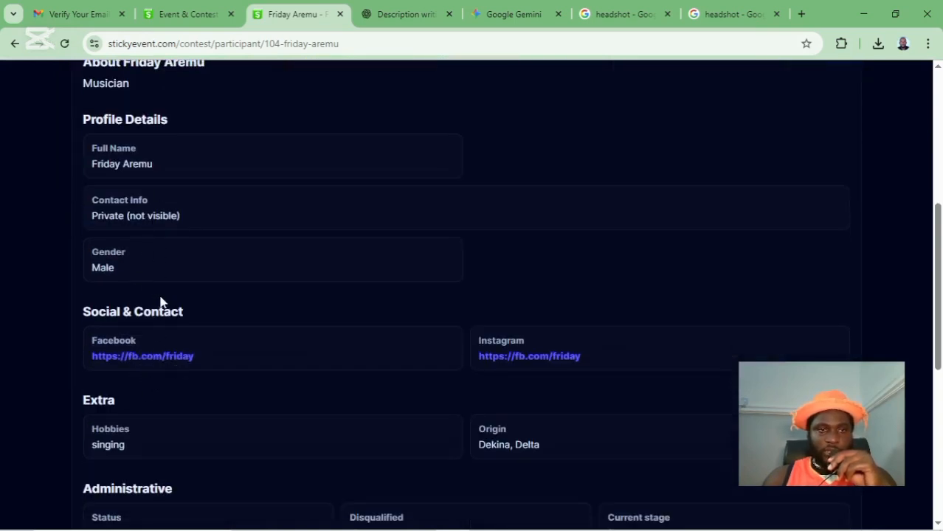
scroll(462, 373, "down", 6)
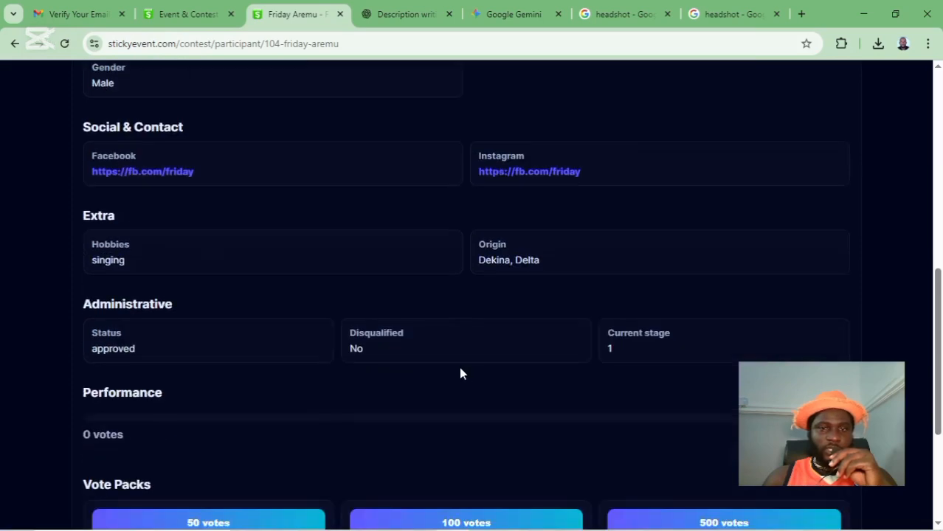
scroll(476, 347, "up", 5)
scroll(481, 333, "up", 5)
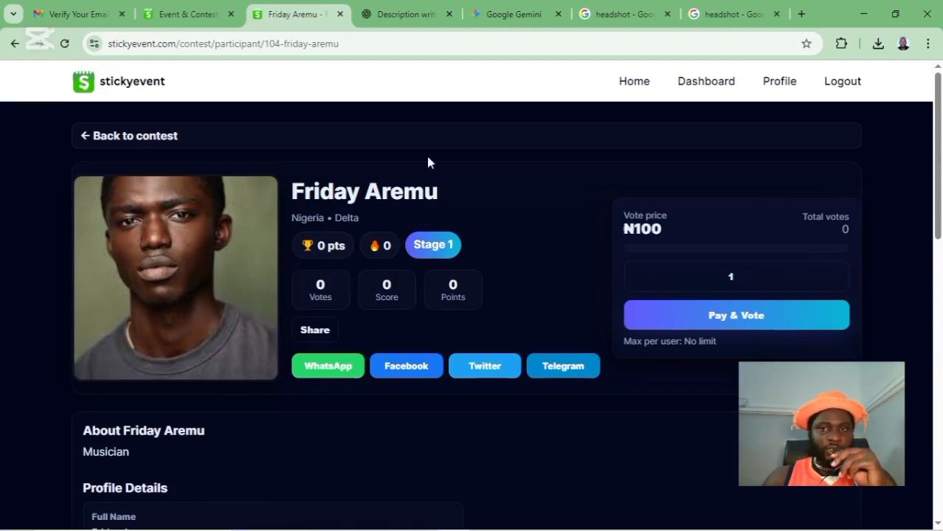
left_click(349, 44)
left_click(385, 43)
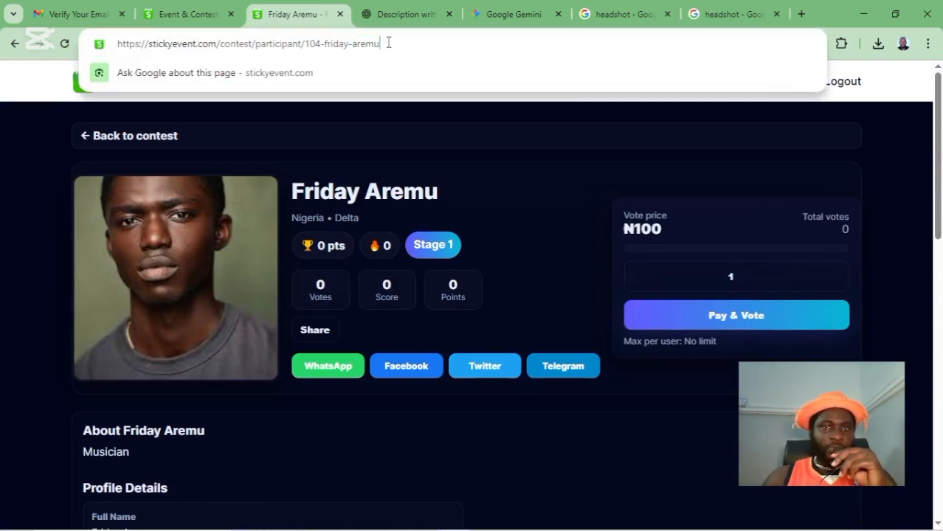
left_click_drag(388, 44, 116, 44)
left_click(27, 219)
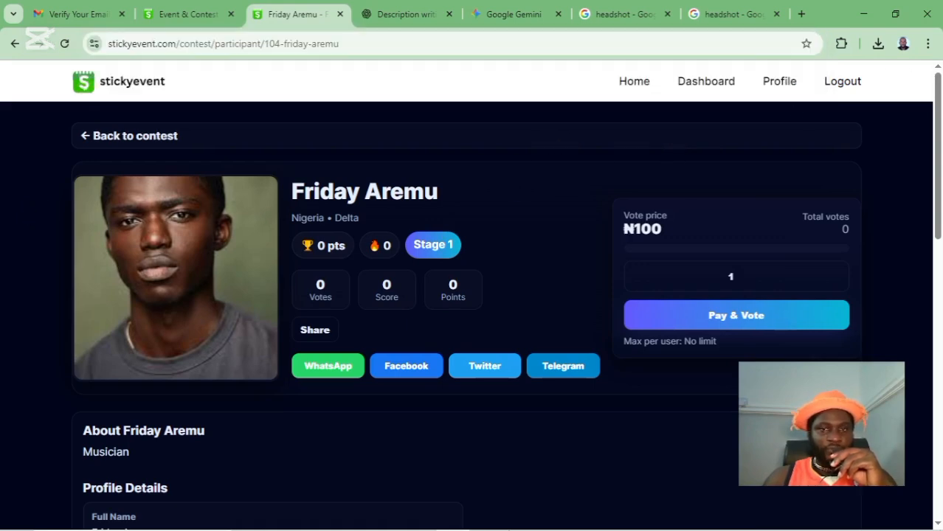
left_click(324, 334)
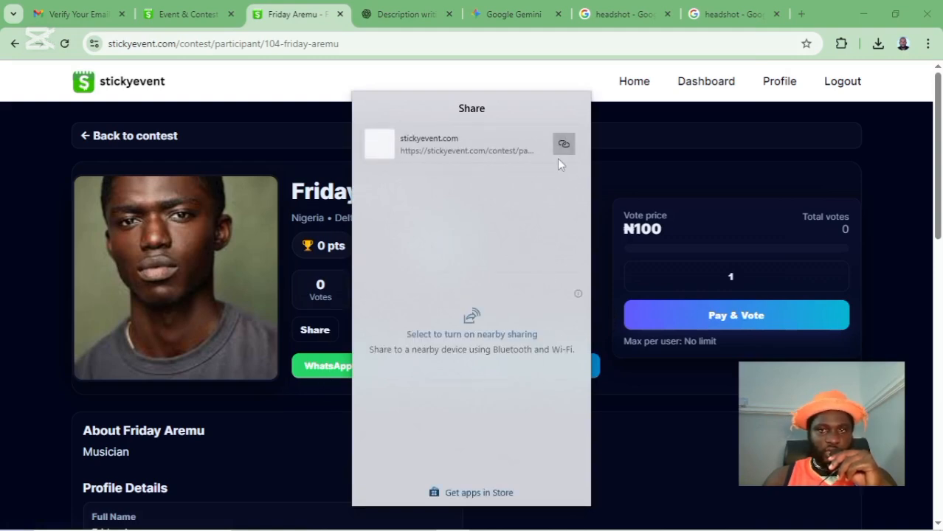
left_click(680, 141)
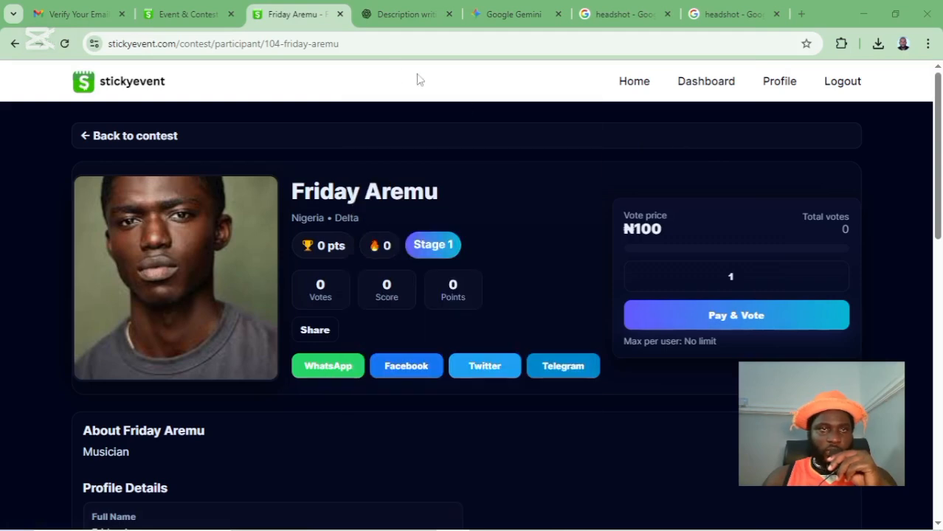
left_click(398, 36)
left_click(565, 206)
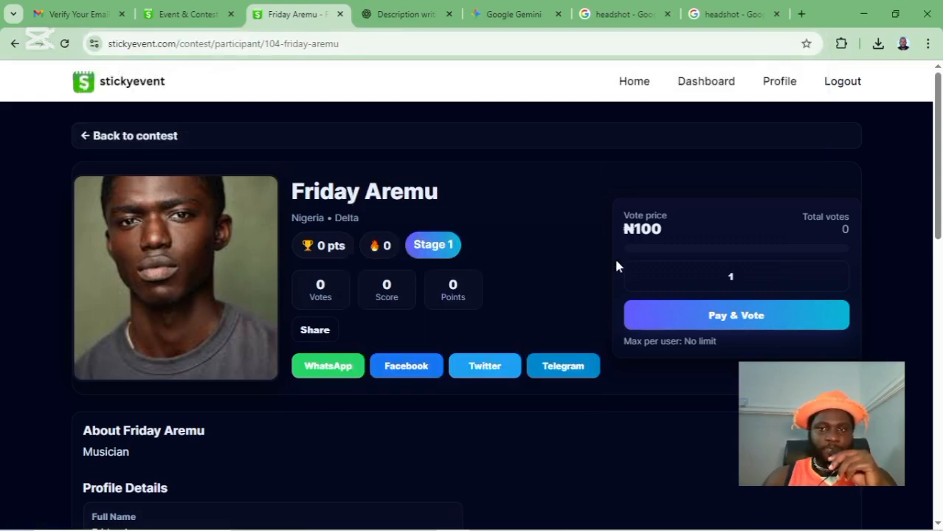
- Raise the vote quantity to 10, start the Paystack payment, then cancel it
left_click(765, 281)
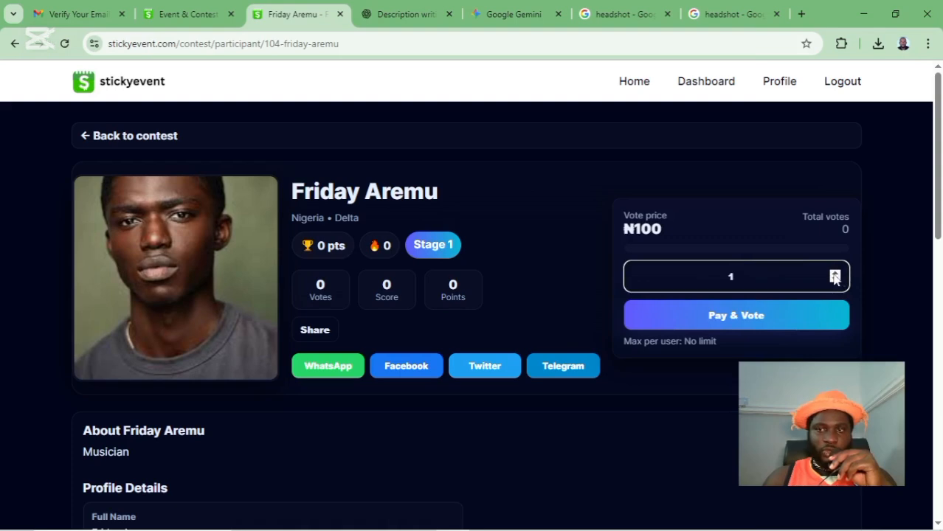
left_click(835, 272)
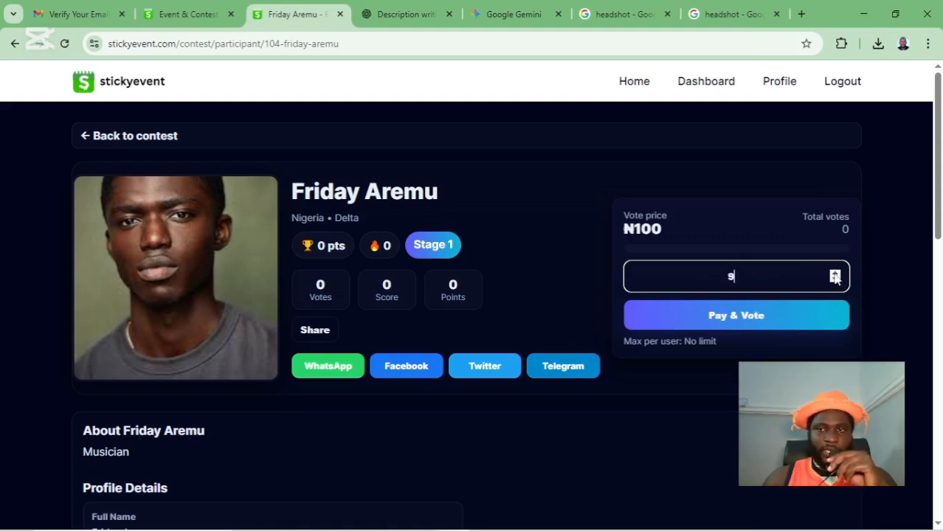
left_click(835, 272)
left_click(758, 320)
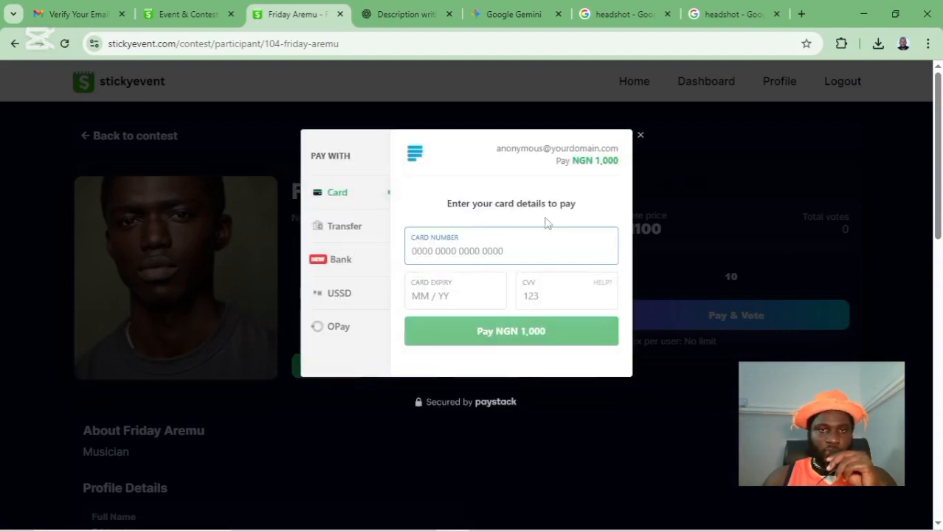
left_click(641, 135)
- Dismiss the payment-cancelled alert and scroll down to the vote packs (50 votes ₦5,000 to 10,000 votes ₦1,000,000)
left_click(590, 132)
scroll(541, 261, "down", 3)
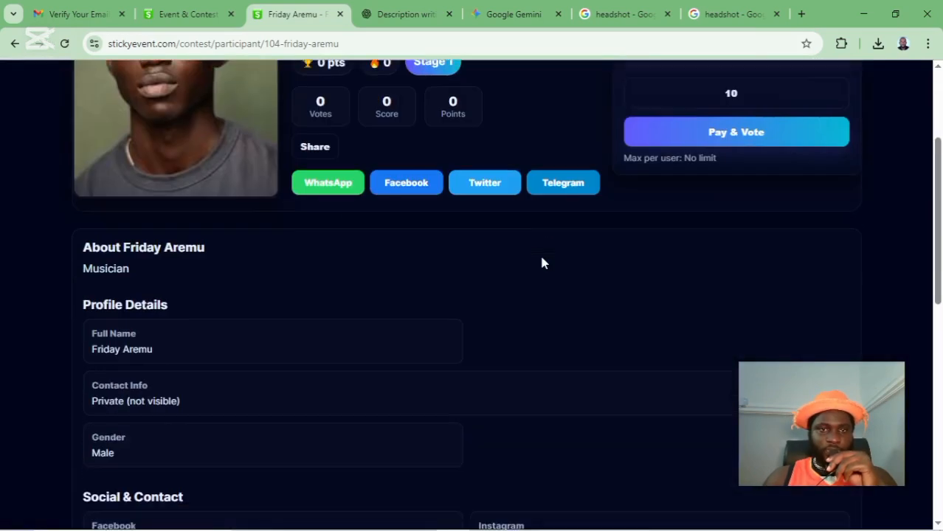
scroll(349, 301, "down", 8)
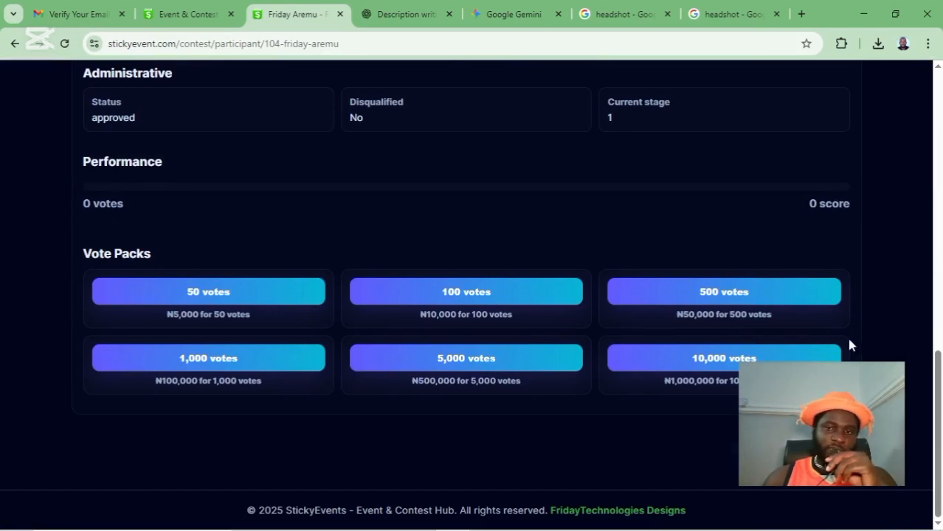
scroll(842, 217, "up", 10)
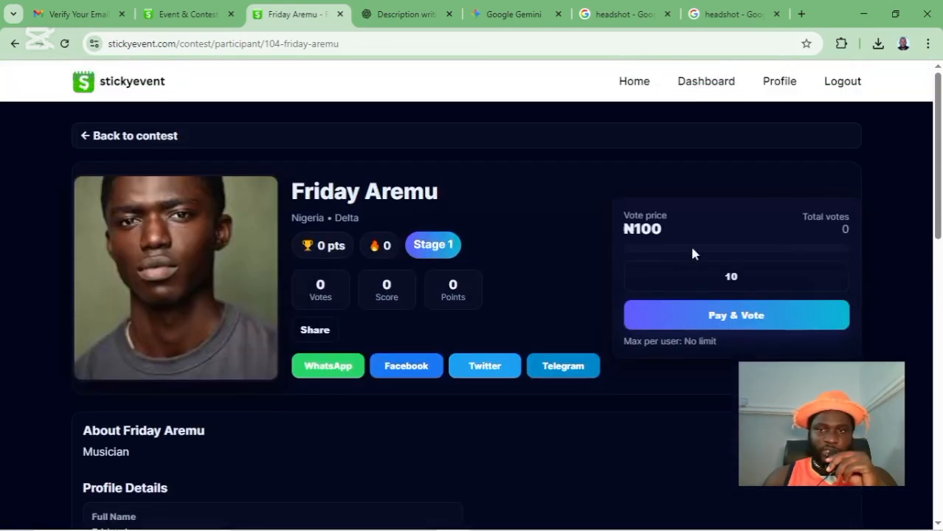
left_click(692, 276)
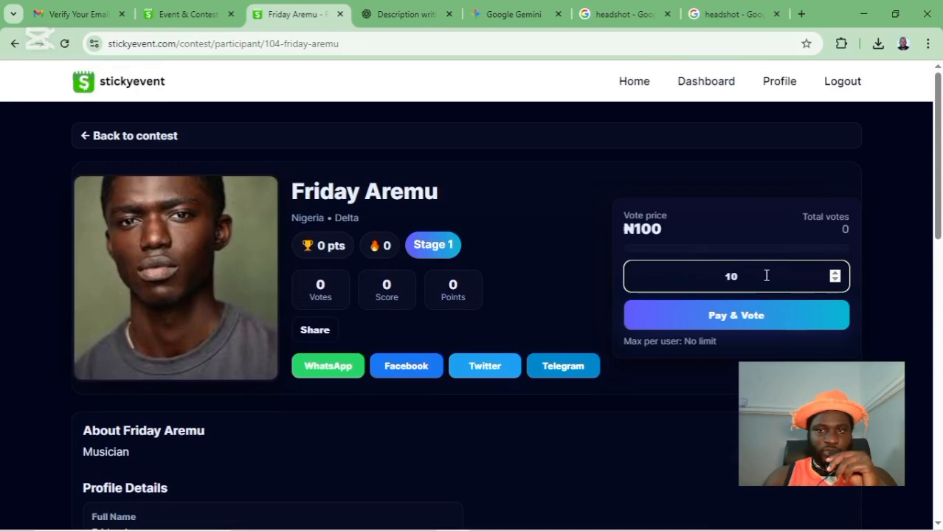
scroll(568, 322, "down", 10)
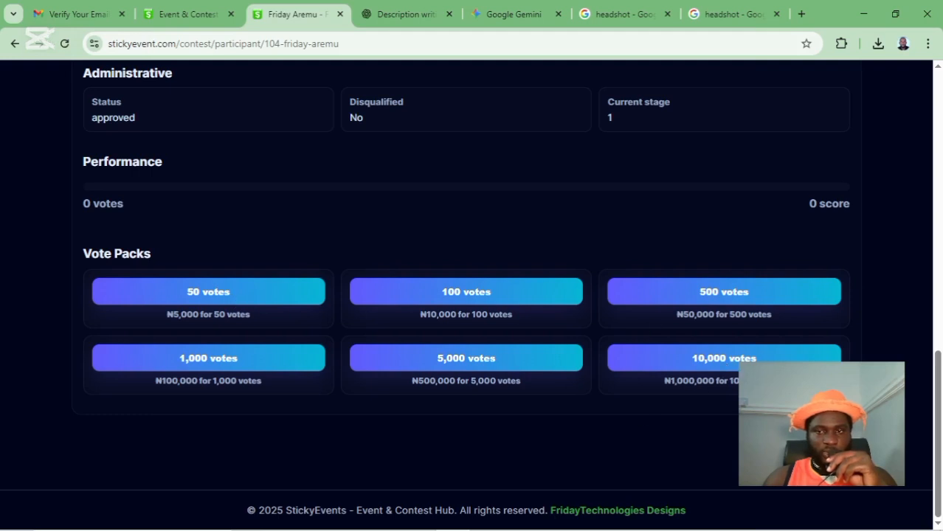
left_click(733, 359)
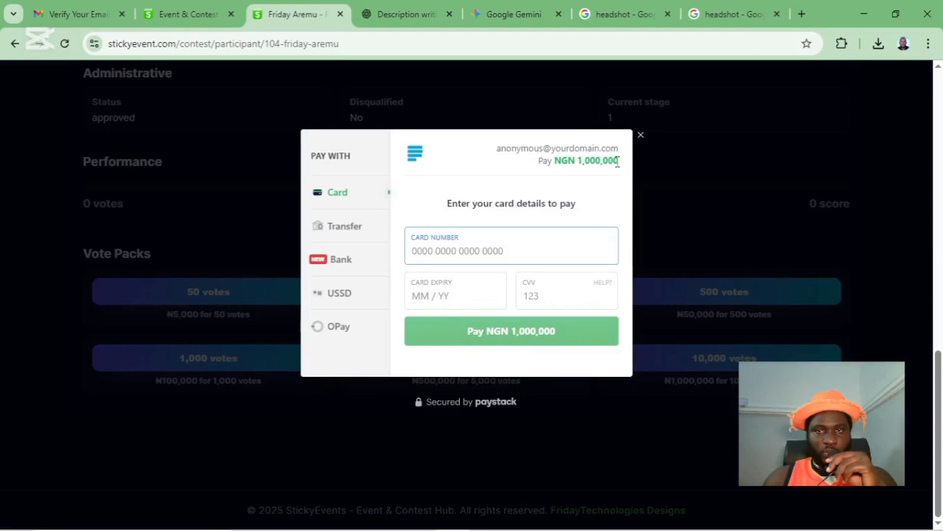
left_click_drag(618, 161, 576, 164)
left_click(639, 136)
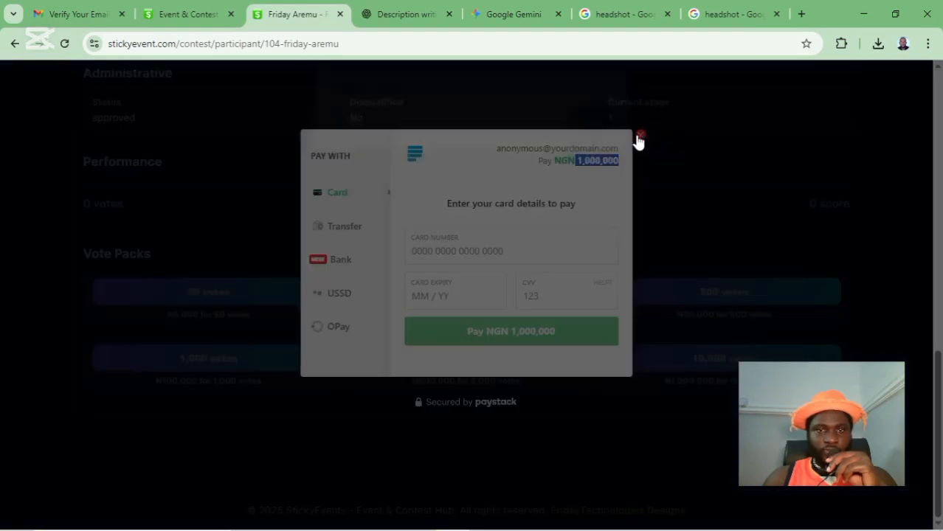
left_click(587, 133)
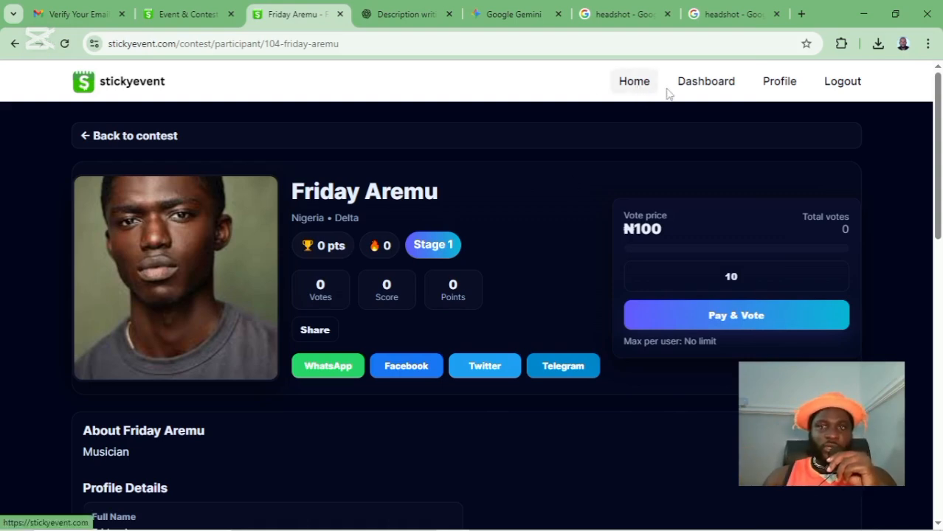
- From the dashboard, open My Wallet showing ₦0.00 and follow its link to add withdrawal account details
left_click(694, 89)
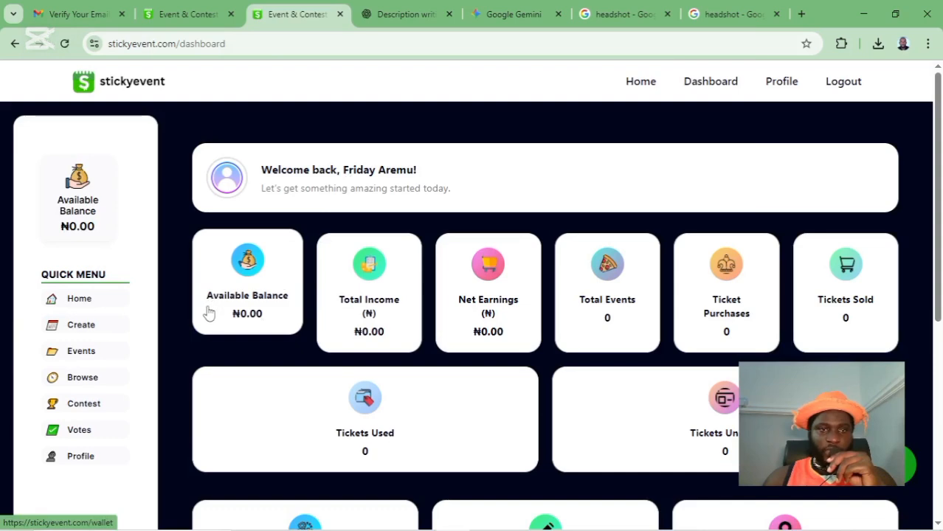
left_click_drag(278, 323, 259, 377)
left_click(244, 328)
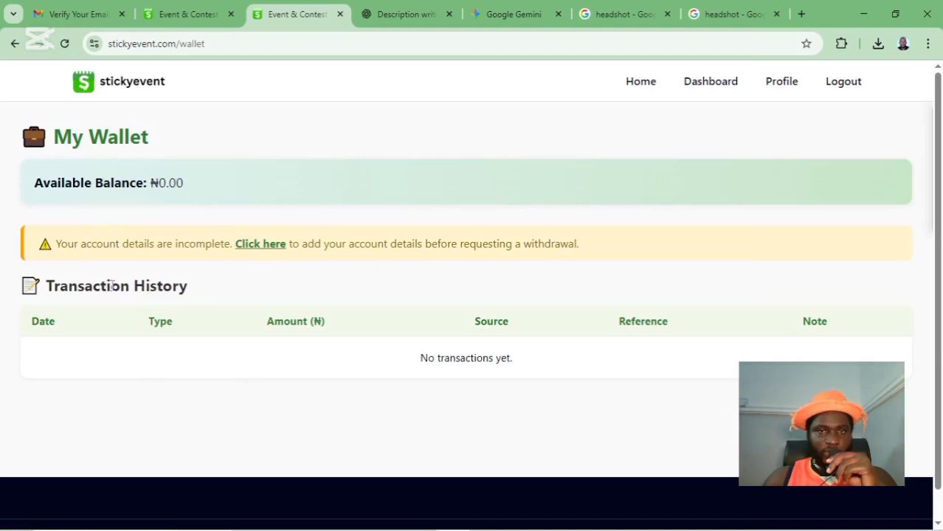
left_click(259, 247)
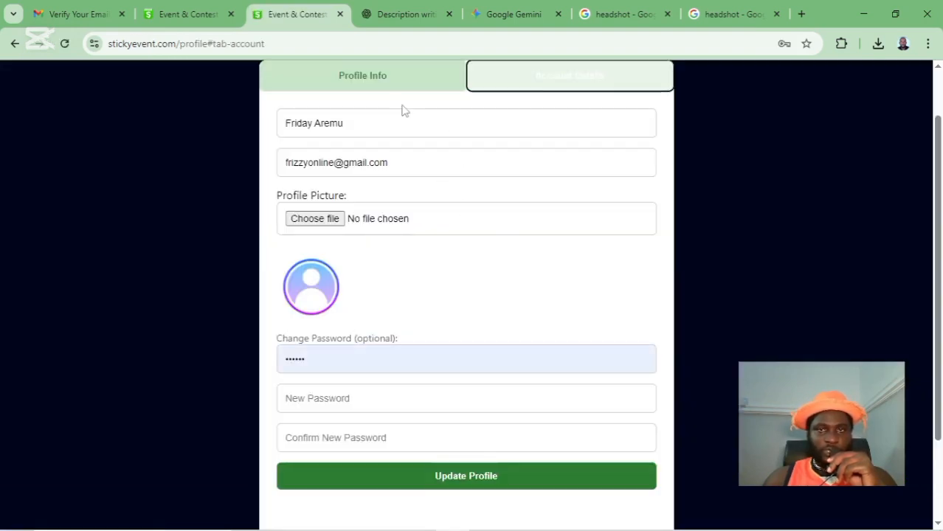
- Try the Account Details form with 9mobile 9Payment Service Bank, then go back to the dashboard unsaved
scroll(396, 223, "up", 2)
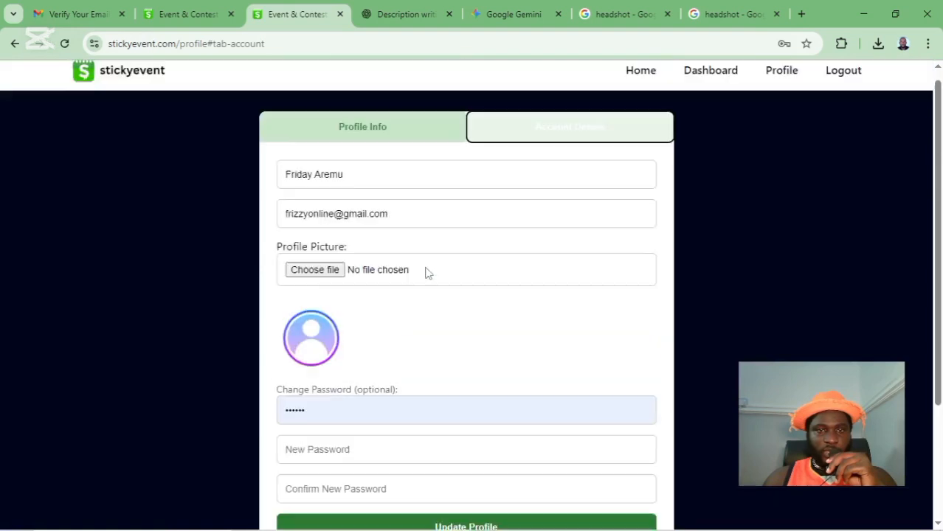
left_click(561, 148)
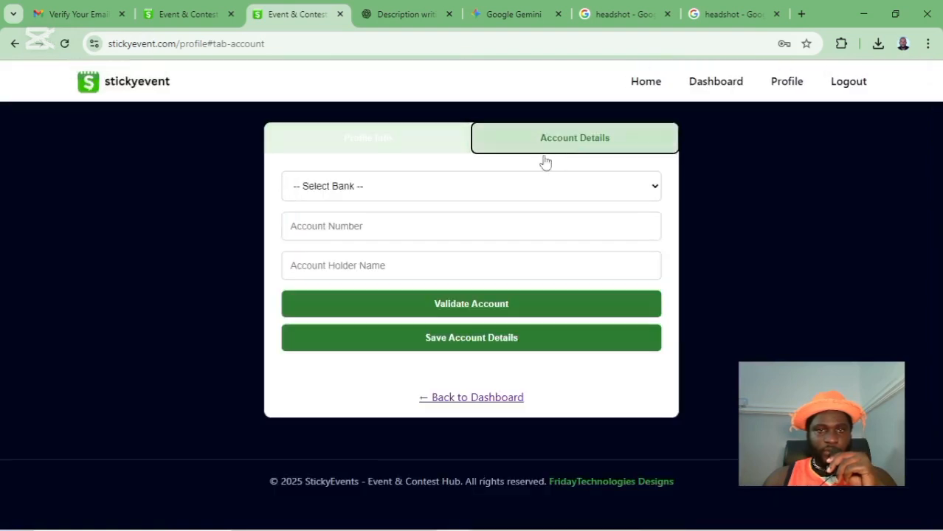
left_click(371, 194)
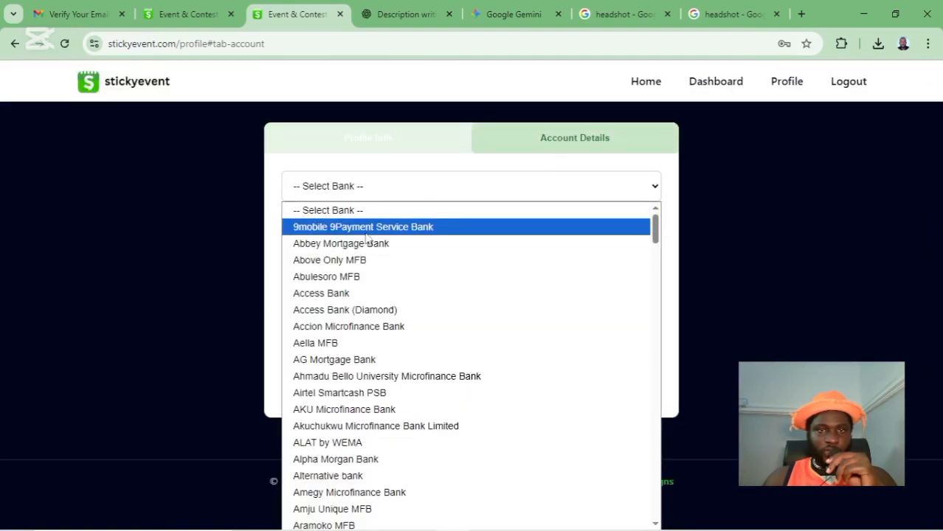
left_click(366, 230)
left_click(364, 225)
left_click(363, 275)
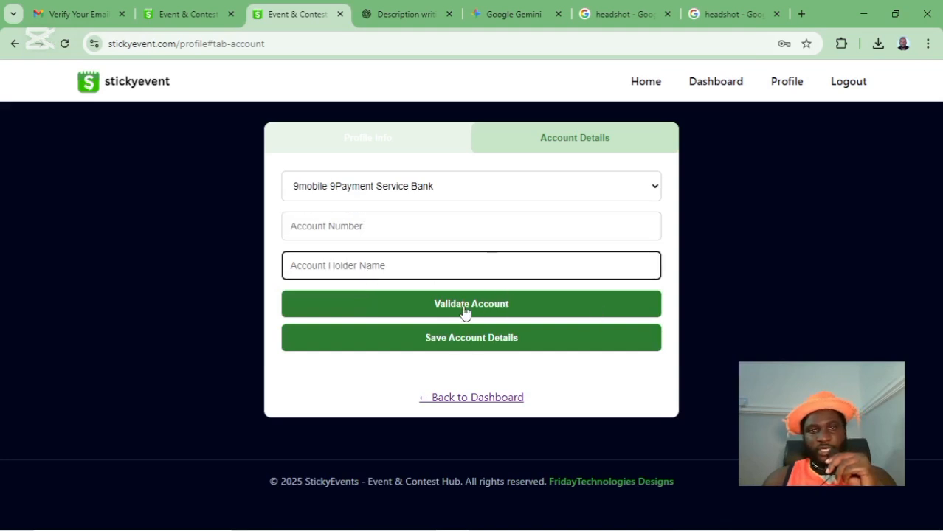
left_click(533, 194)
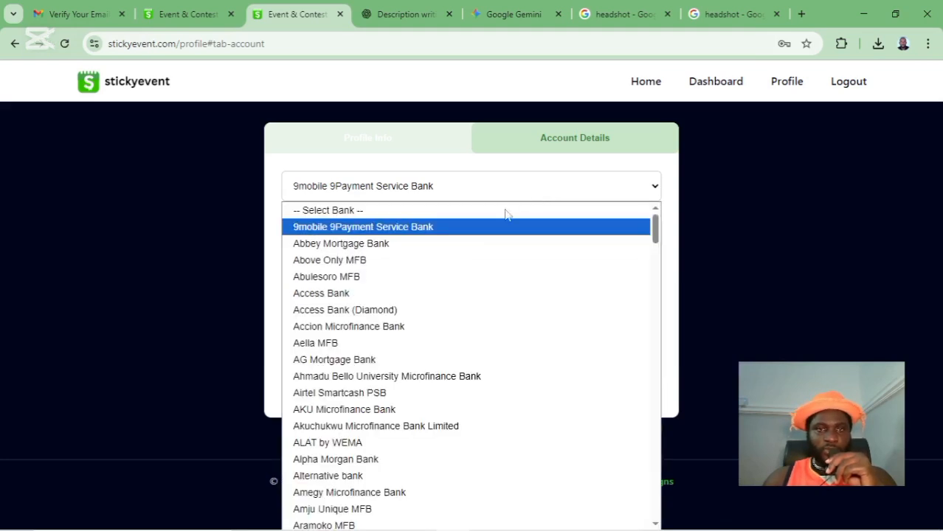
left_click(259, 266)
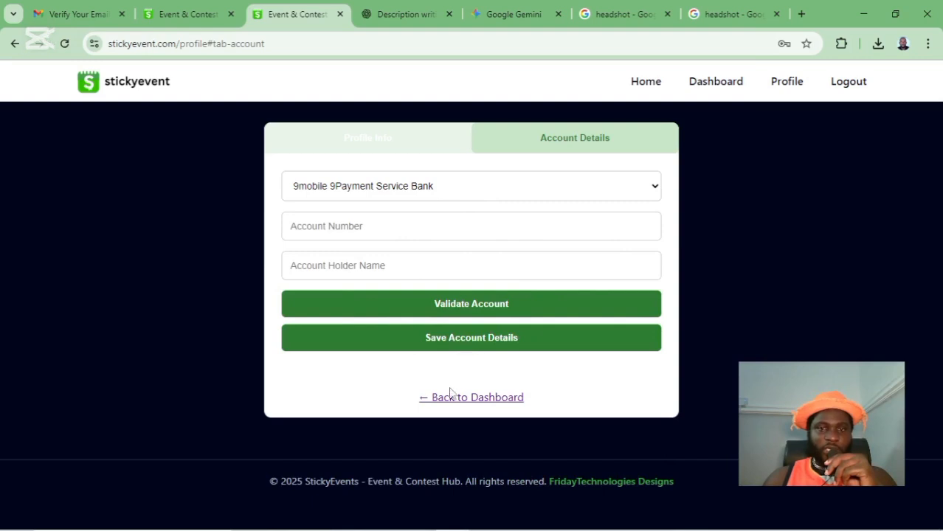
left_click(472, 402)
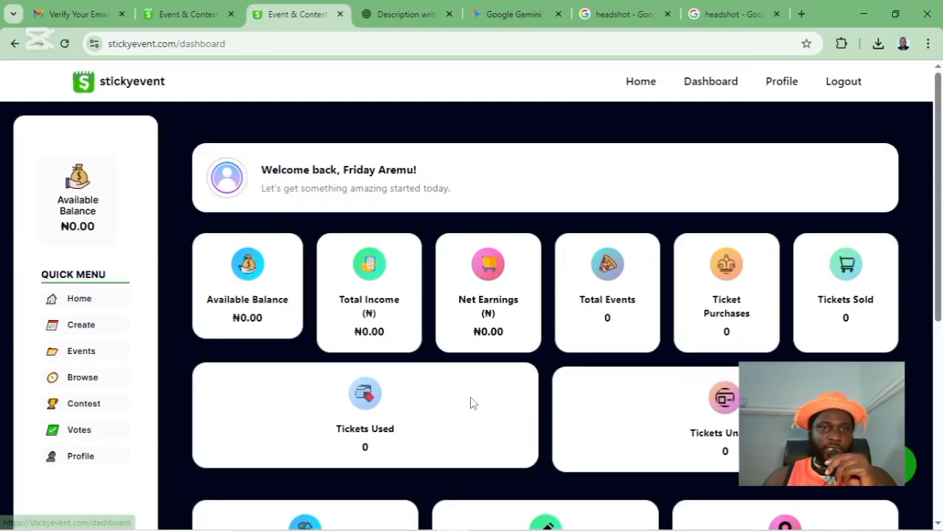
- Revisit the ₦0.00 wallet, then open the empty My Events list and start a first event
left_click(231, 329)
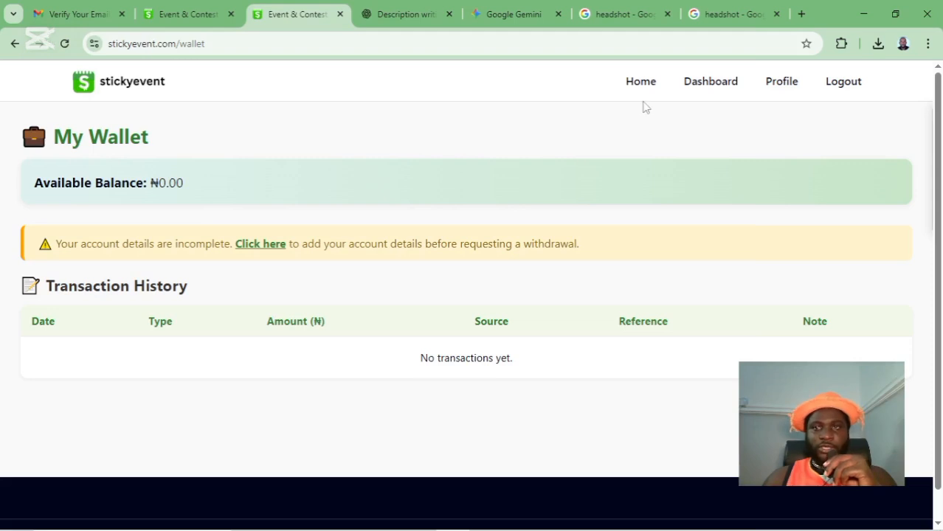
left_click(711, 88)
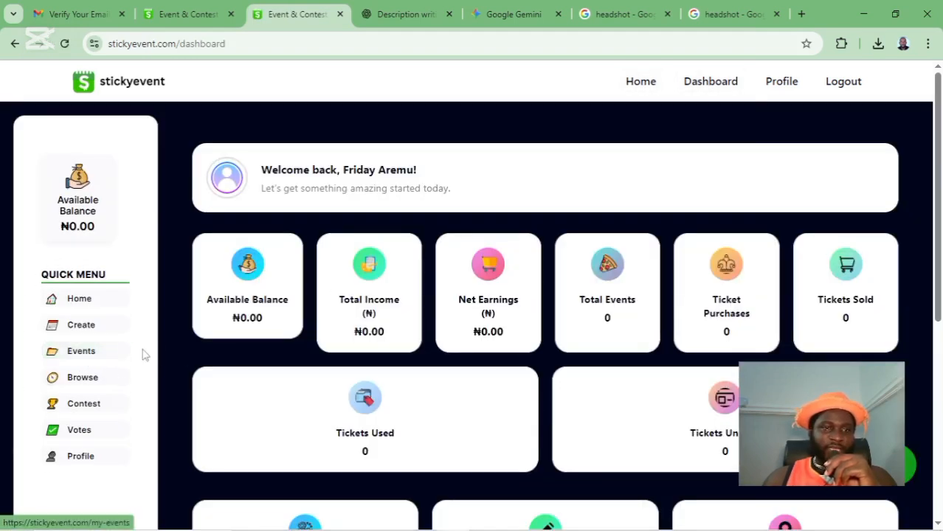
left_click(71, 357)
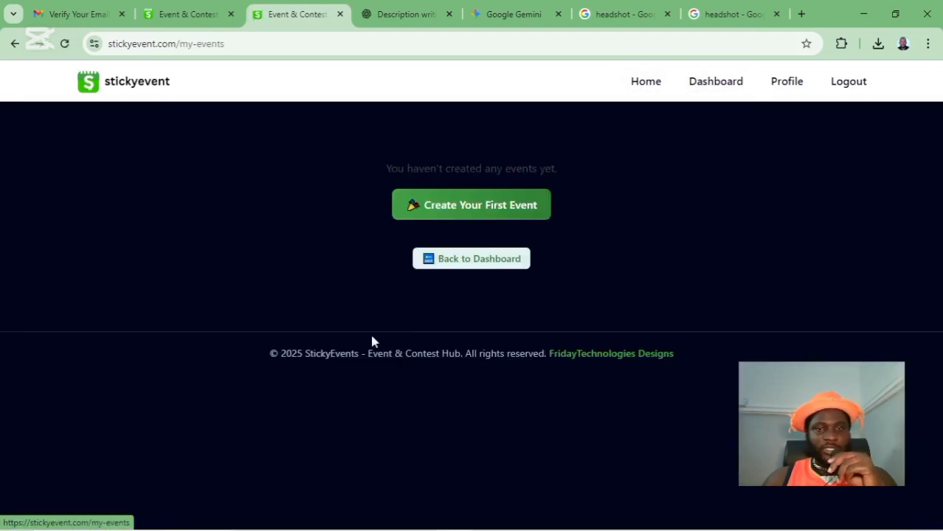
left_click(505, 209)
- Scroll through the Create New Event form, then return to the stickyevent home page
scroll(442, 429, "down", 1)
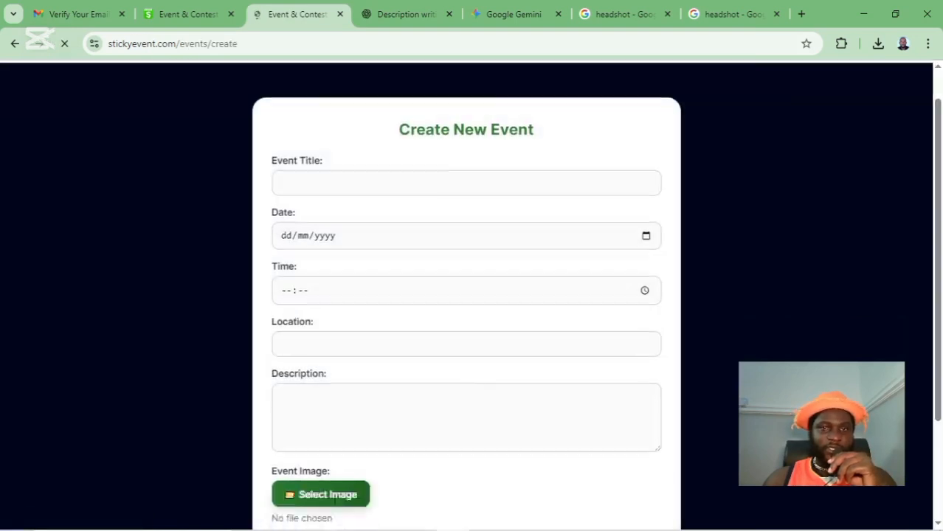
scroll(545, 351, "down", 2)
scroll(545, 352, "up", 3)
left_click(122, 88)
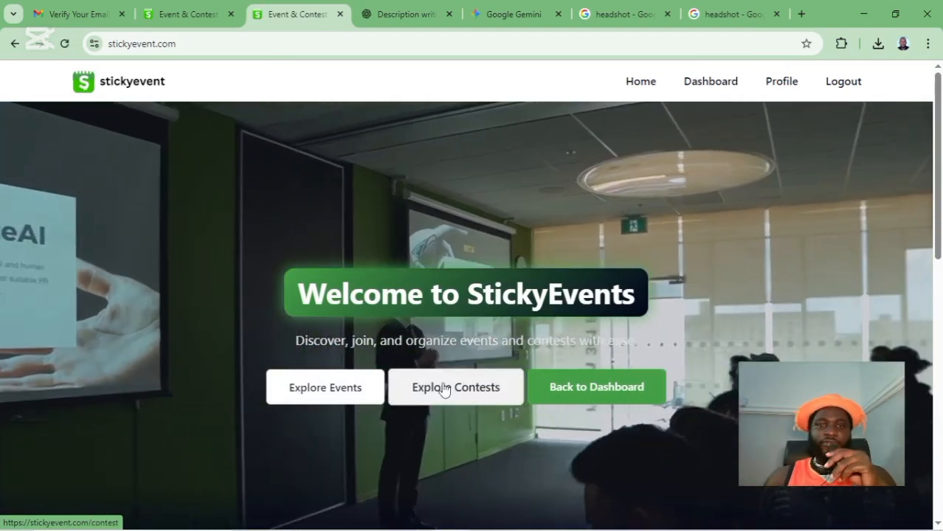
- Return from the home page to the all-zero account dashboard, then bring OBS forward
left_click(635, 382)
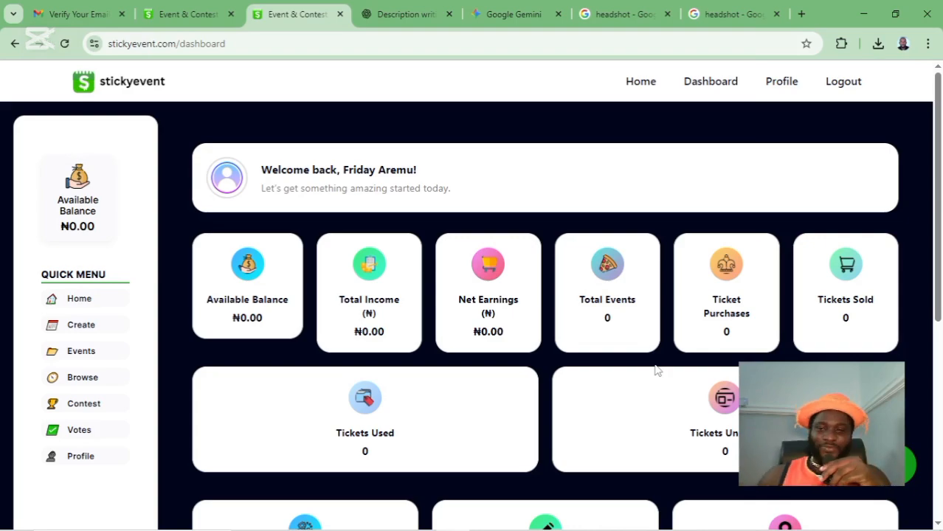
mouse_move(494, 512)
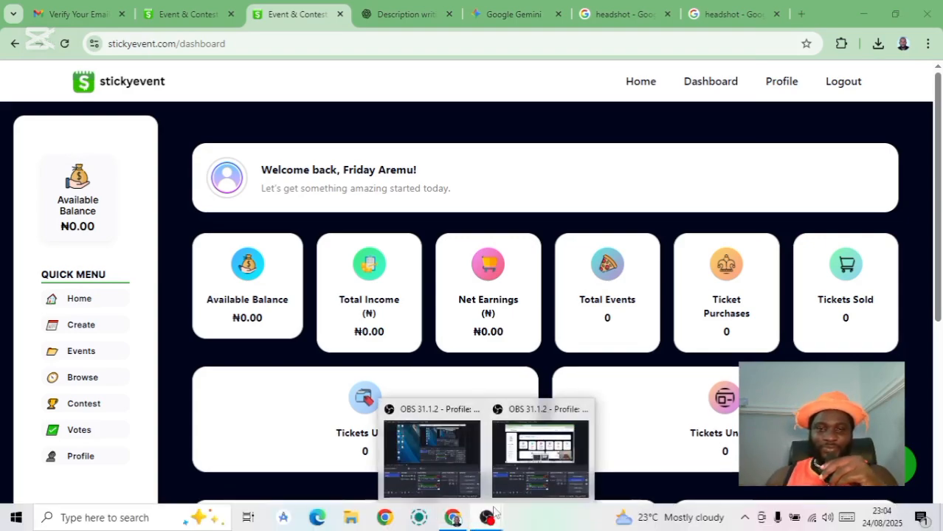
left_click(540, 454)
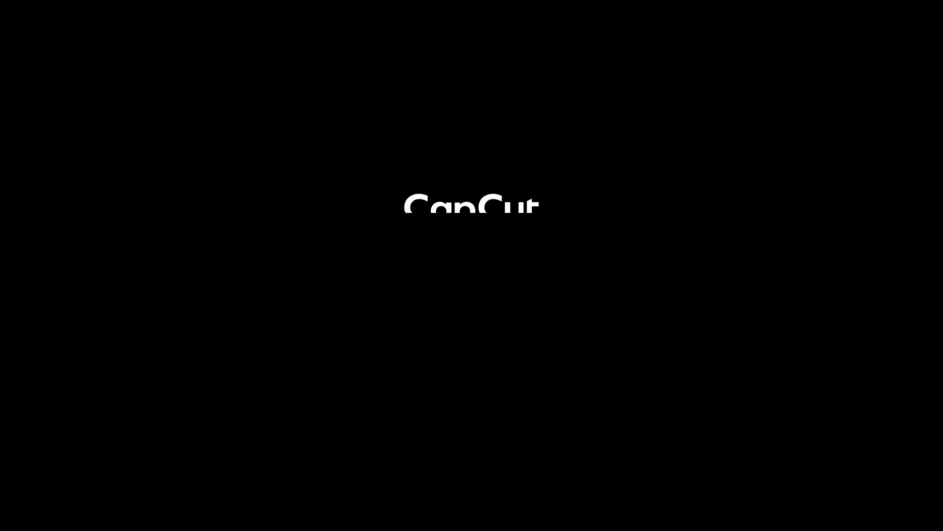